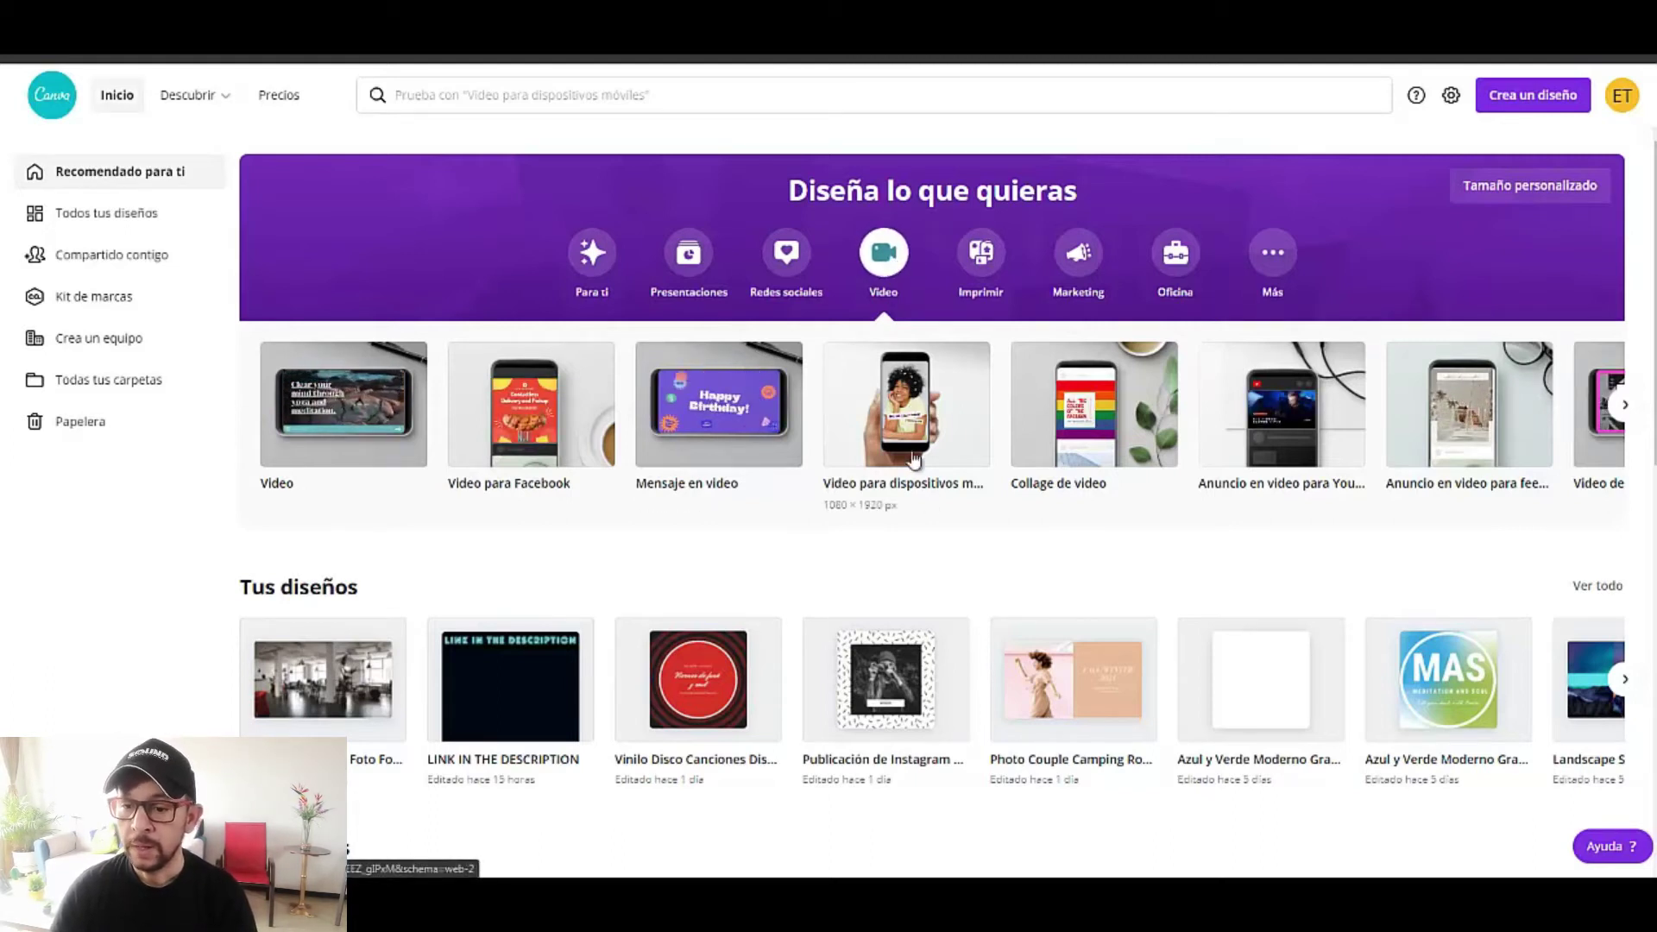
# - Create a blank design using the 1080 × 1920 px mobile video format
pyautogui.click(928, 425)
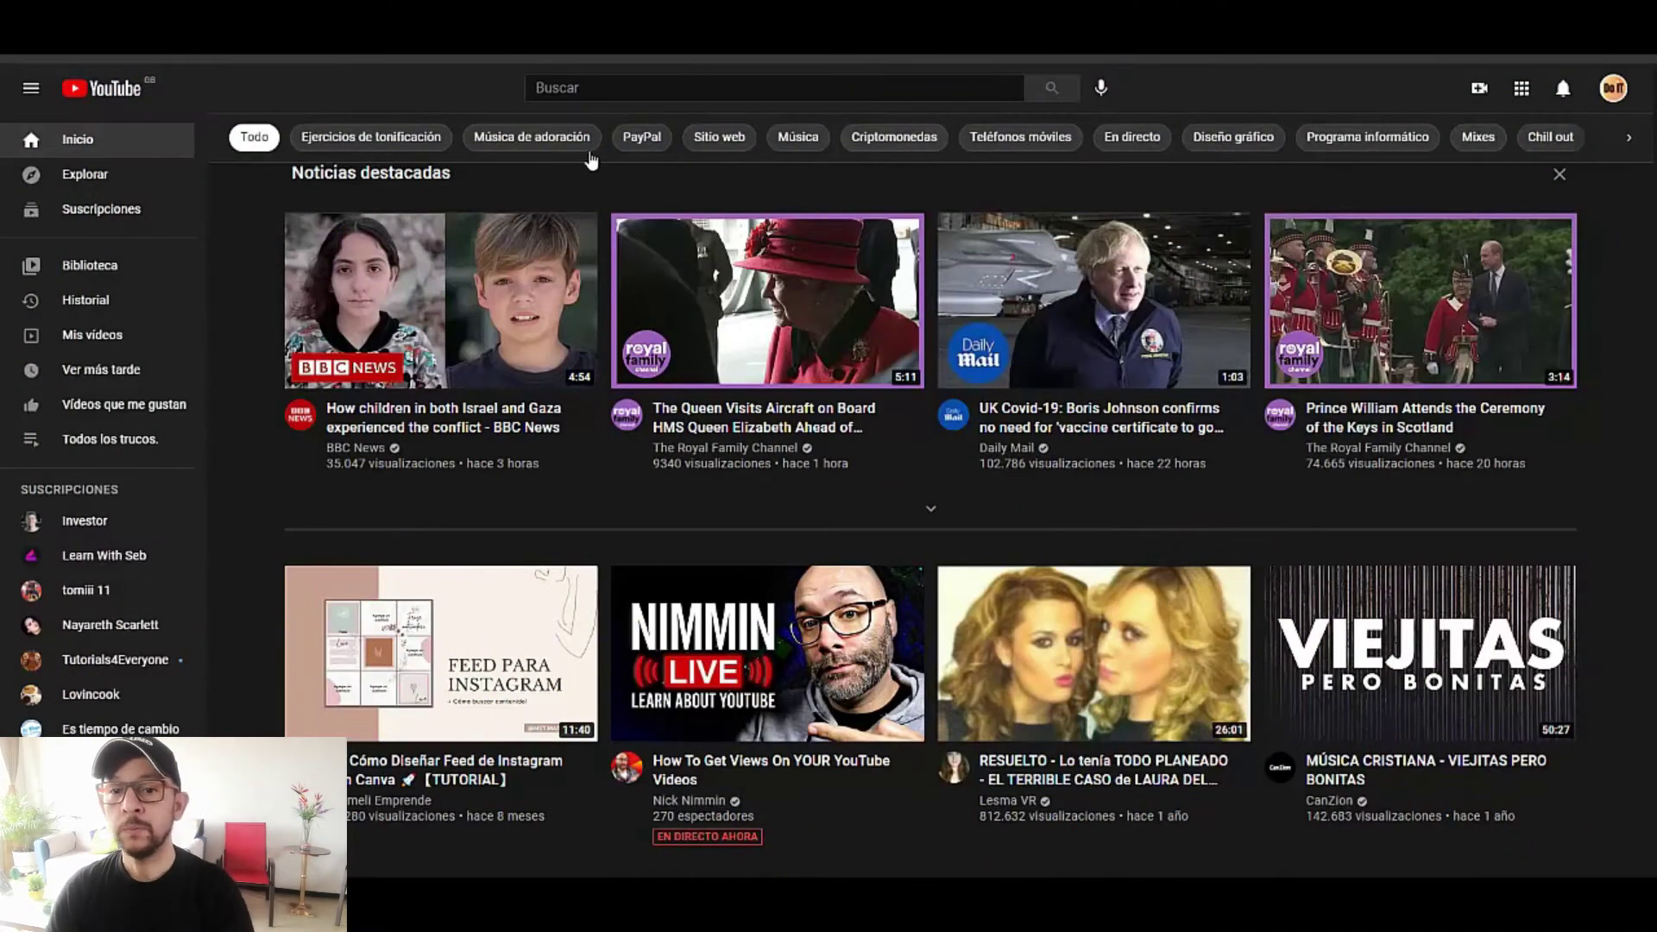
# - Switch to YouTube, search for "how make abs in 7 days" and filter the results by Creative Commons
pyautogui.click(588, 86)
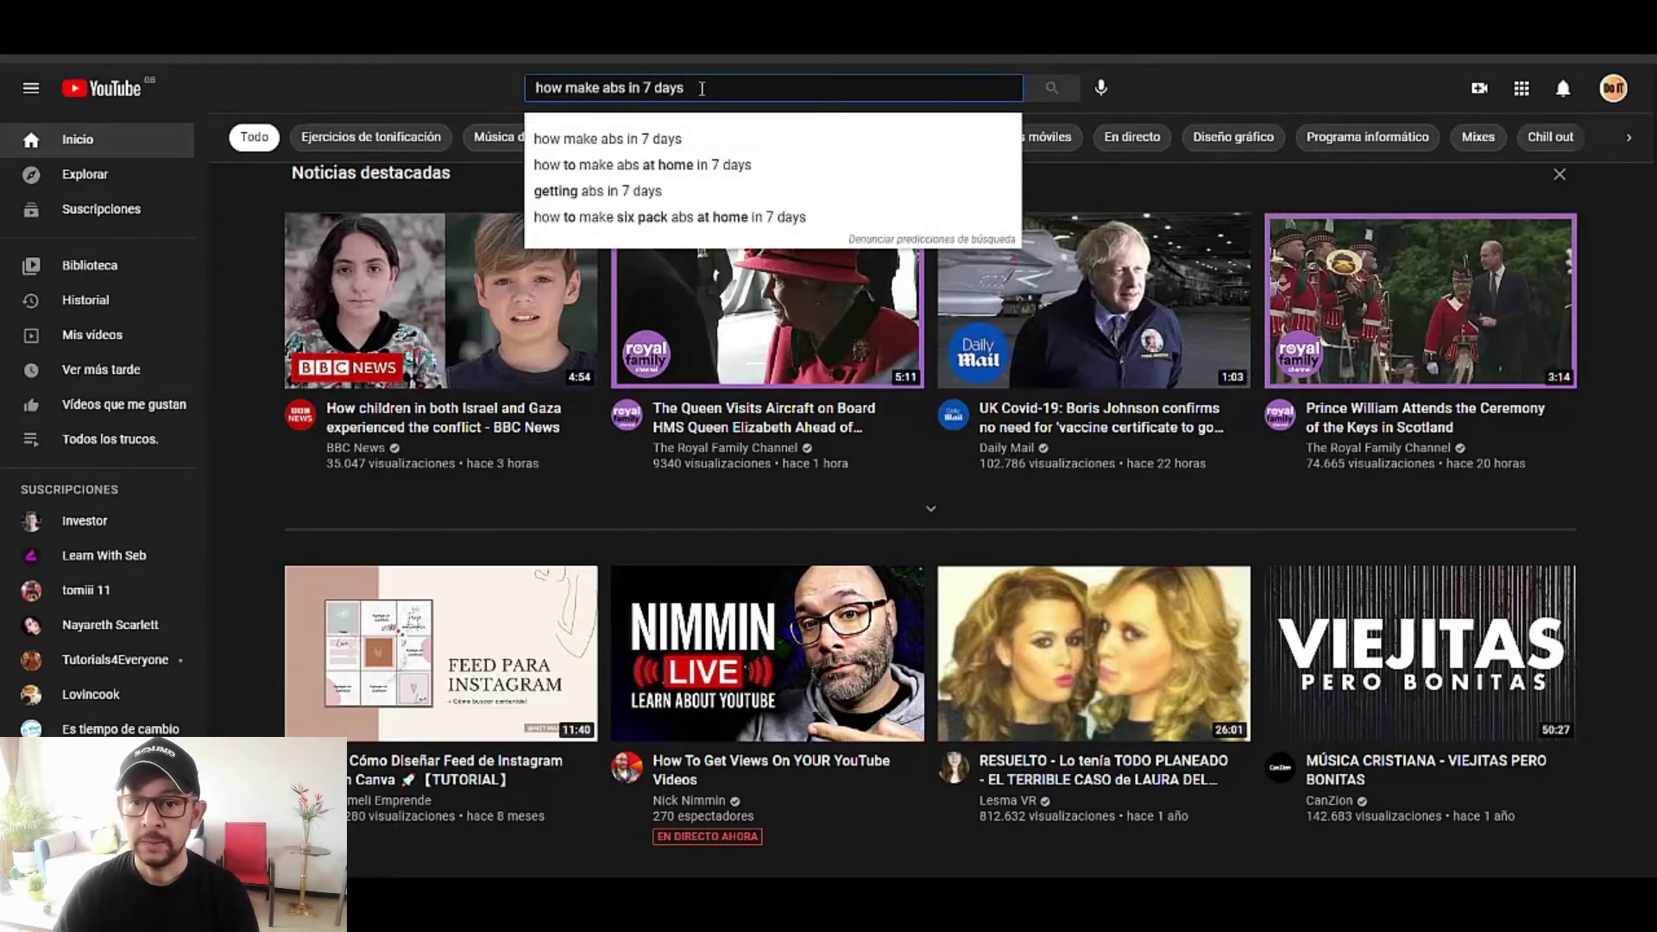
pyautogui.press('Return')
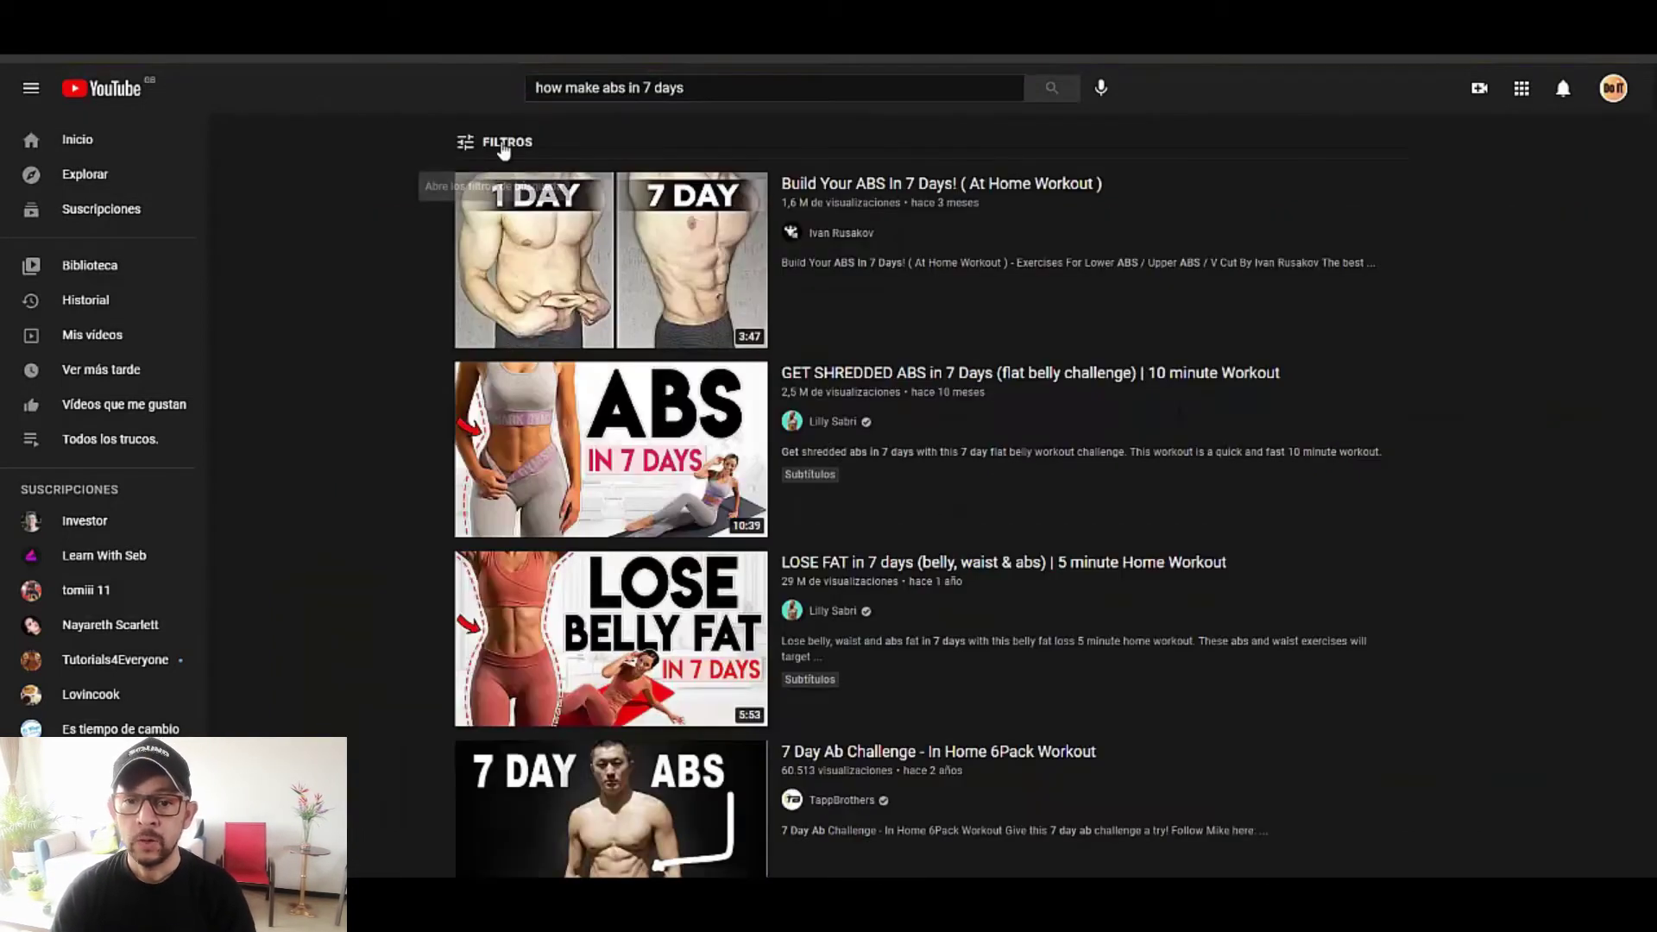
pyautogui.click(505, 144)
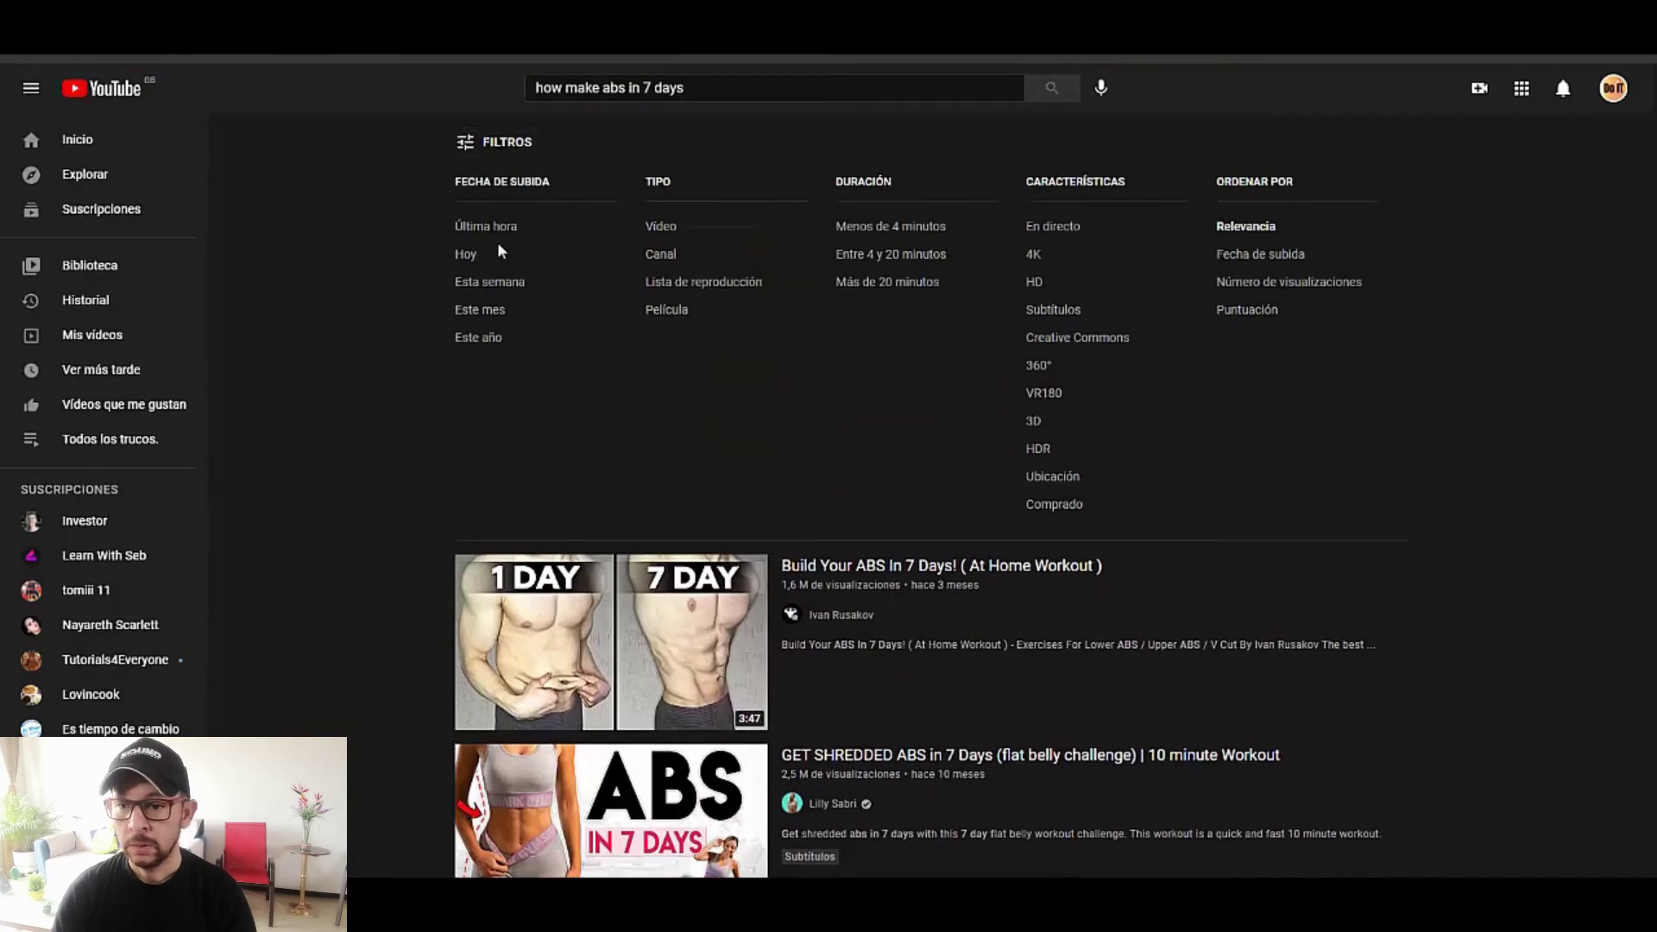
pyautogui.click(1084, 342)
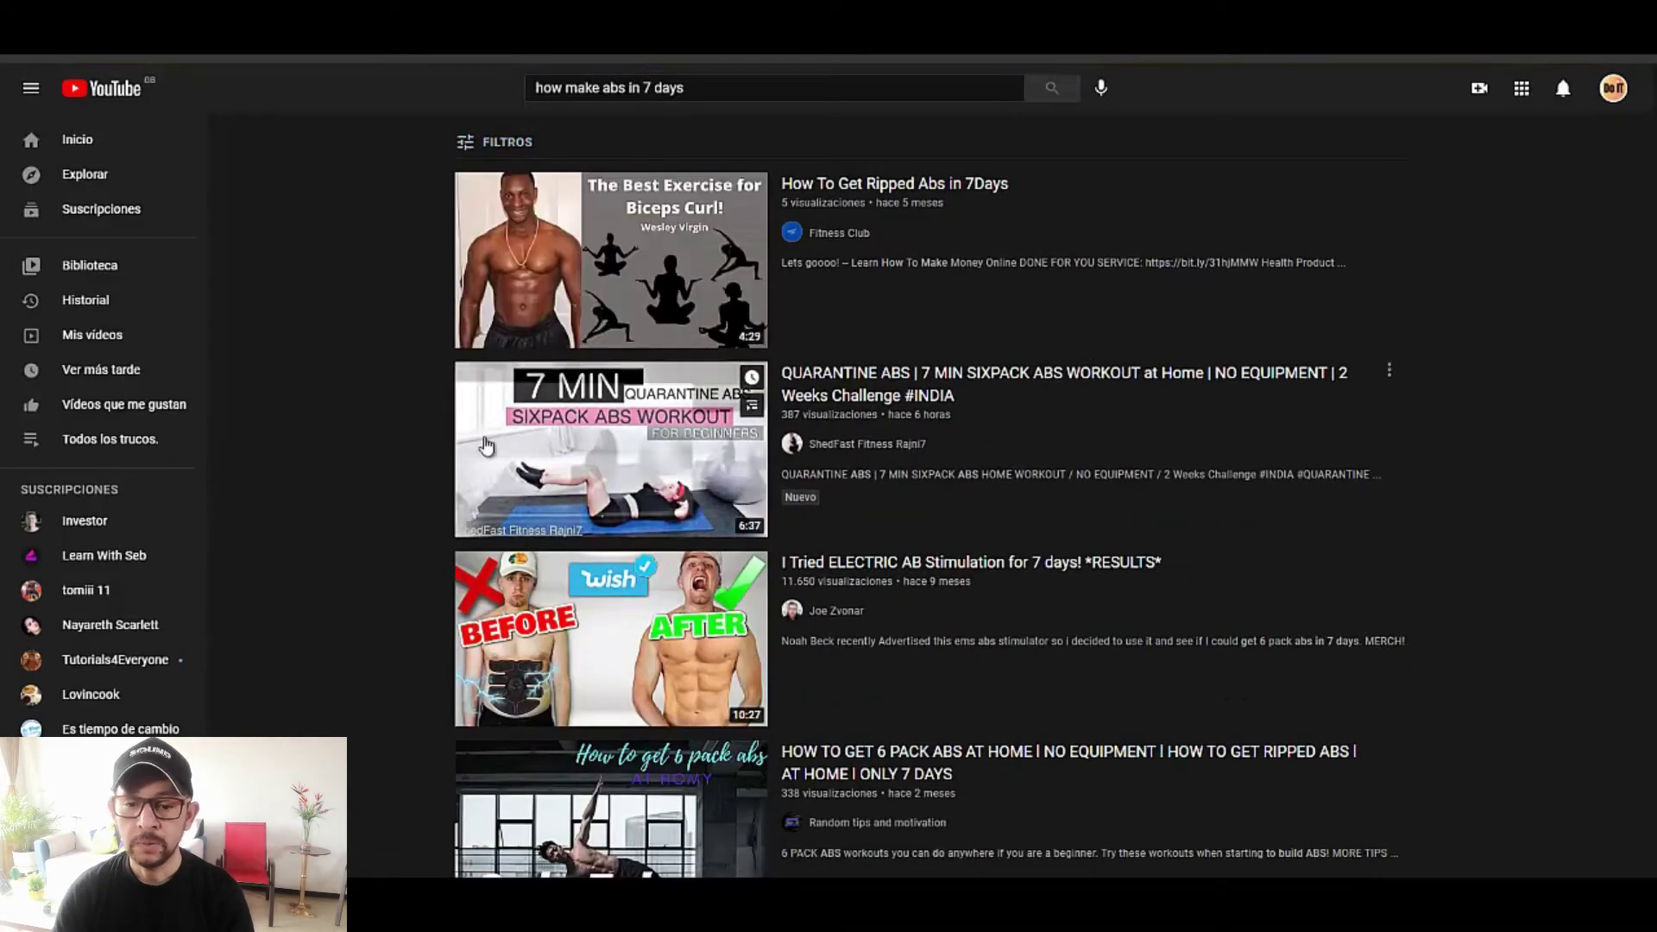
# - Browse the filtered results and open the video "QUARANTINE ABS | My 8 Minute Go-To Cinch Waist Workout"
pyautogui.scroll(-7, 382, 471)
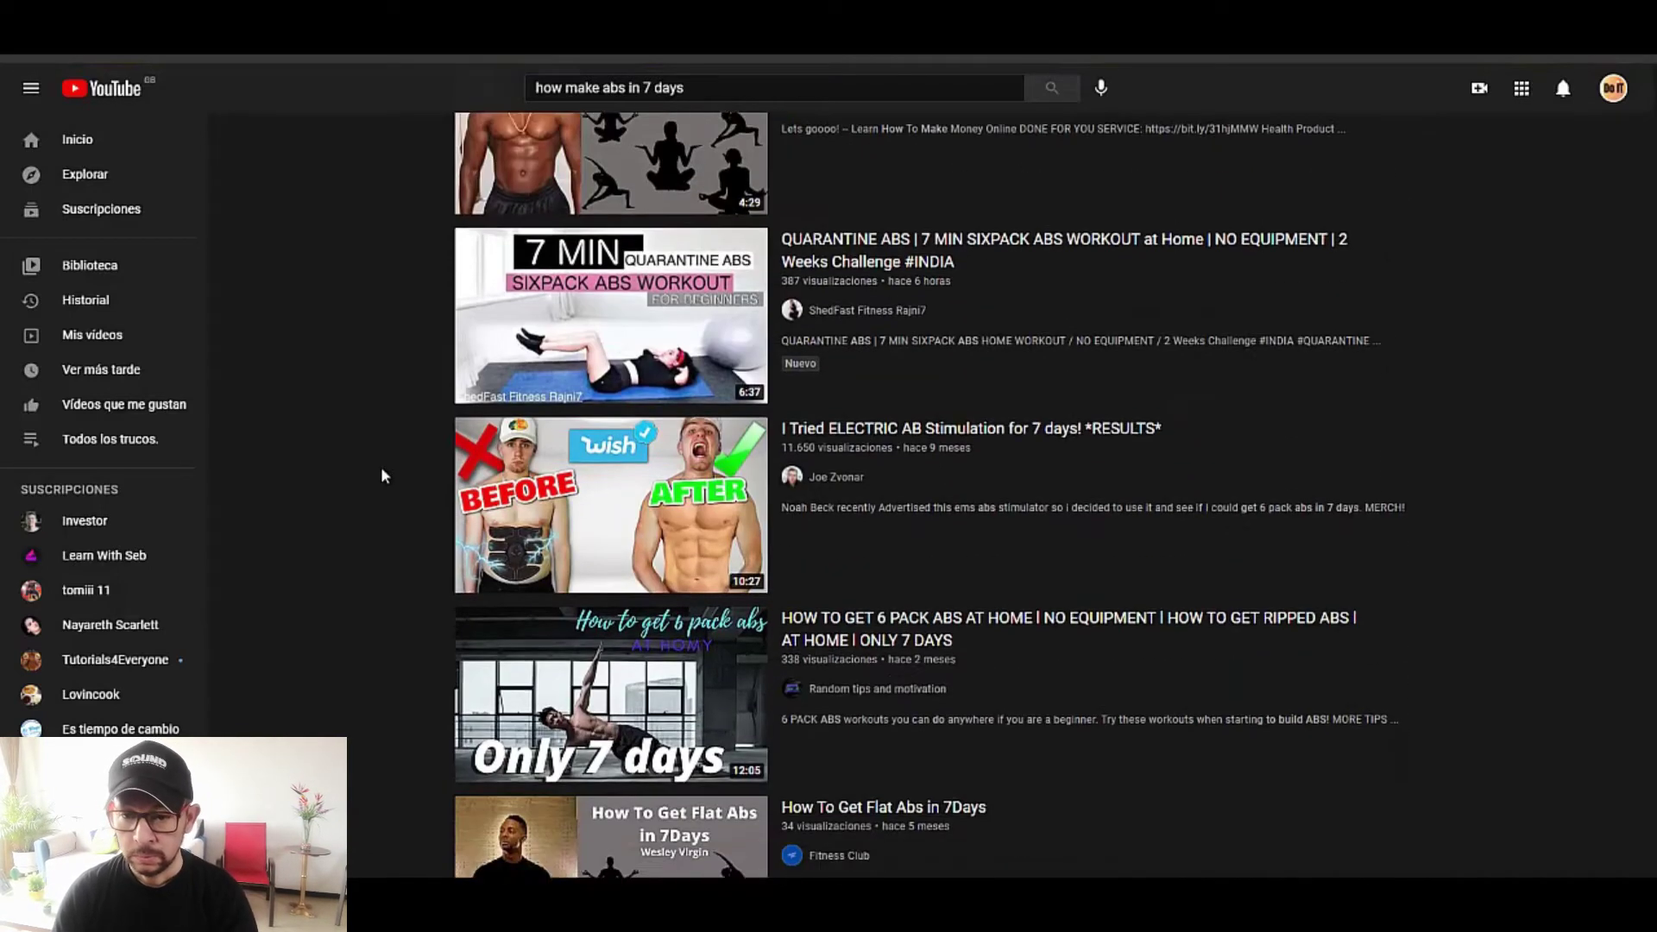
pyautogui.scroll(-10, 384, 475)
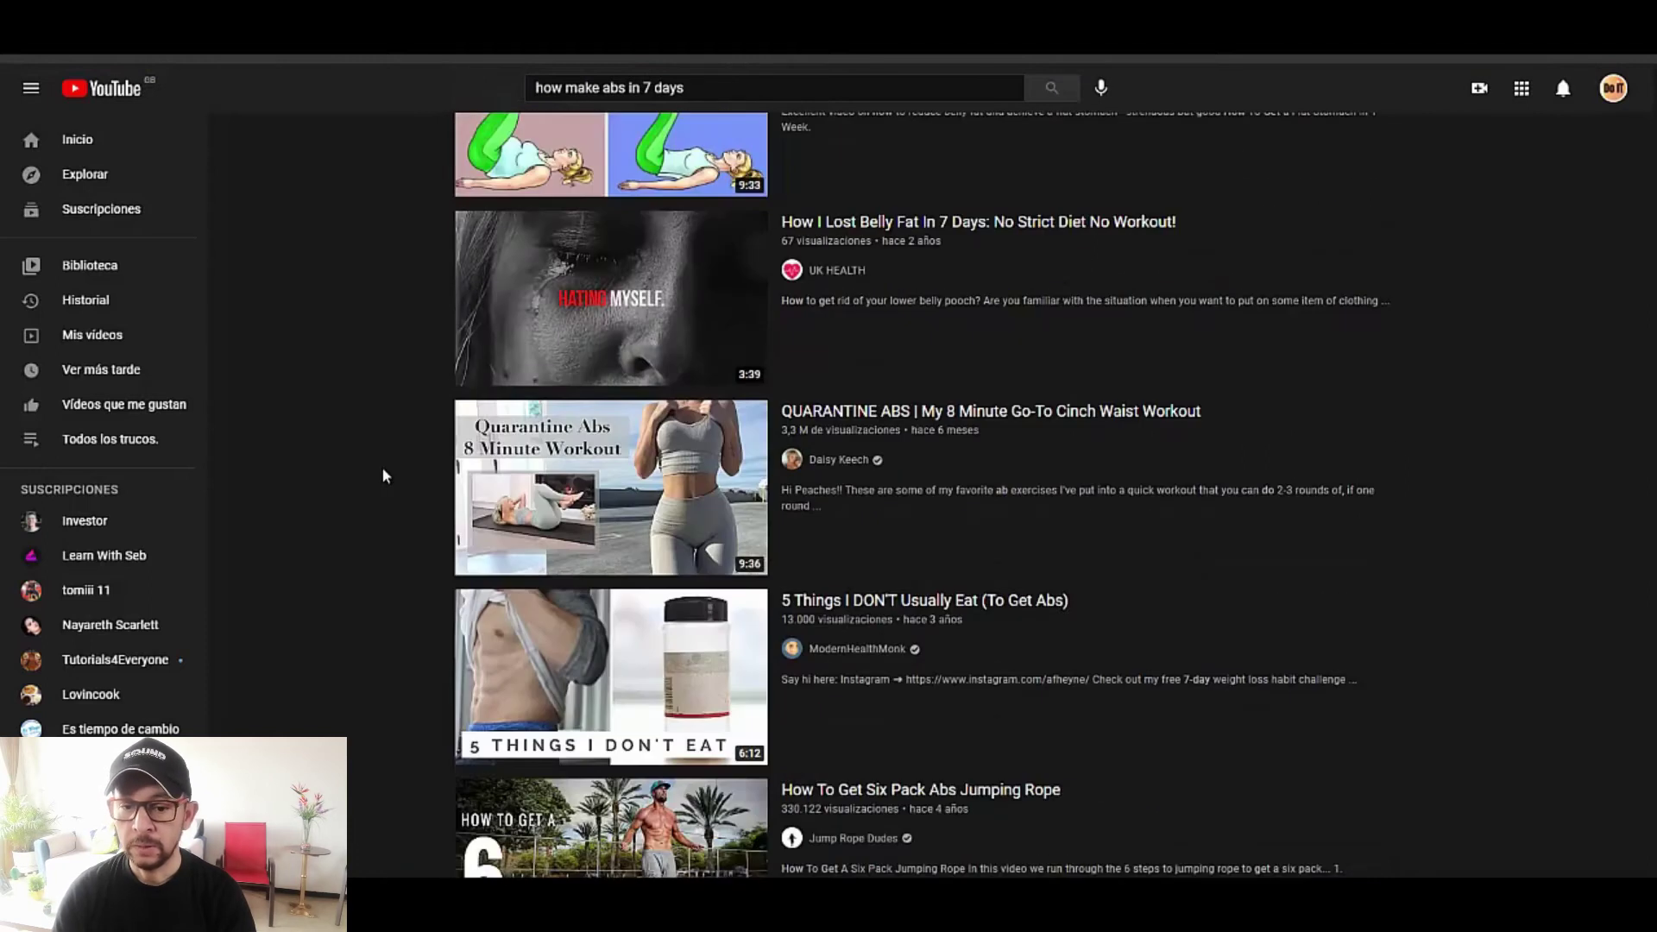
pyautogui.click(1014, 415)
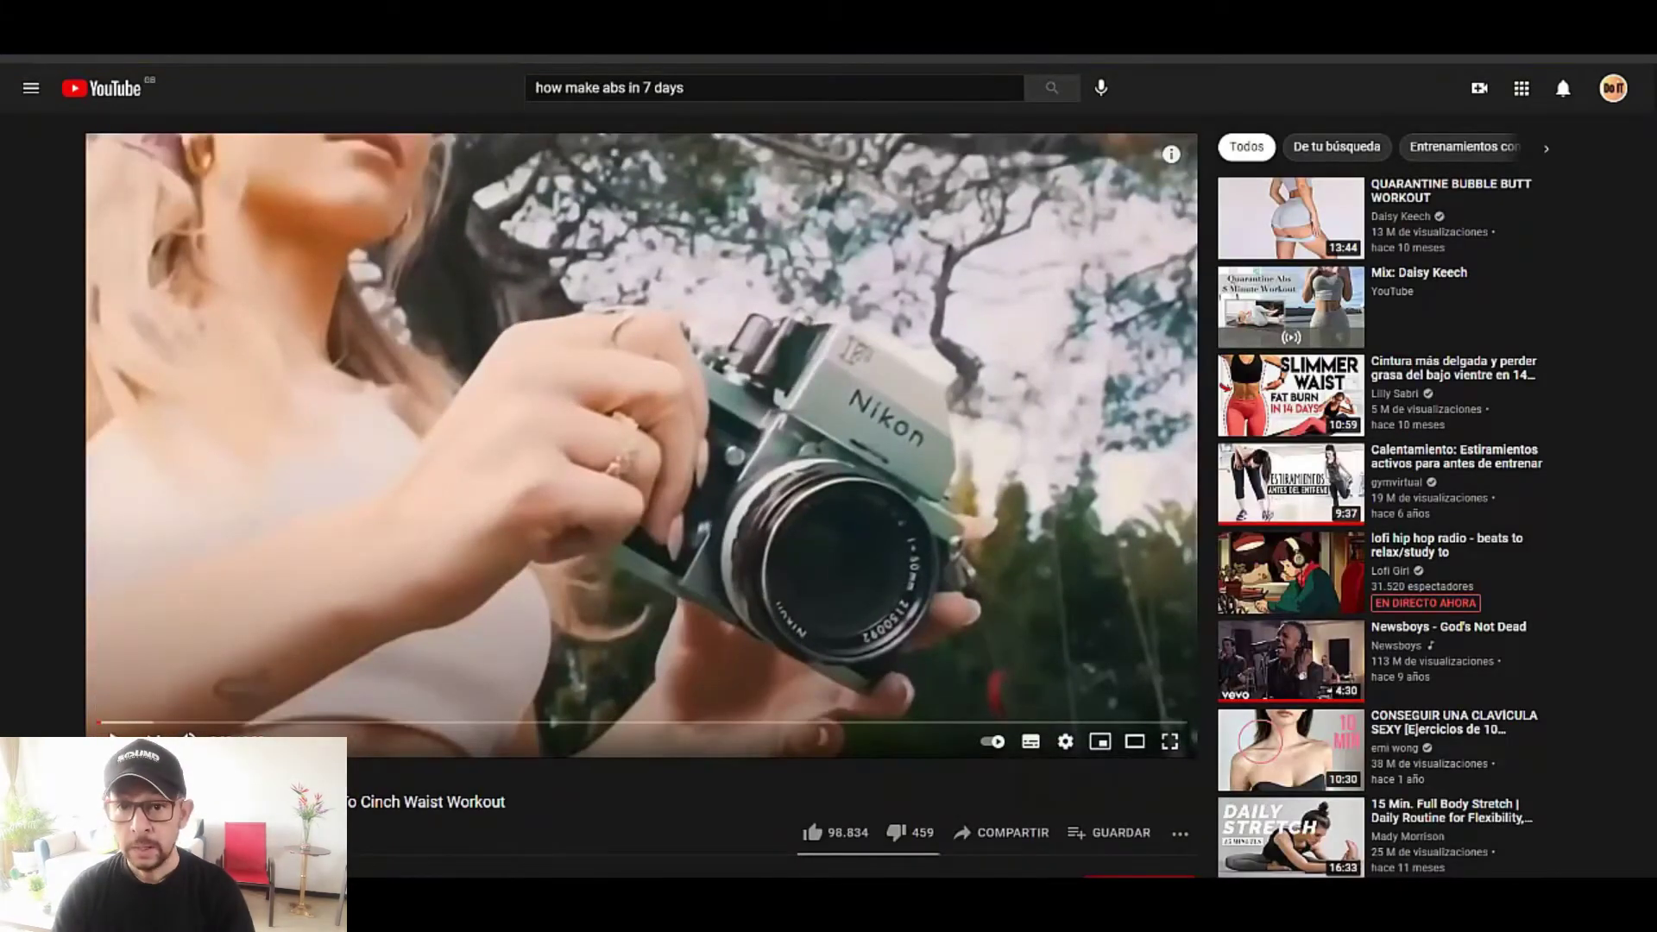
# - Open y2mate.com in a new tab and download the Quarantine Abs video from its YouTube link as a 1080p MP4
pyautogui.hotkey('ctrl', 't')
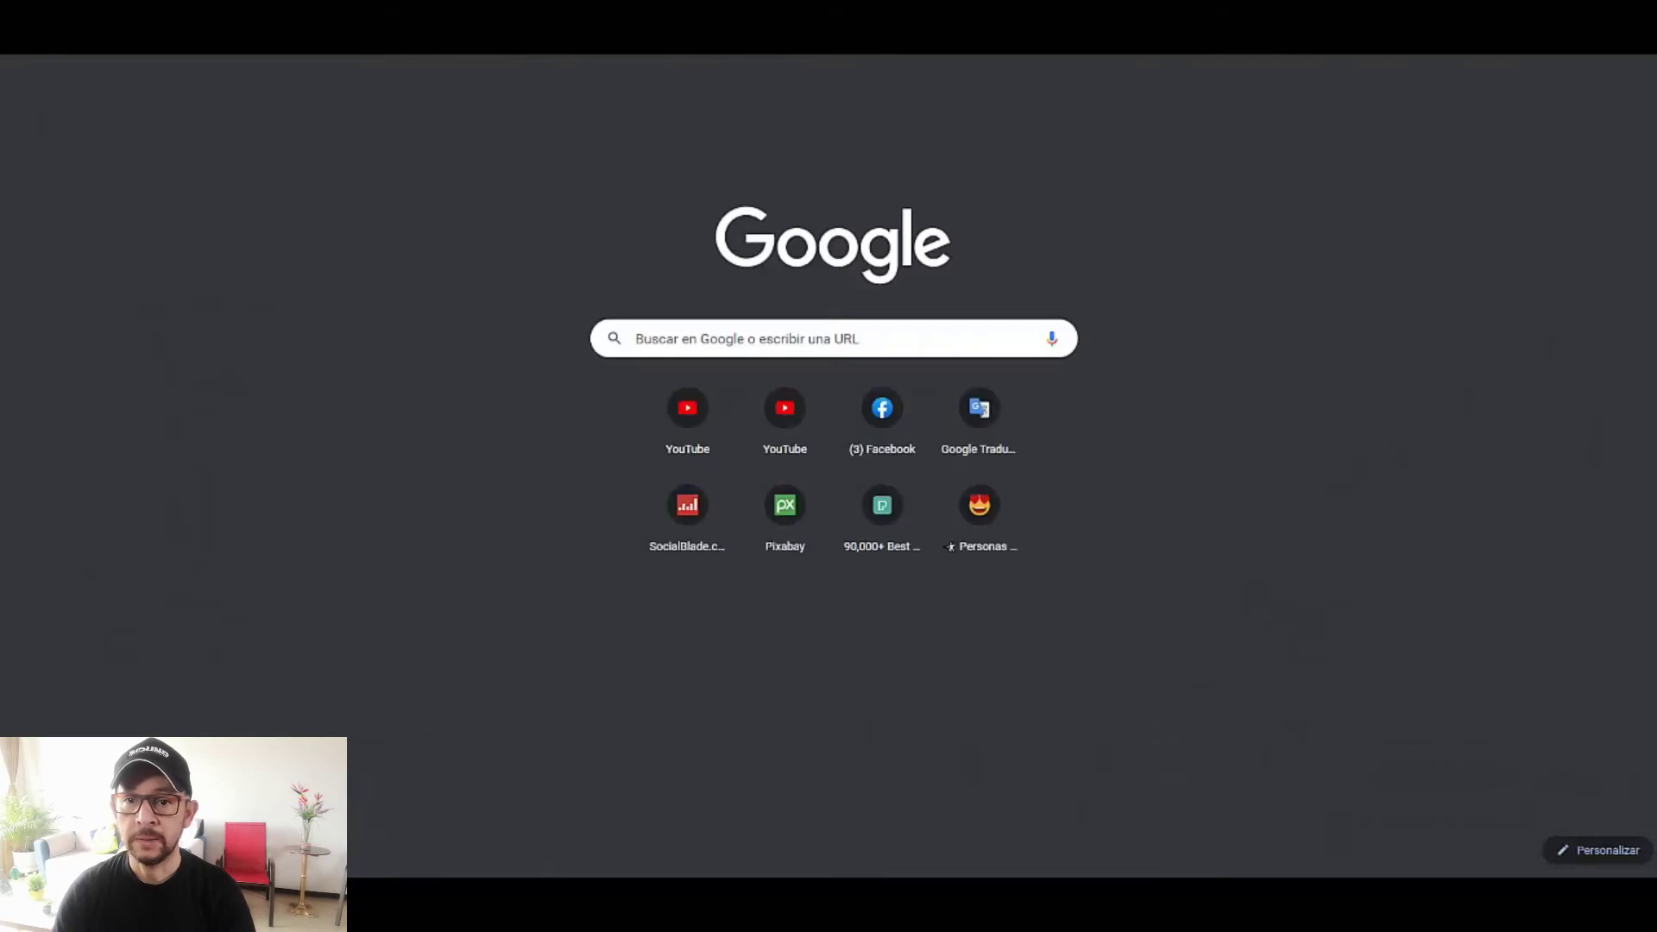
pyautogui.write('y2m')
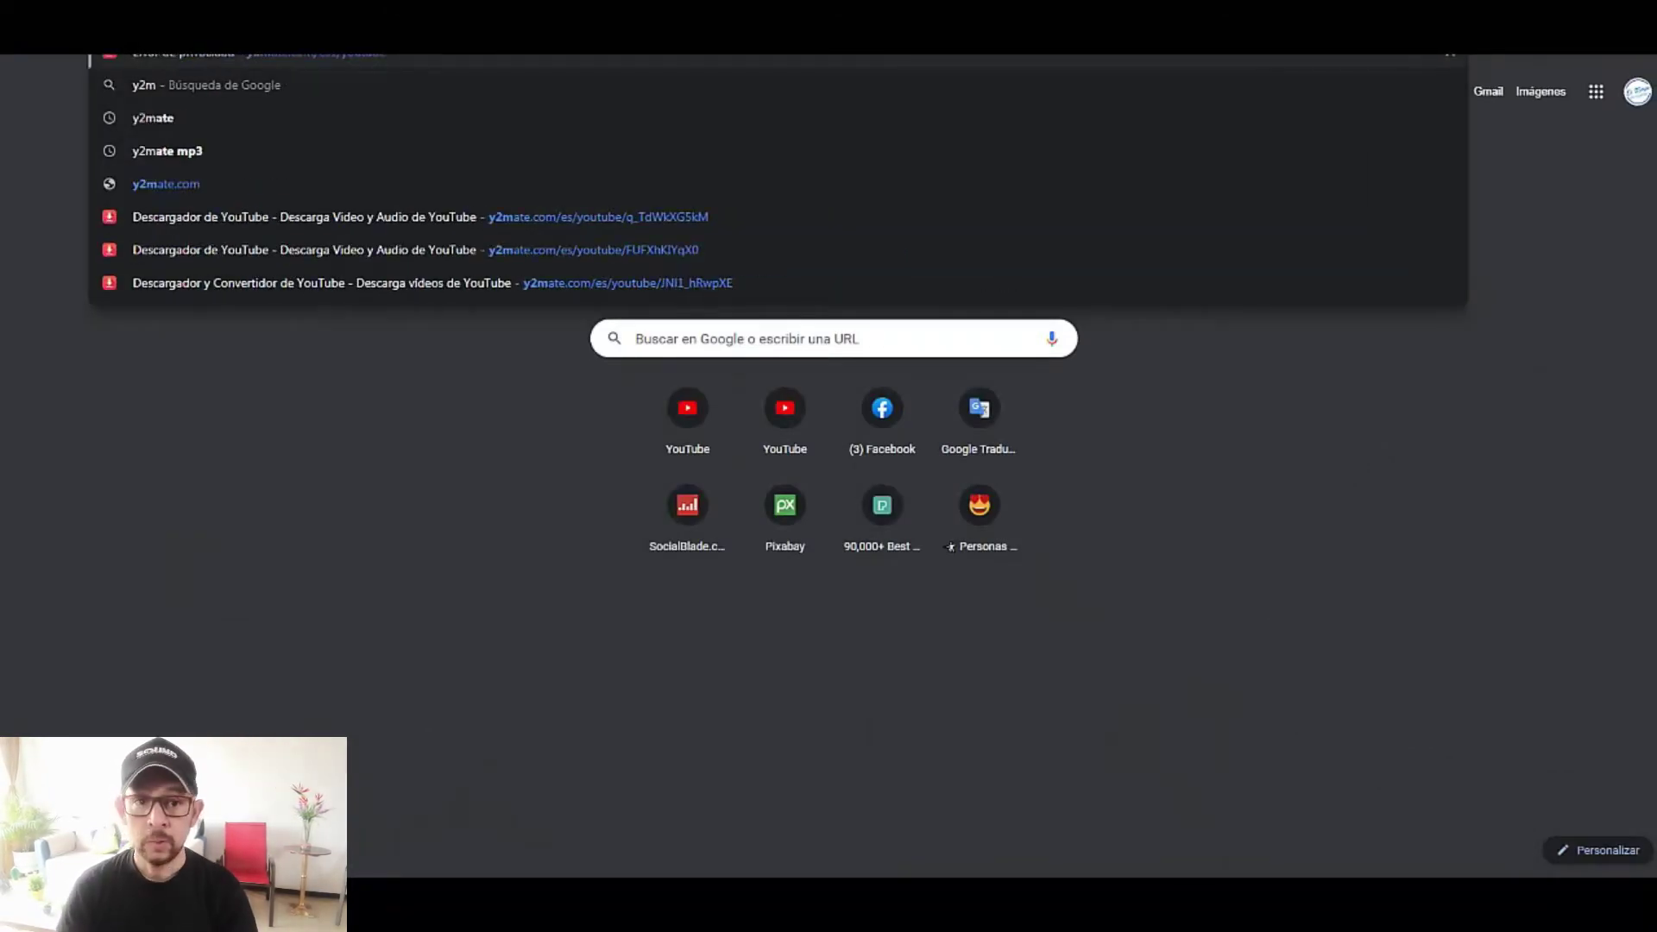
pyautogui.press('Escape')
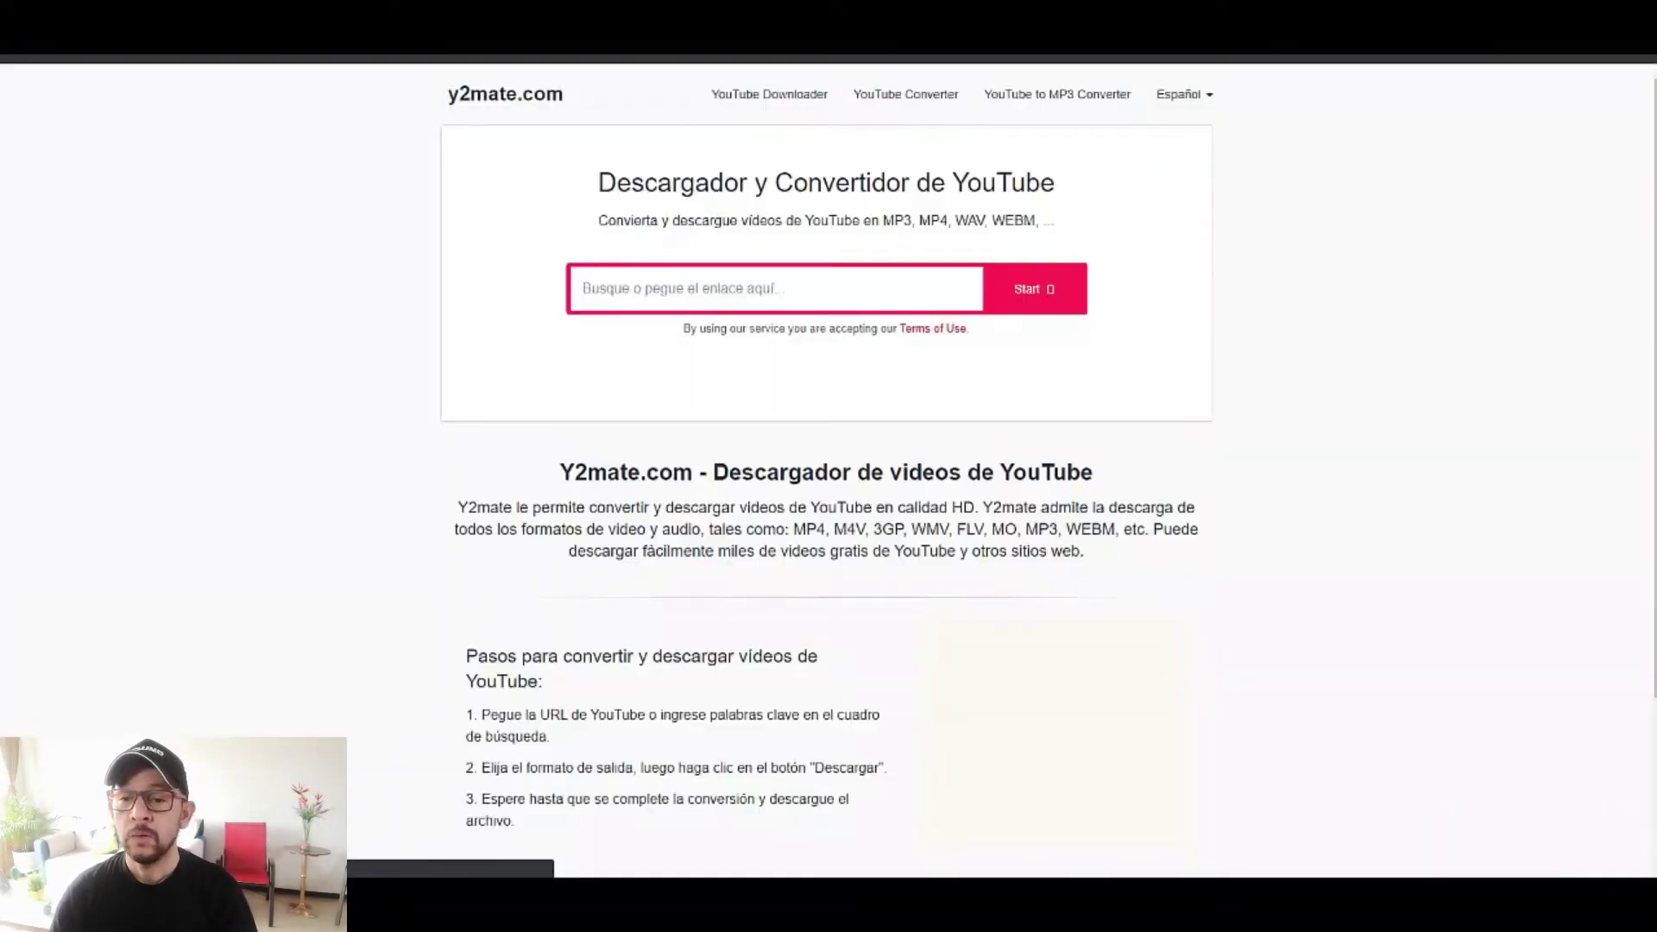
pyautogui.write('https://www.youtube.com/watch?v=779jl4Rwl5c')
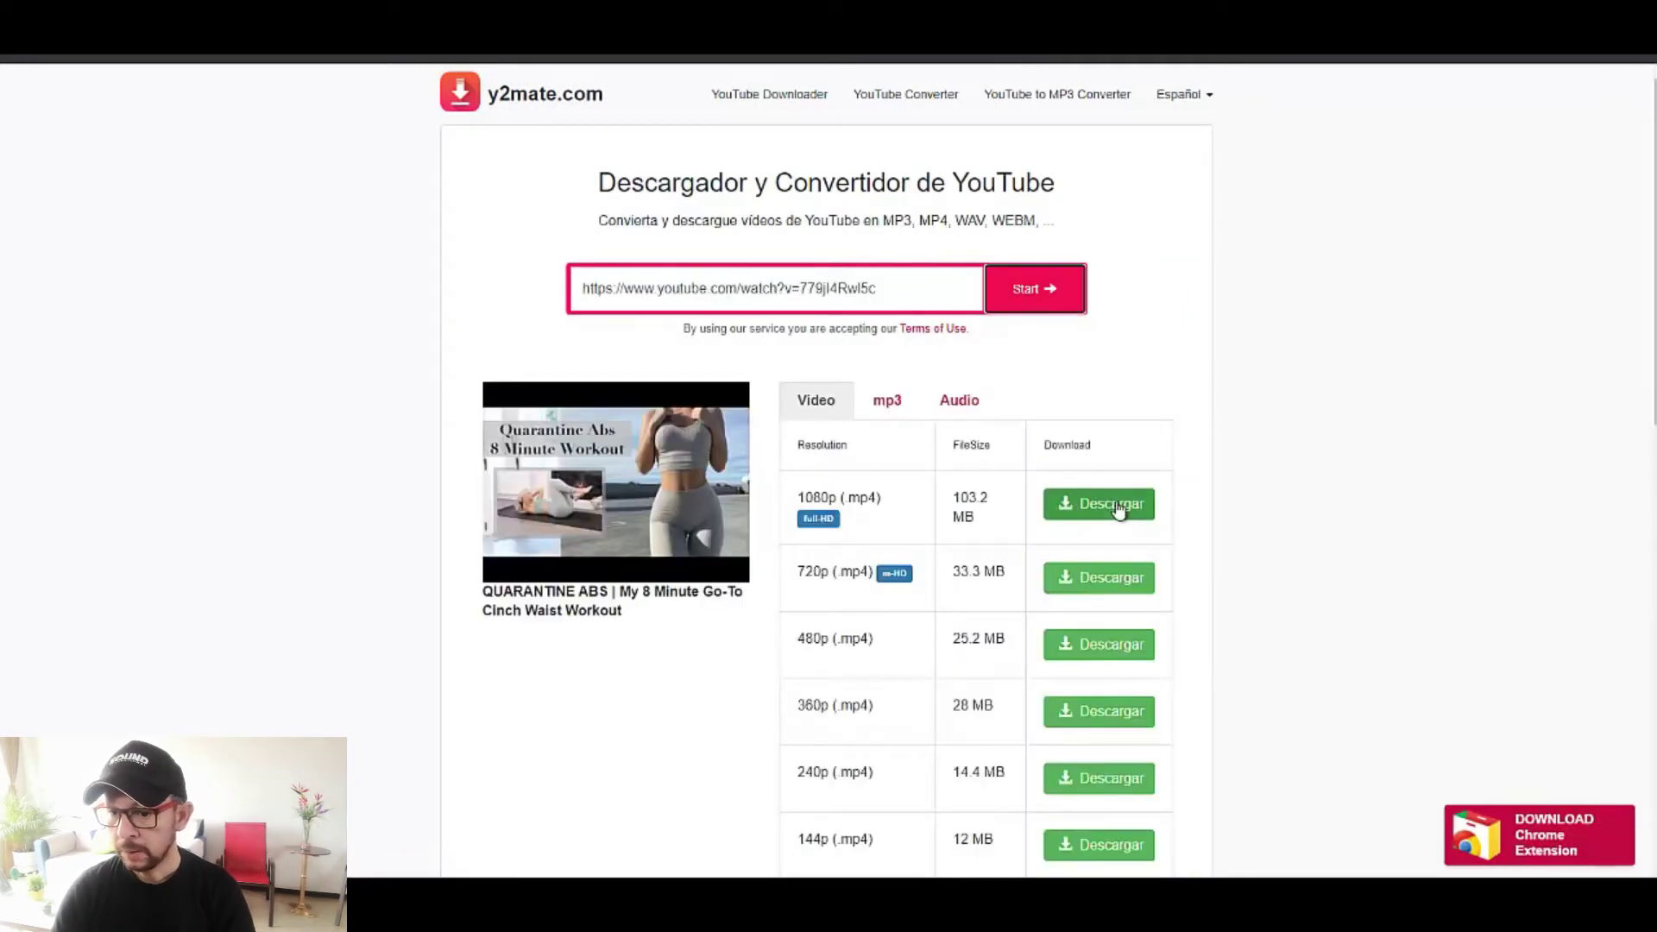
pyautogui.click(1119, 509)
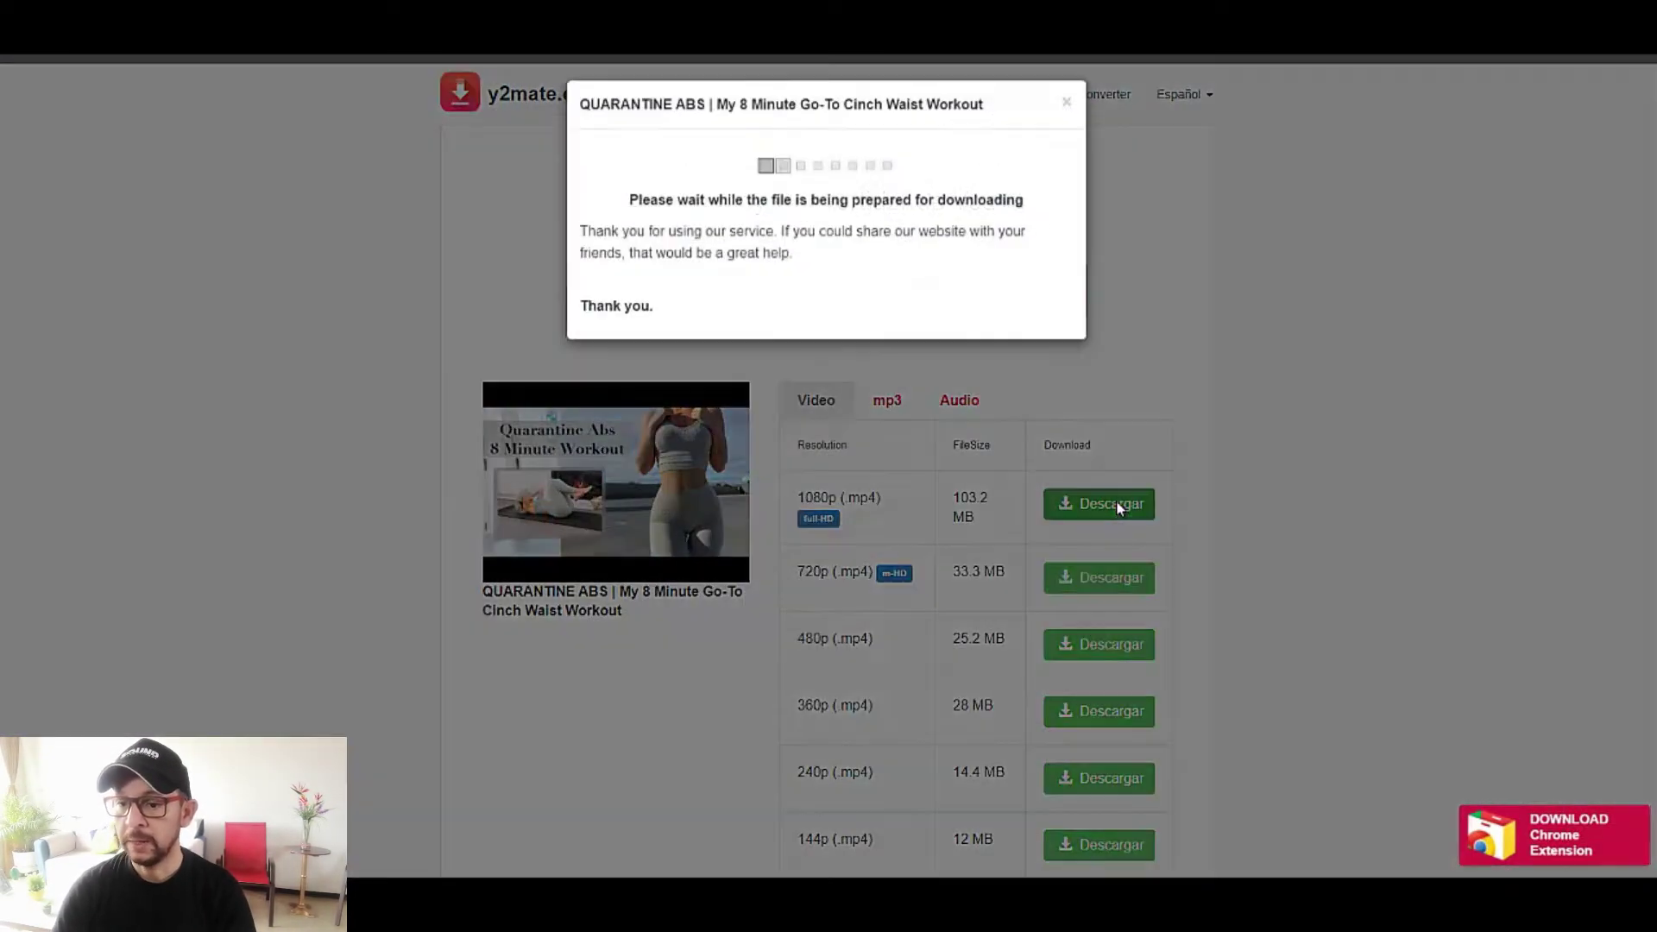
pyautogui.click(829, 168)
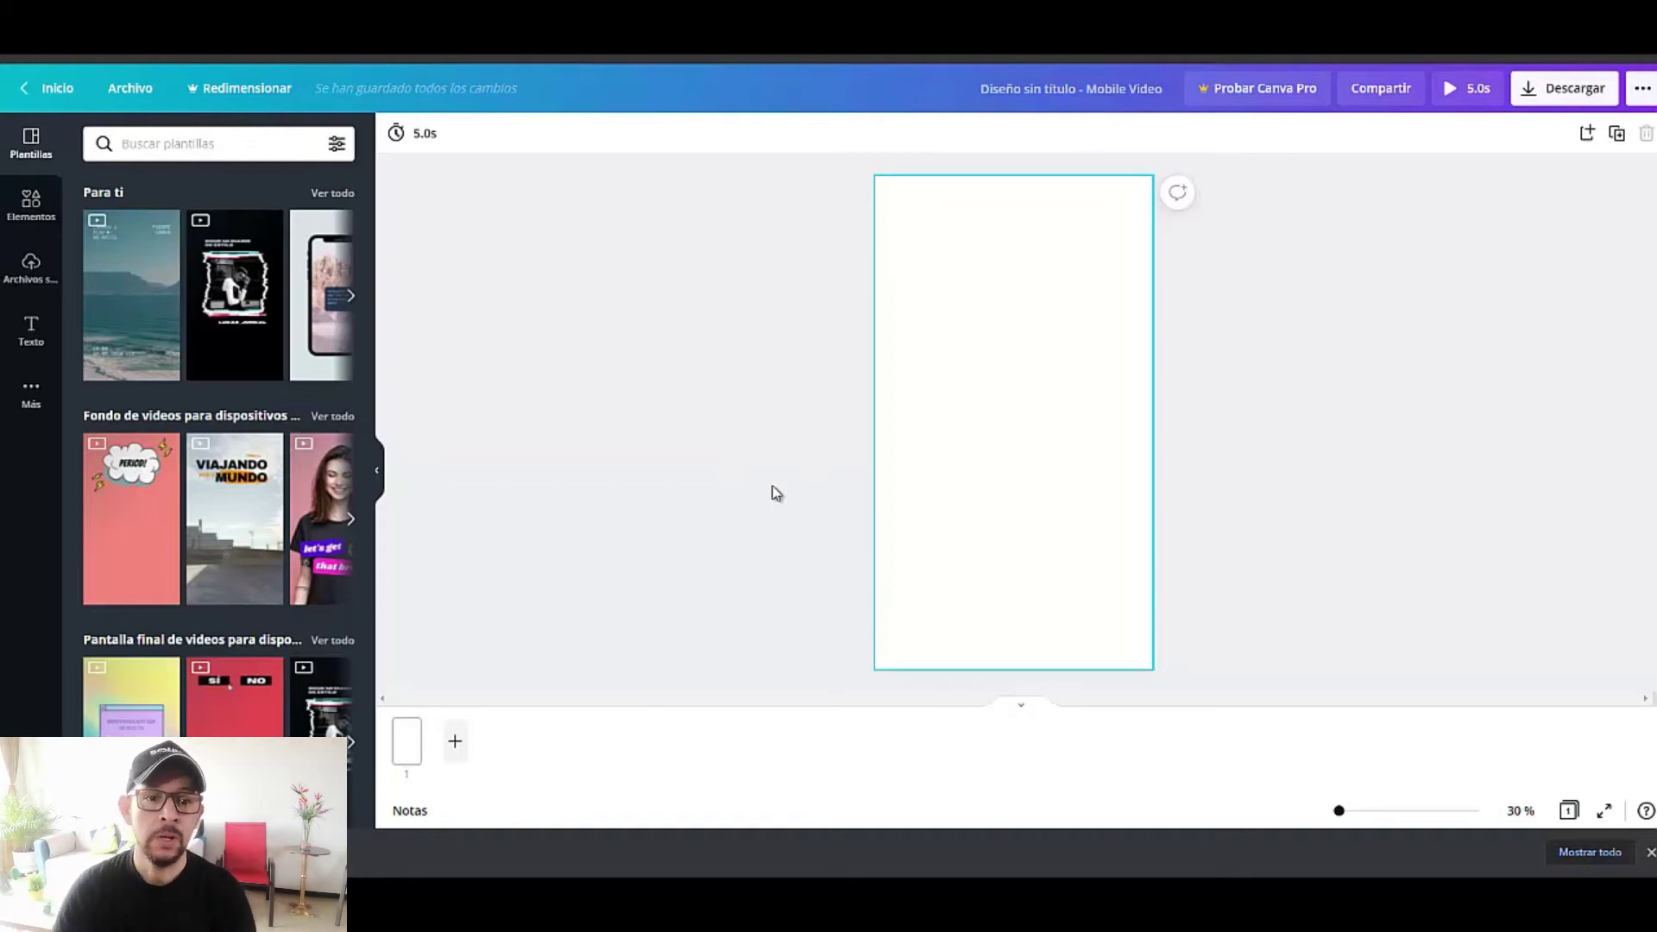
# - Switch to the Canva design and upload the downloaded Quarantine Abs 1080p video from the device
pyautogui.click(28, 269)
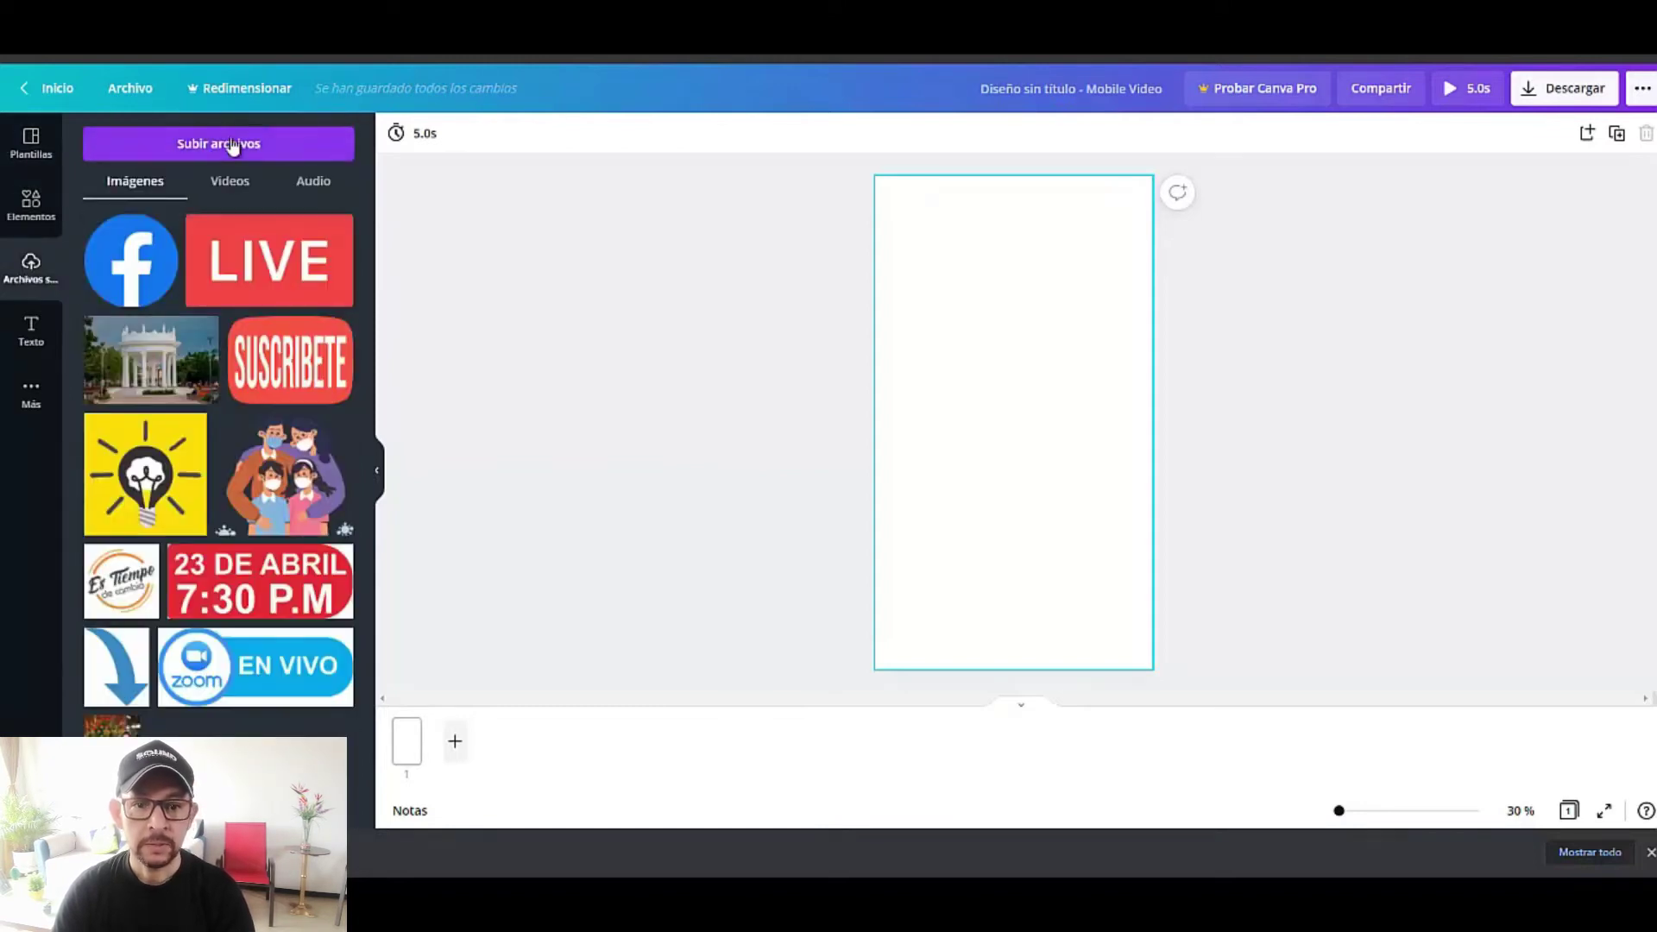
pyautogui.click(229, 144)
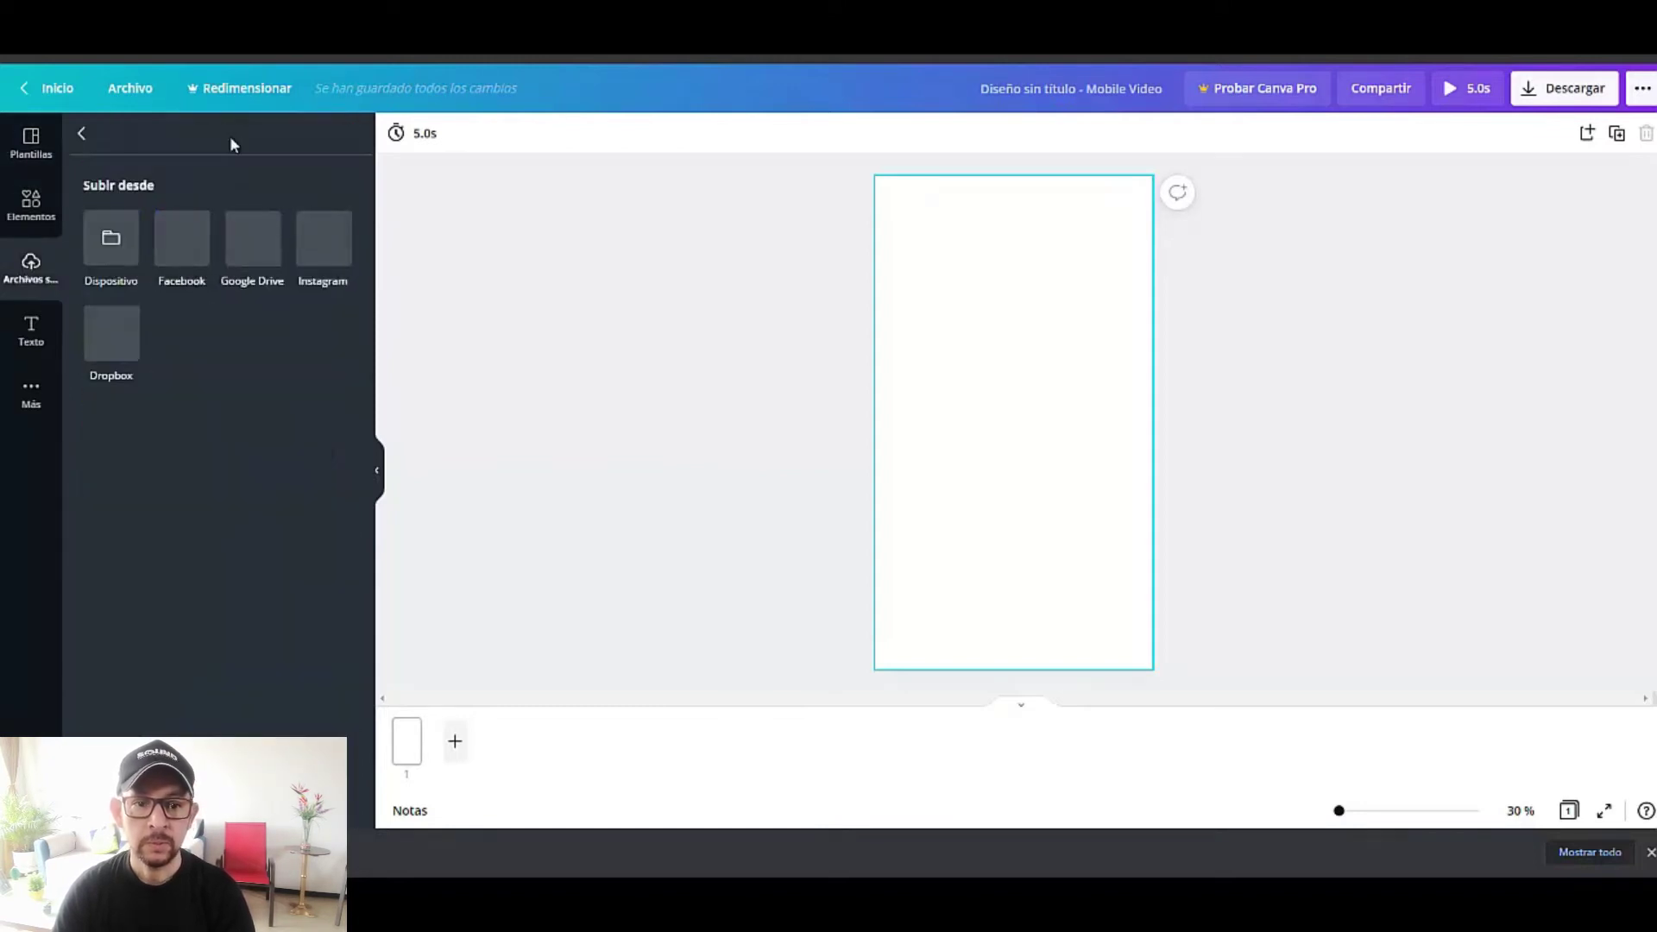
pyautogui.click(113, 240)
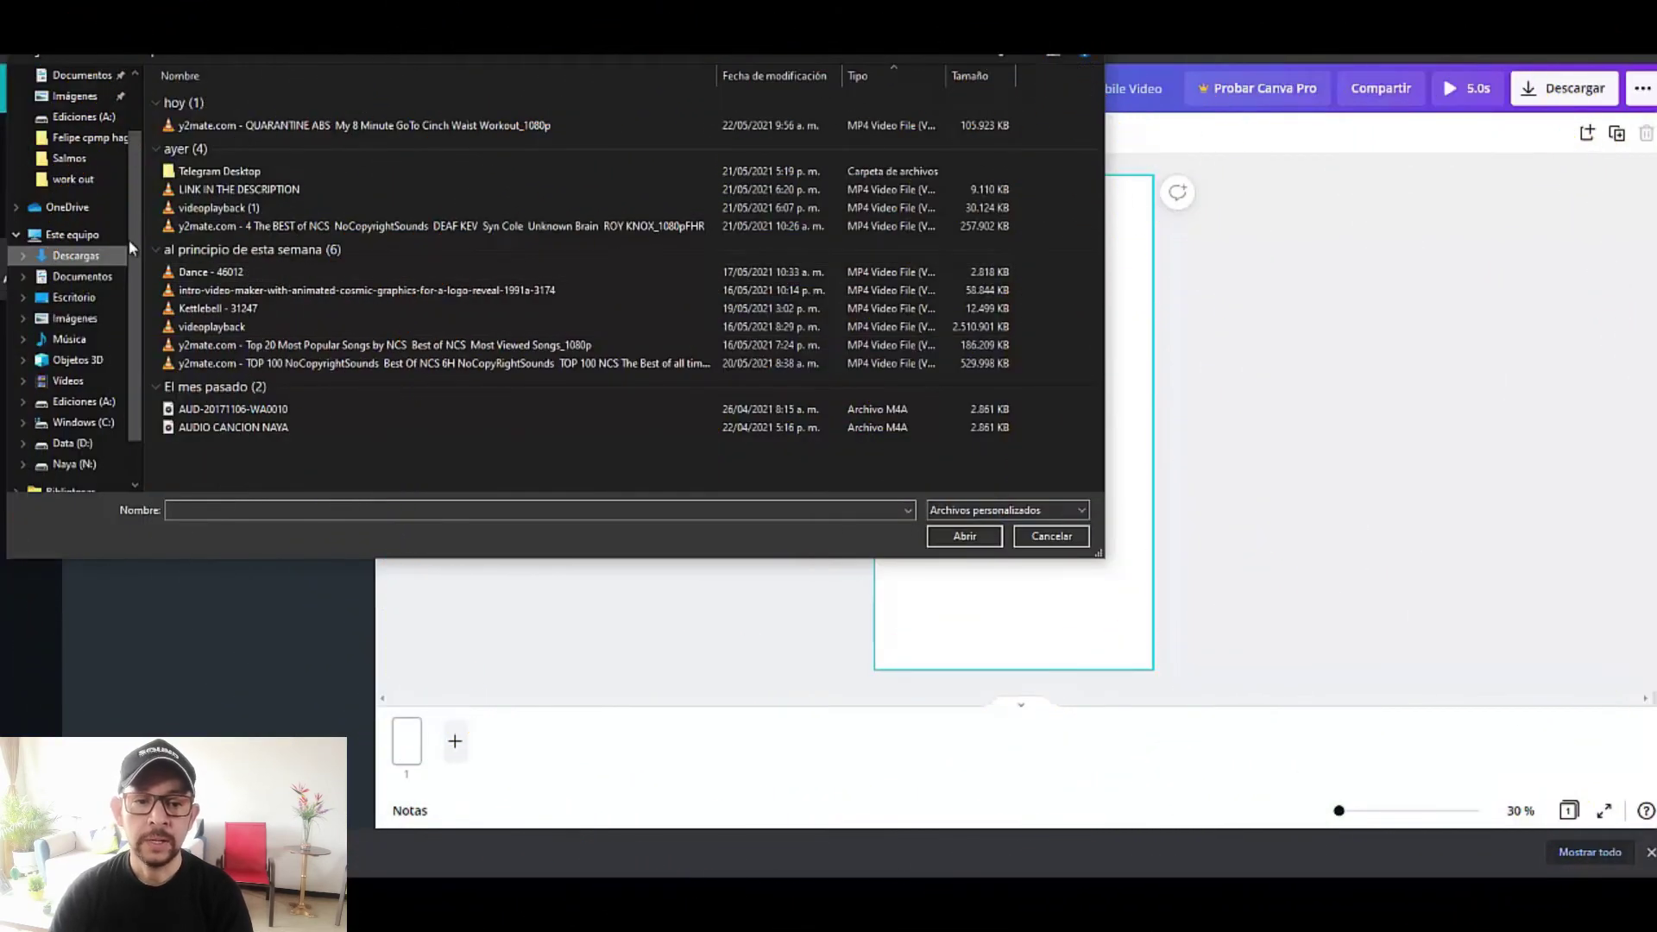
pyautogui.doubleClick(342, 125)
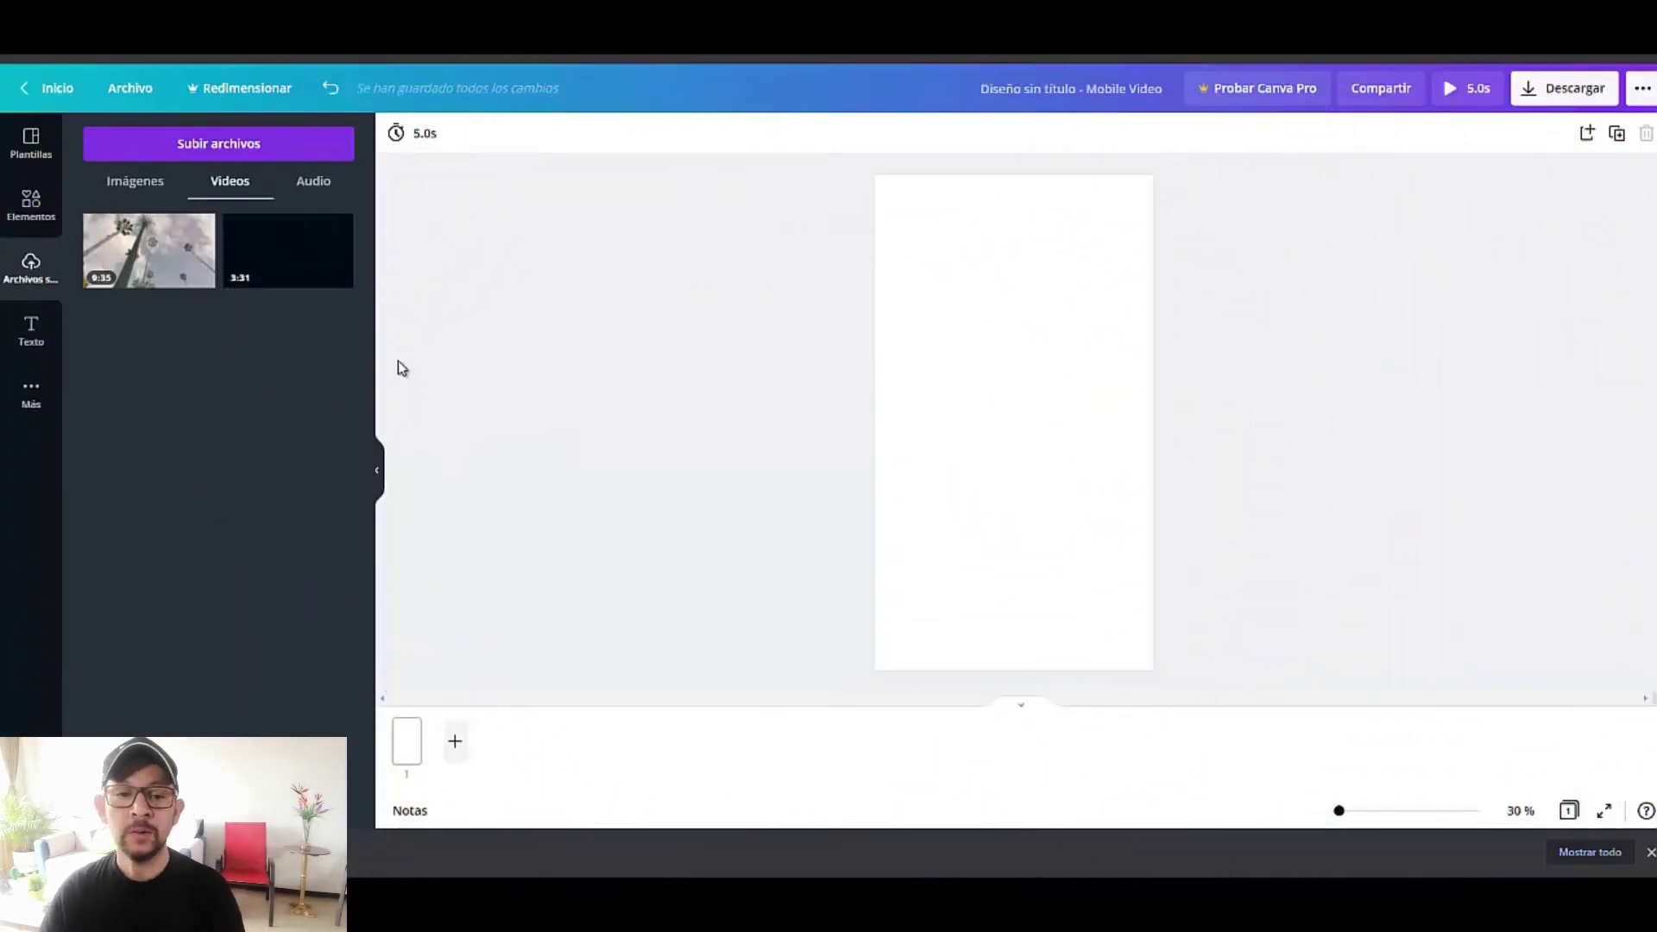
# - Place the uploaded workout video on the blank page and enlarge it to span the full page width
pyautogui.moveTo(161, 253); pyautogui.dragTo(1001, 384)
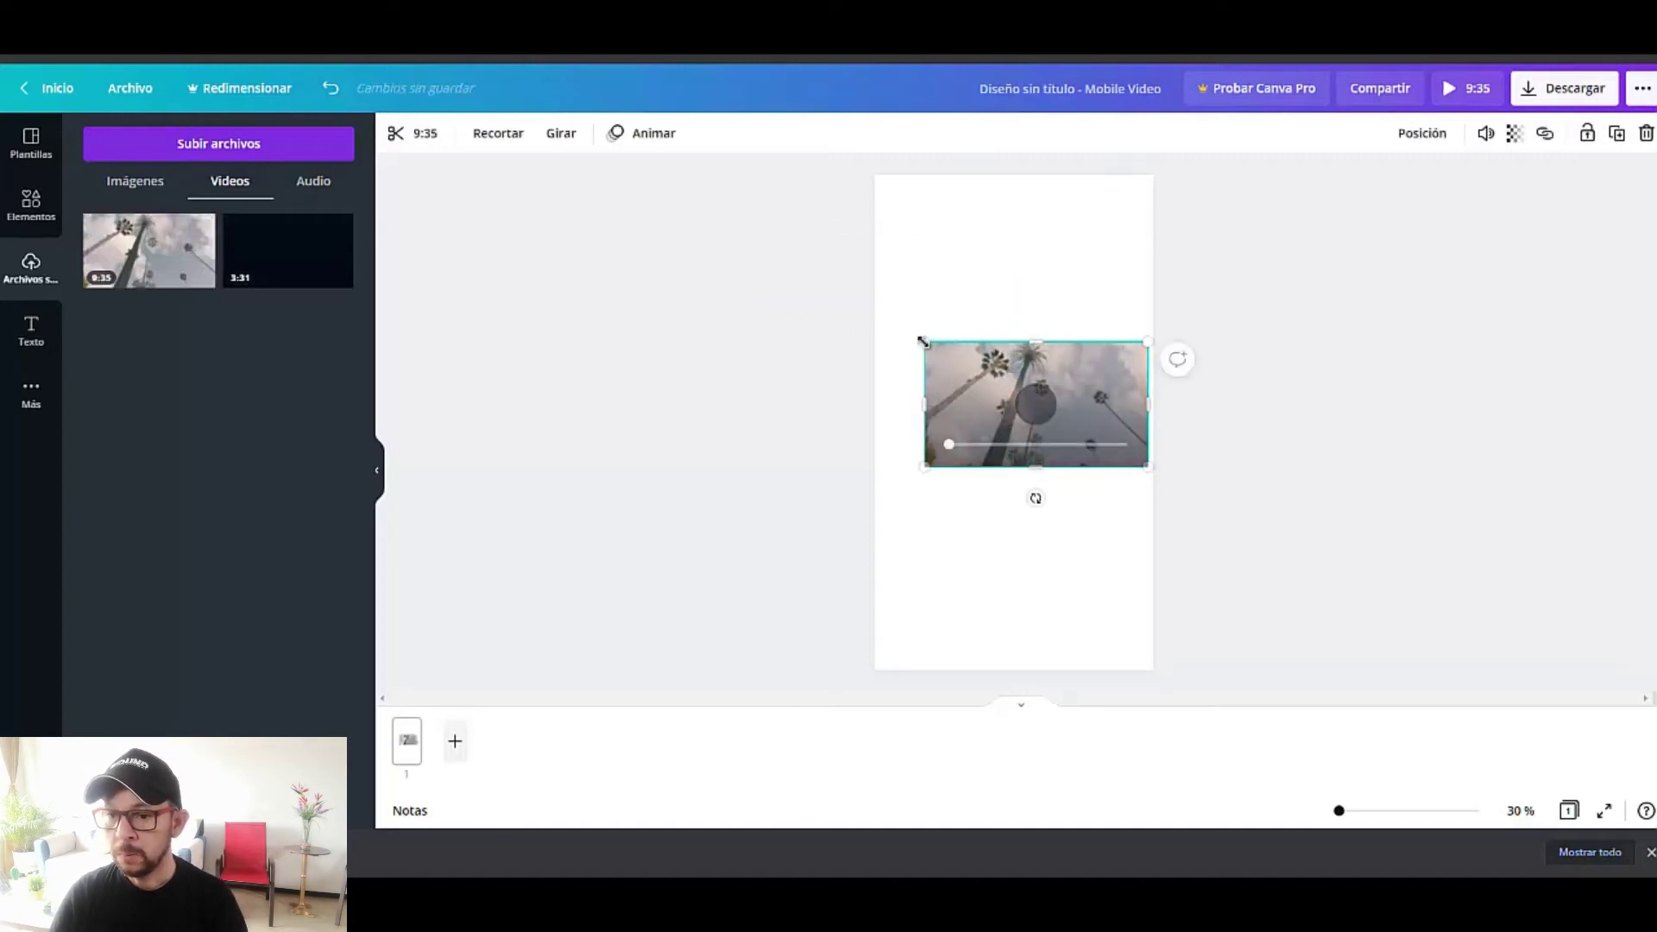
pyautogui.moveTo(924, 342); pyautogui.dragTo(871, 306)
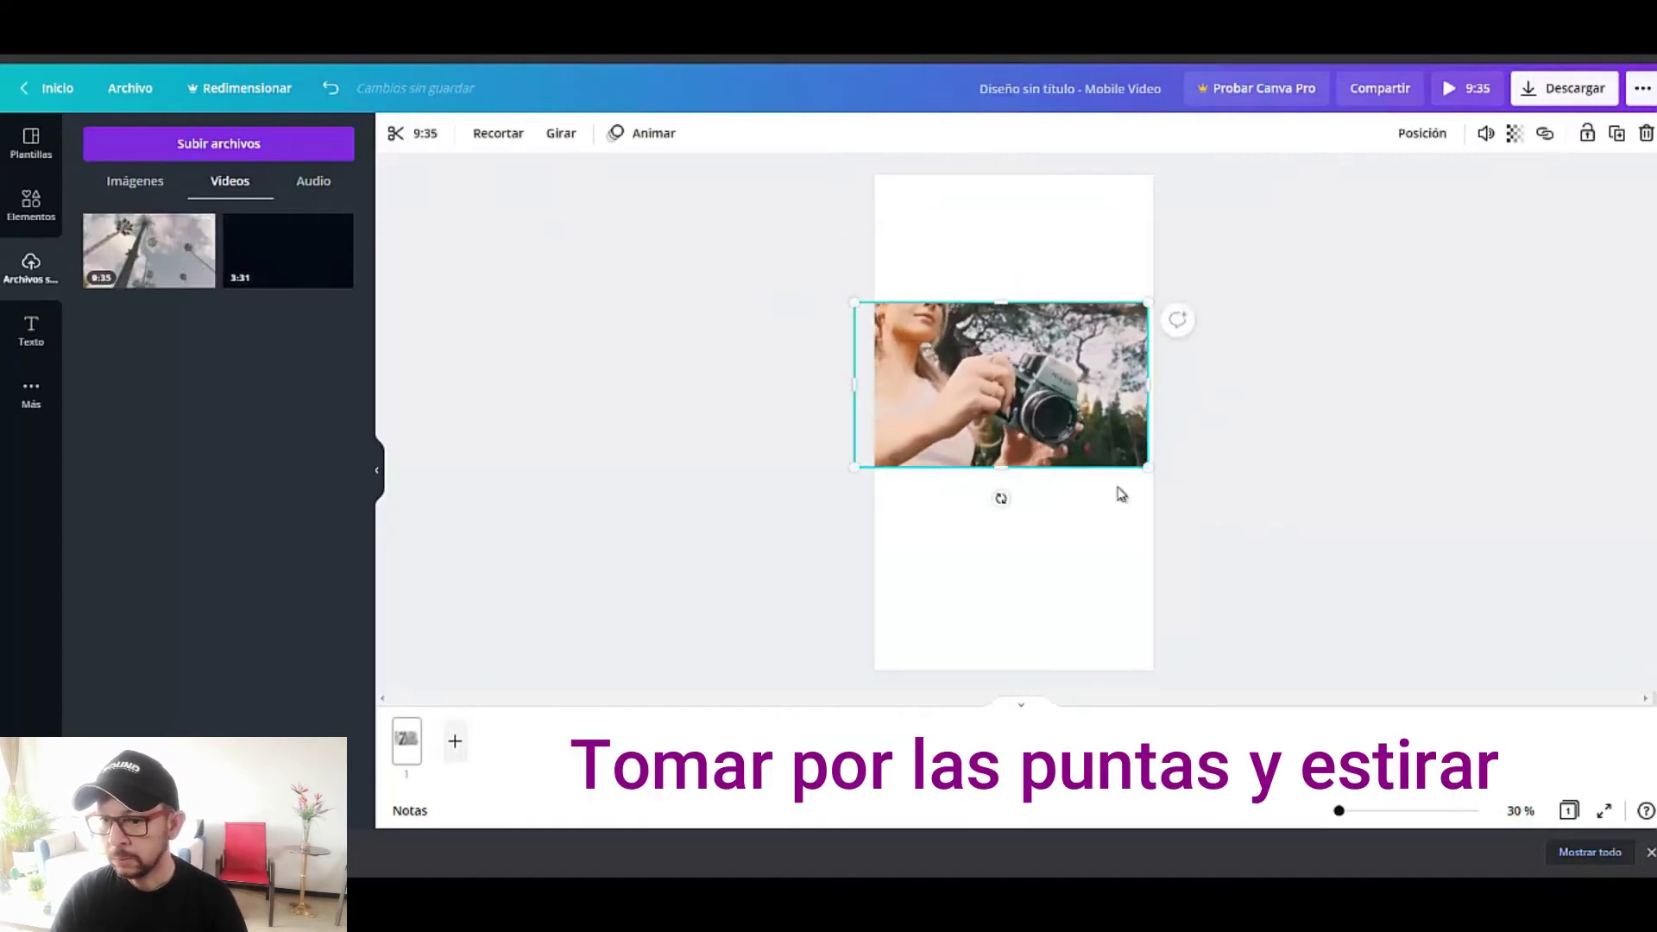
pyautogui.moveTo(1157, 466); pyautogui.dragTo(1181, 512)
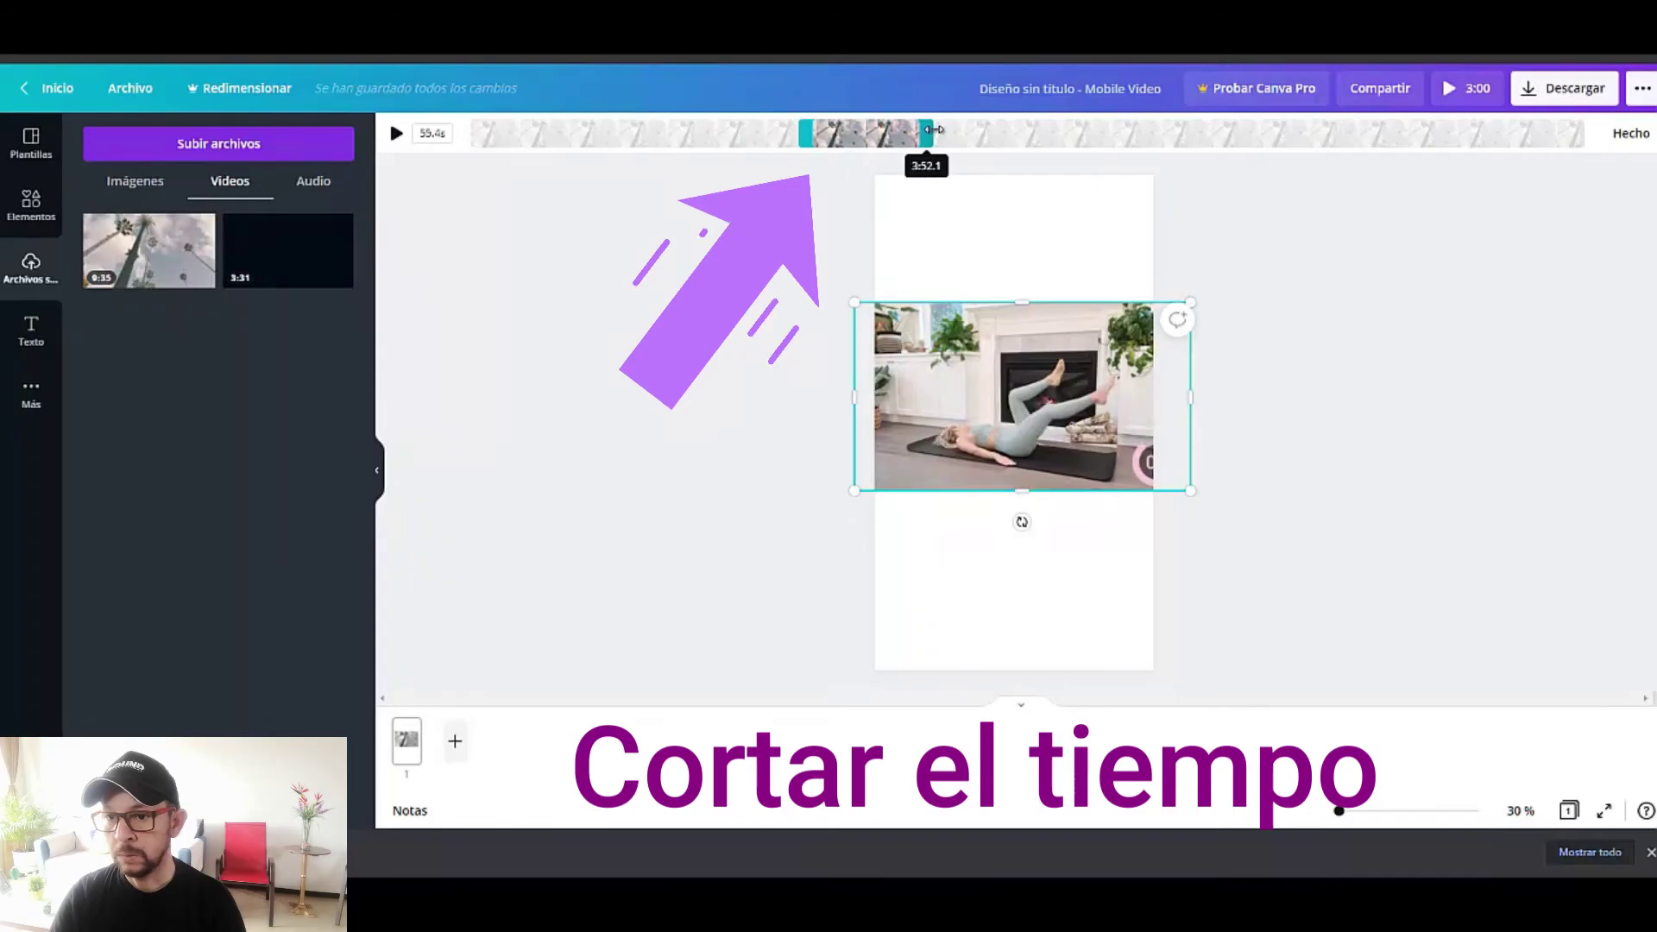
# - Trim the workout clip to 56.3 seconds, ending at 3:53 of the source video
pyautogui.moveTo(925, 131); pyautogui.dragTo(928, 129)
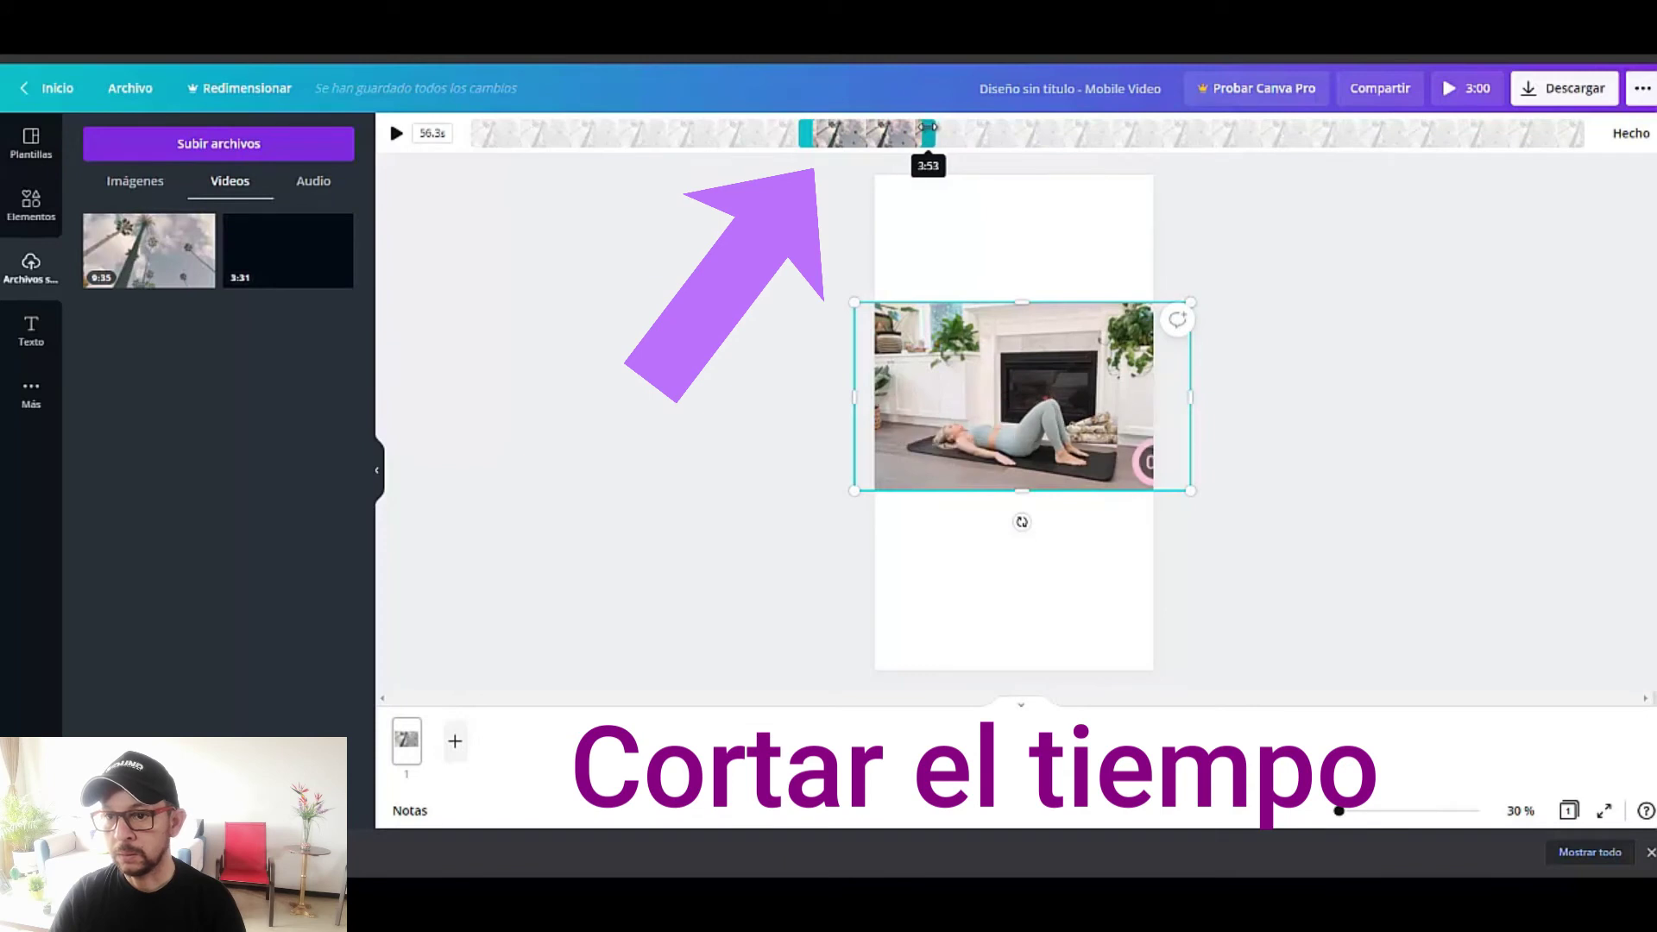
pyautogui.click(1630, 133)
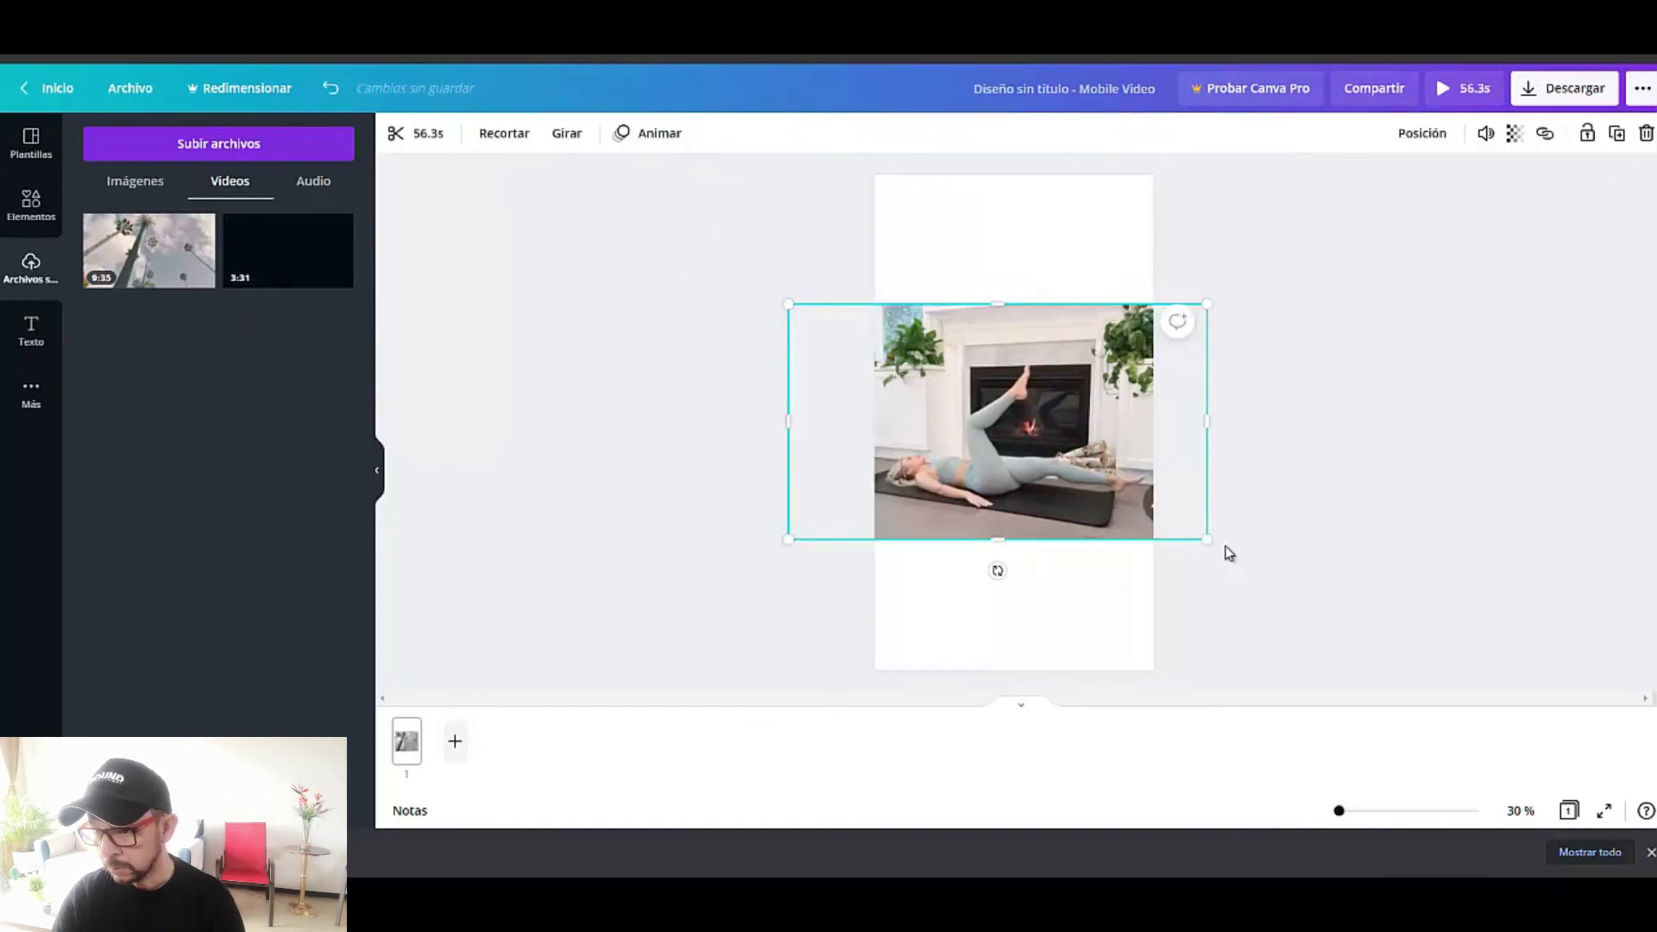
# - Enlarge the workout clip slightly and shift it up a little on the page
pyautogui.moveTo(1206, 540); pyautogui.dragTo(1206, 546)
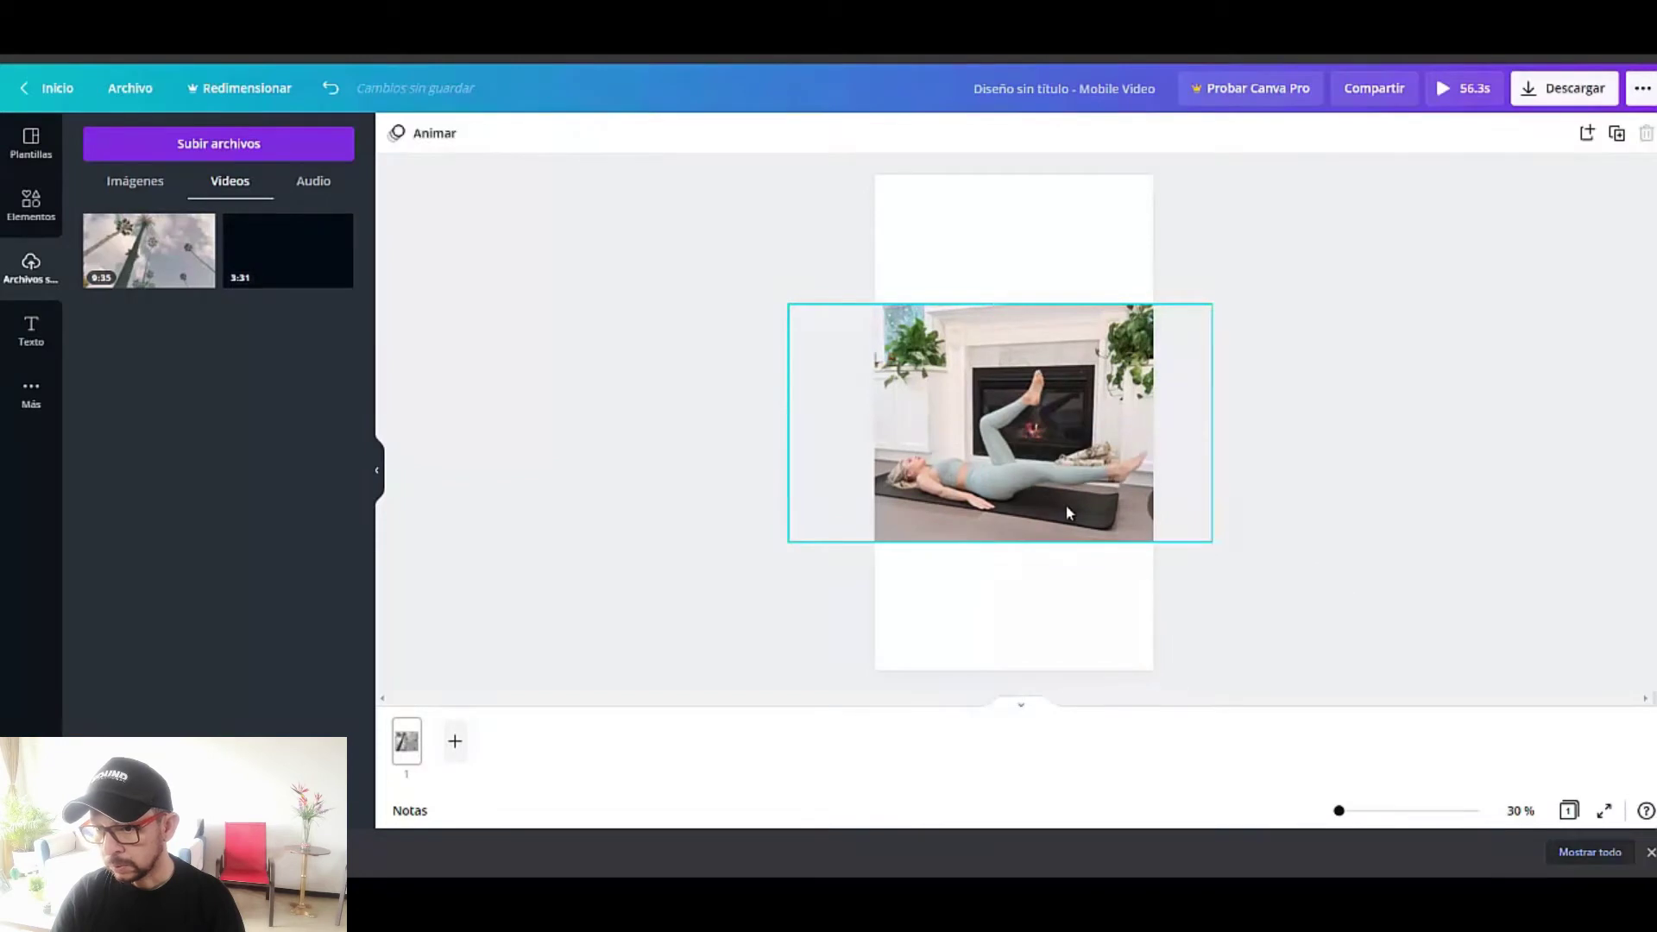
pyautogui.moveTo(1065, 505); pyautogui.dragTo(1061, 495)
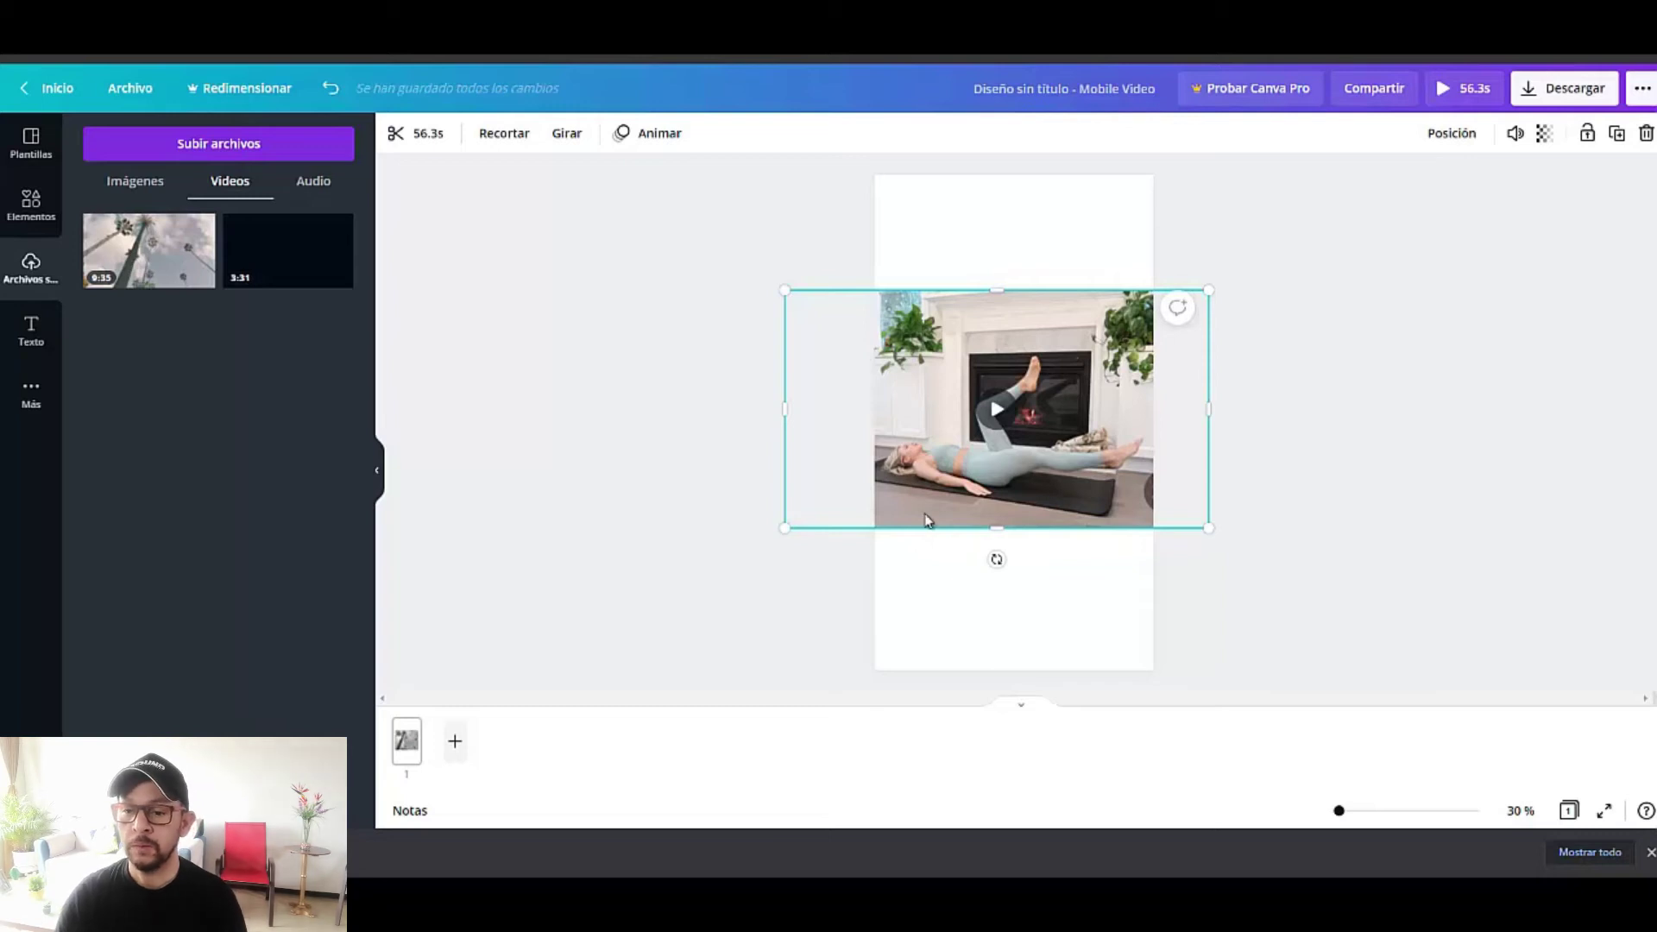
pyautogui.click(675, 614)
# - Try gray and red for the page background, and set it to the default pink
pyautogui.click(1042, 642)
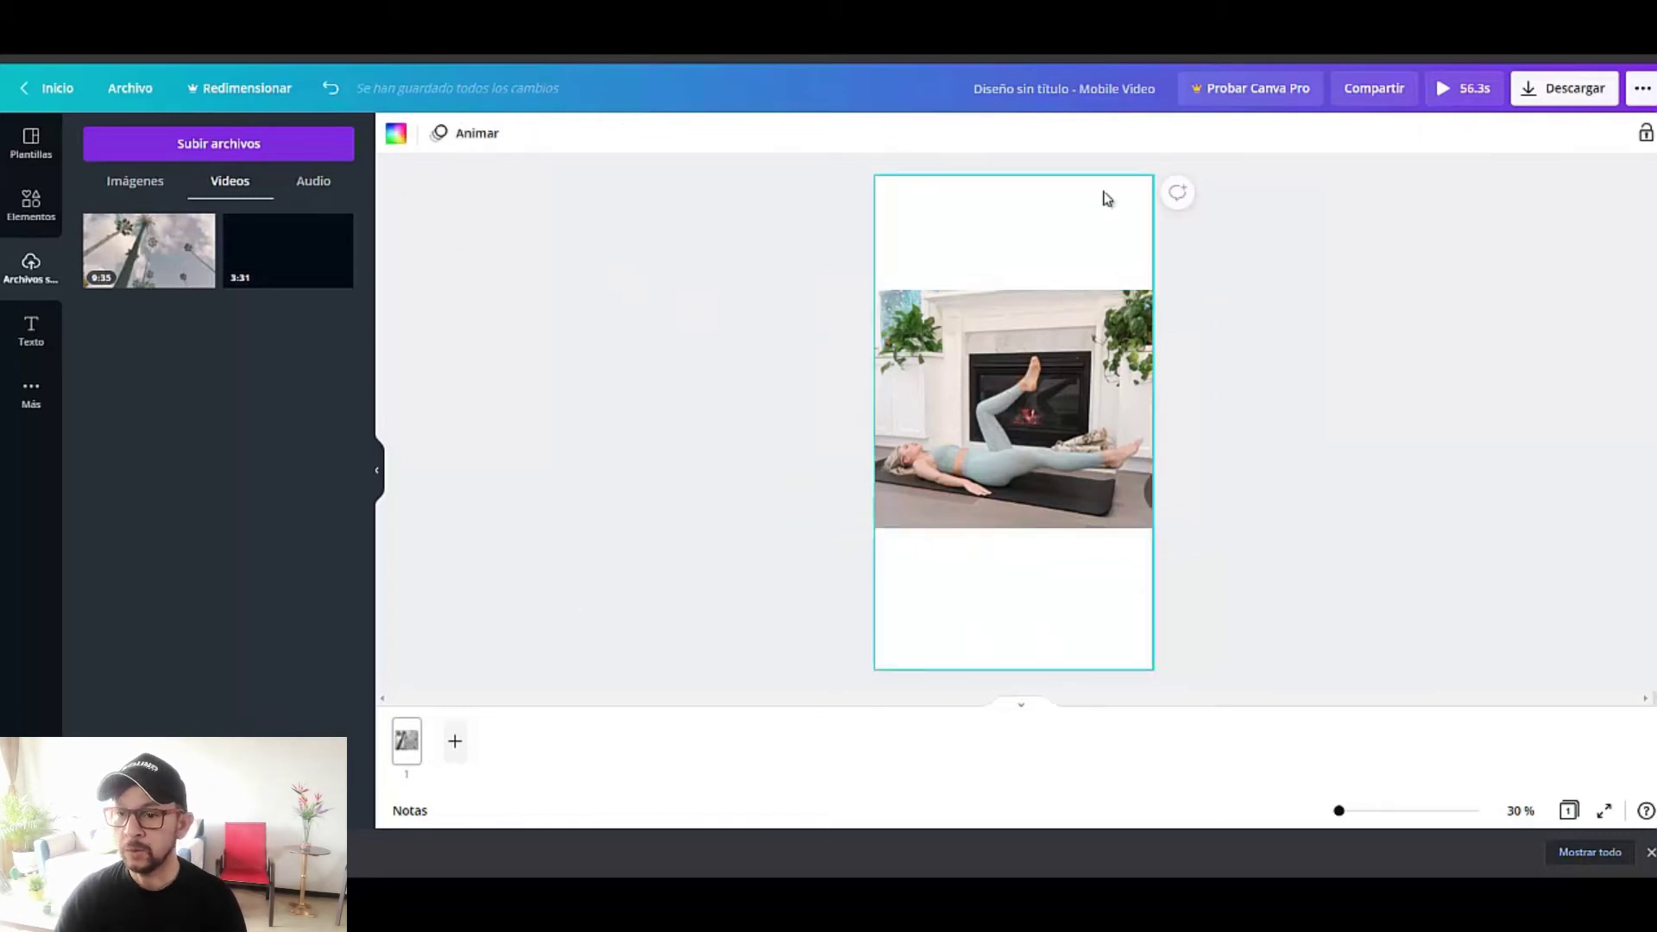
pyautogui.click(397, 136)
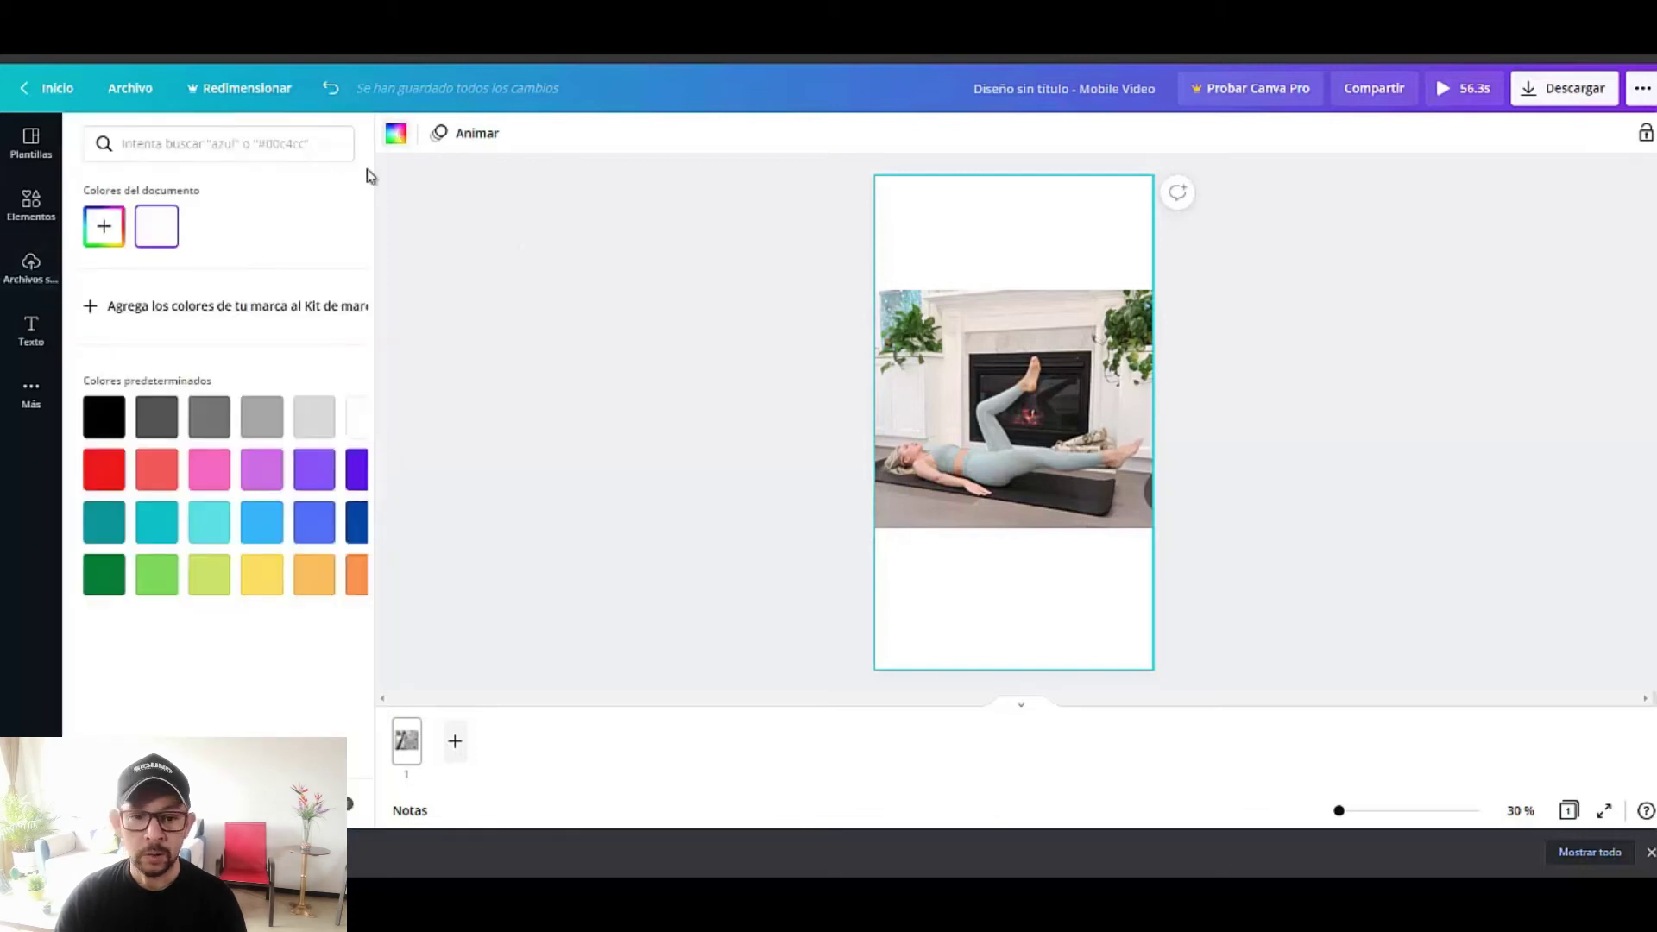
pyautogui.click(271, 421)
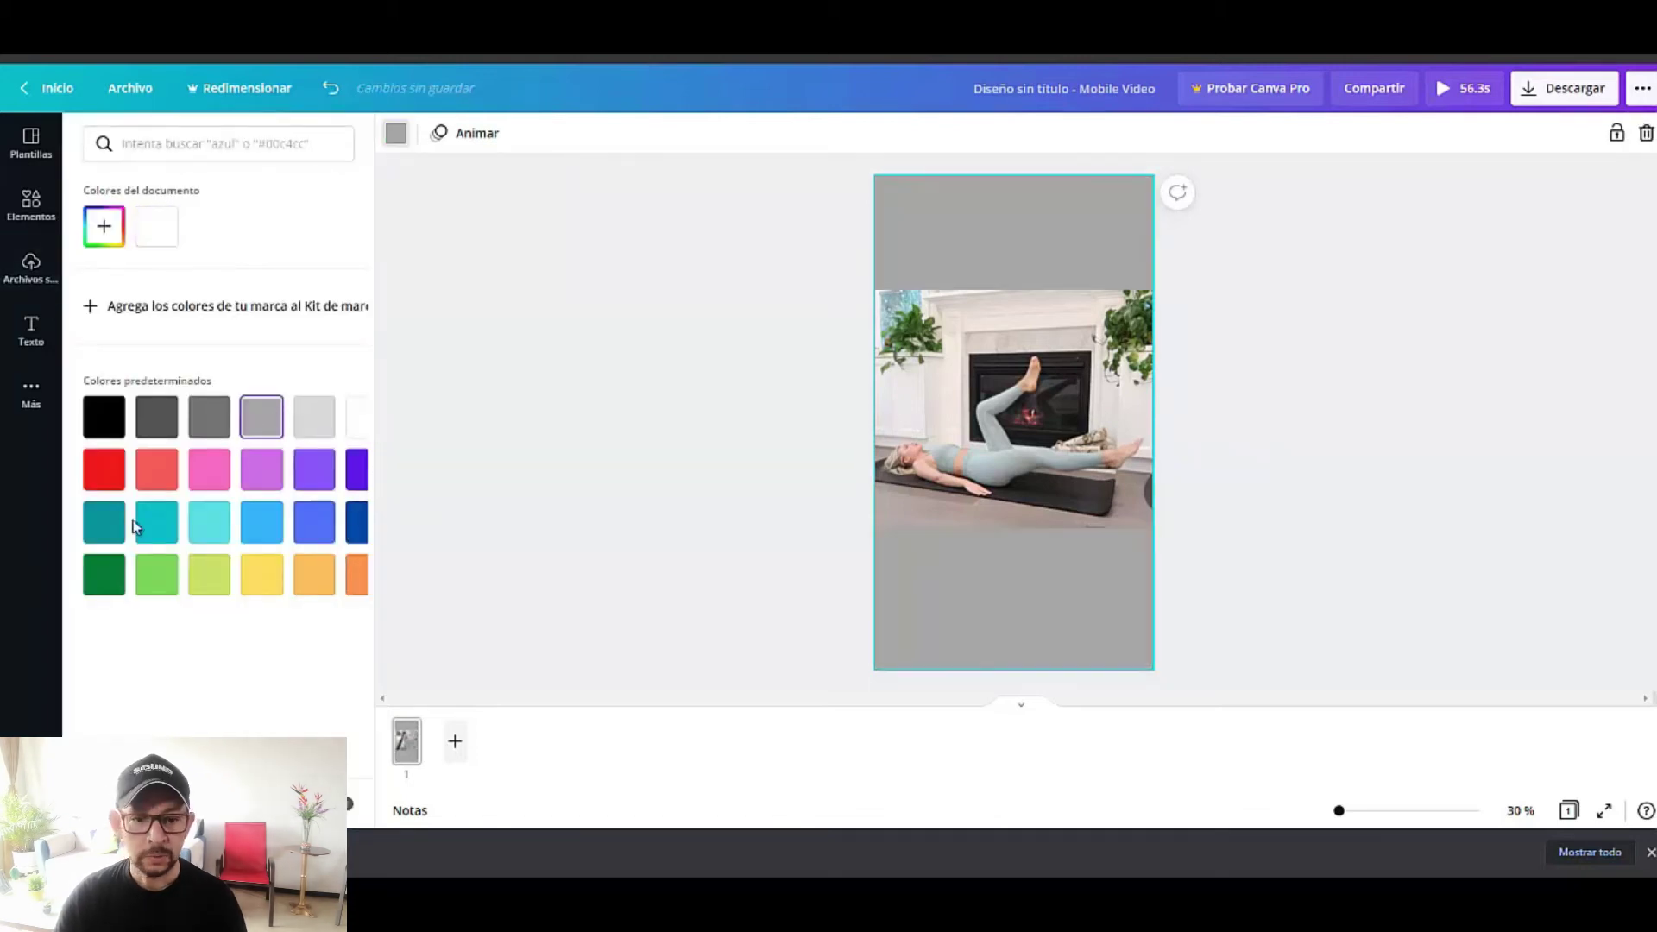
pyautogui.click(103, 469)
pyautogui.click(231, 471)
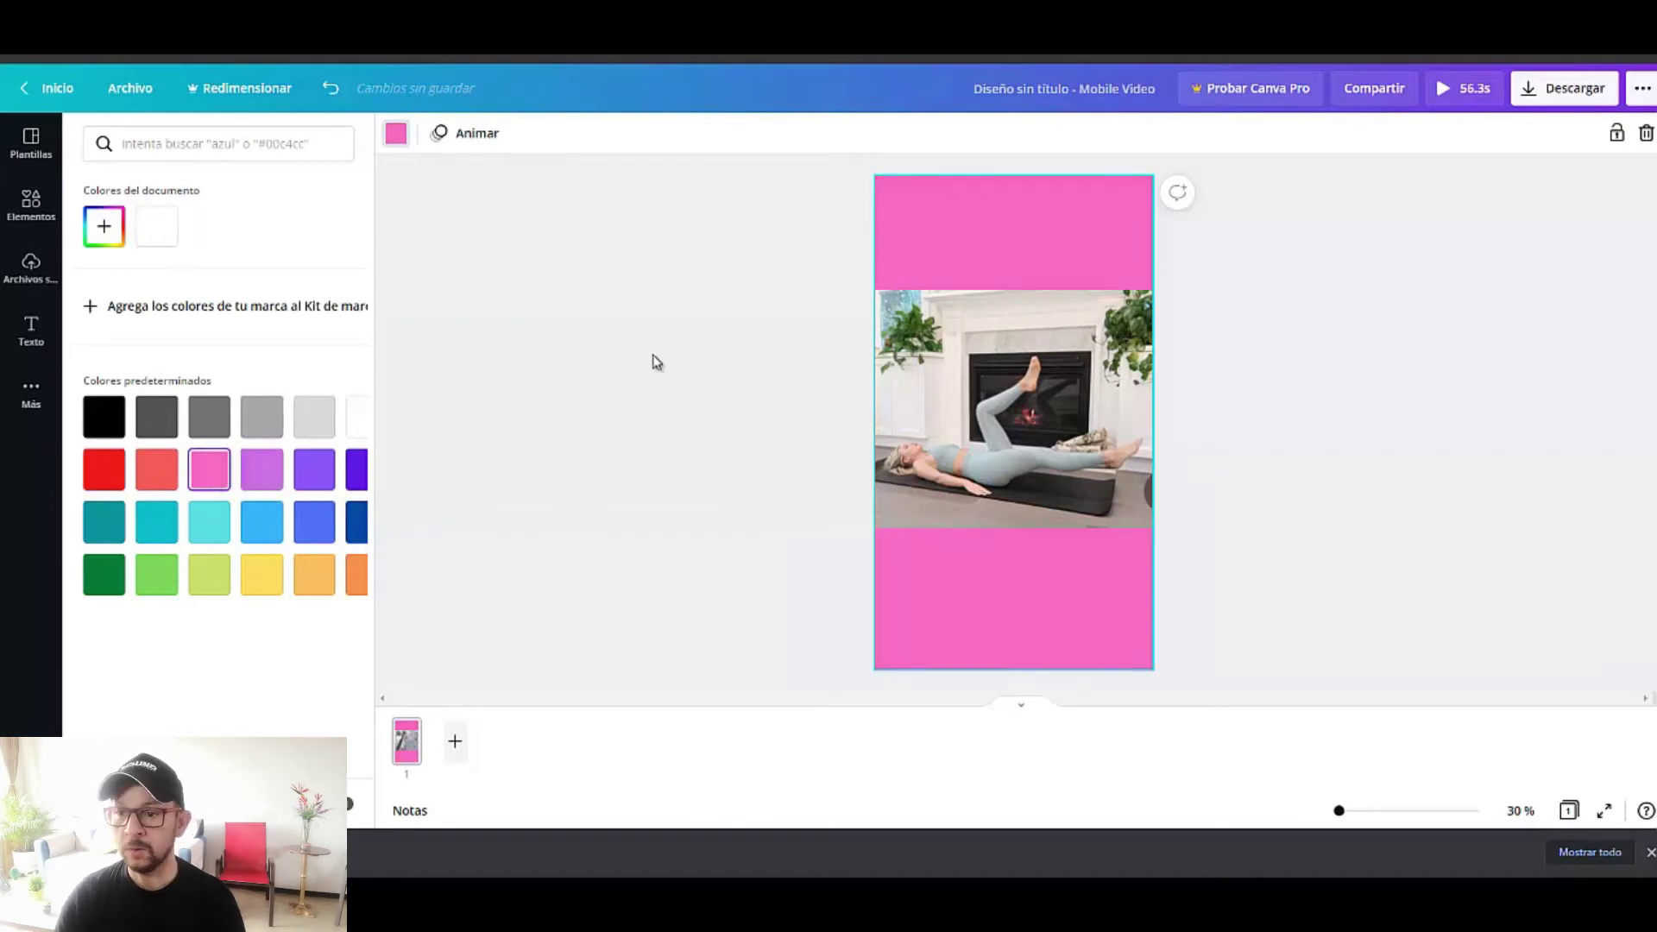
pyautogui.click(567, 379)
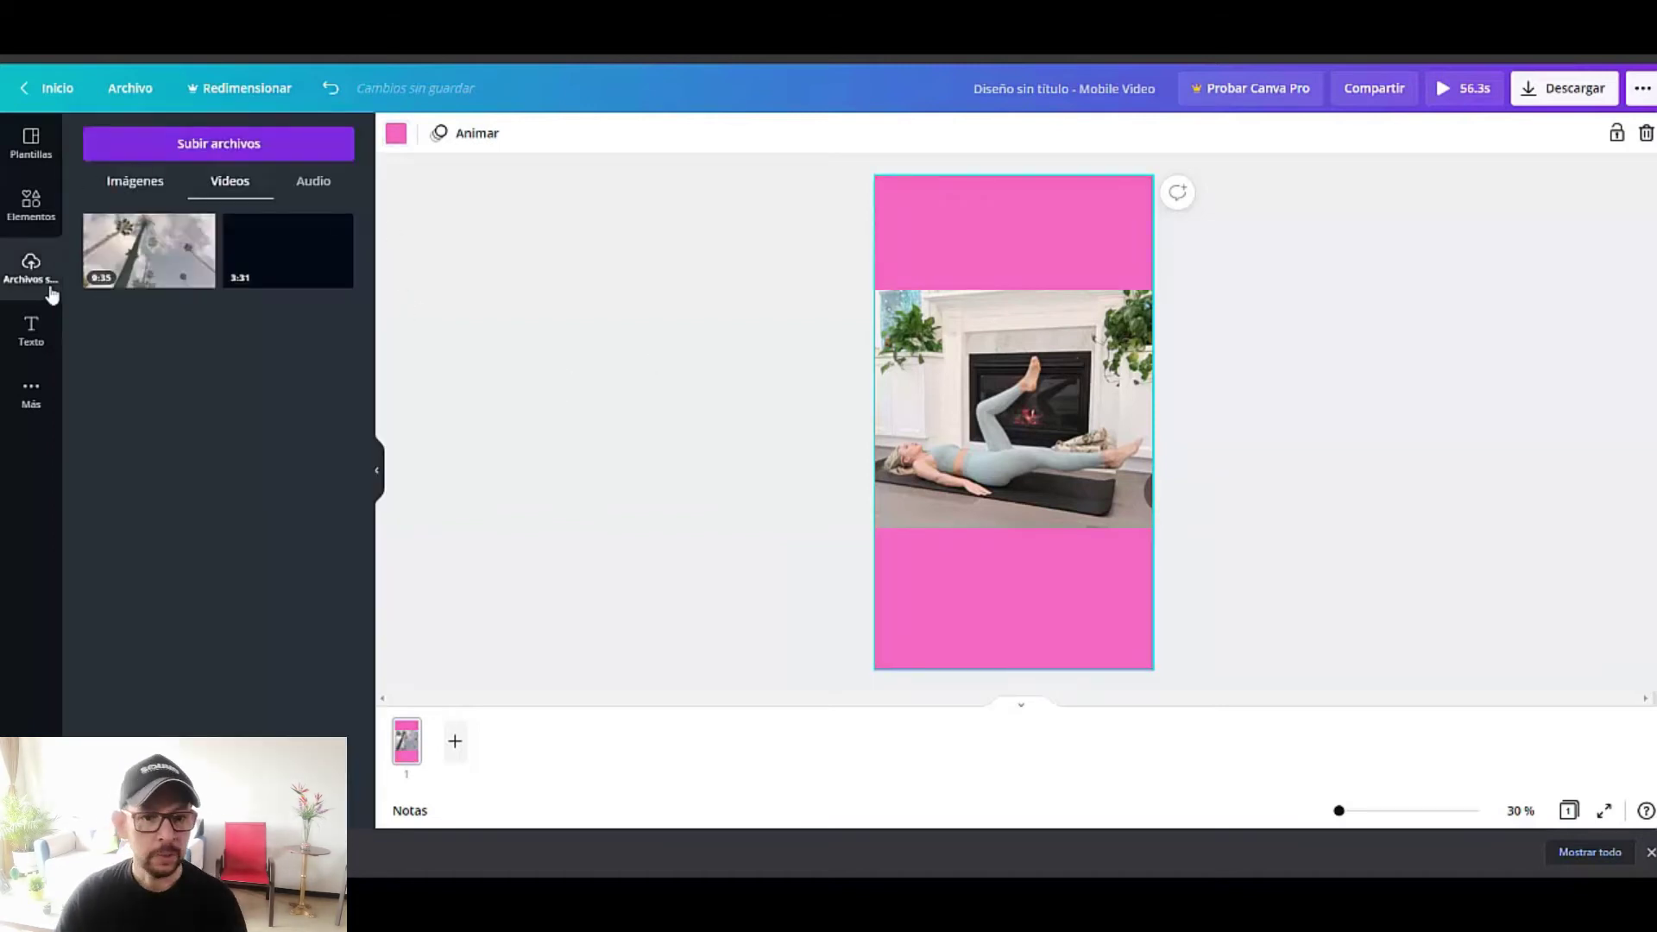
# - Add the Level Up font combination in the pink band above the video, reworded as "ABS EASY" in white
pyautogui.click(32, 335)
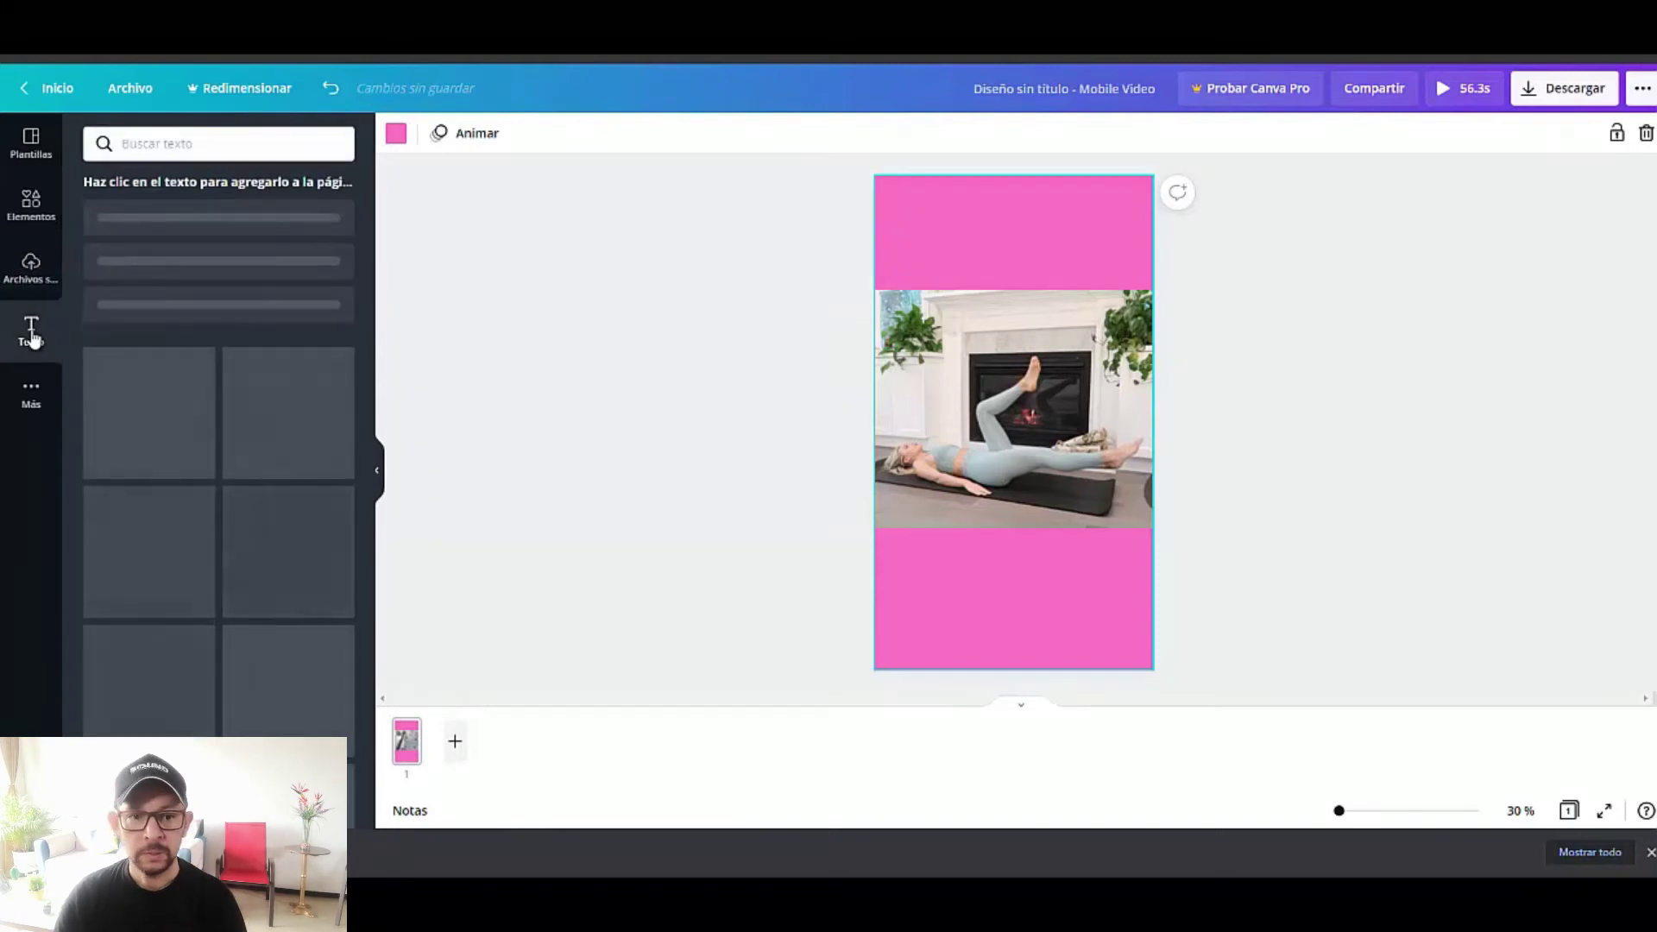
pyautogui.scroll(-1, 270, 477)
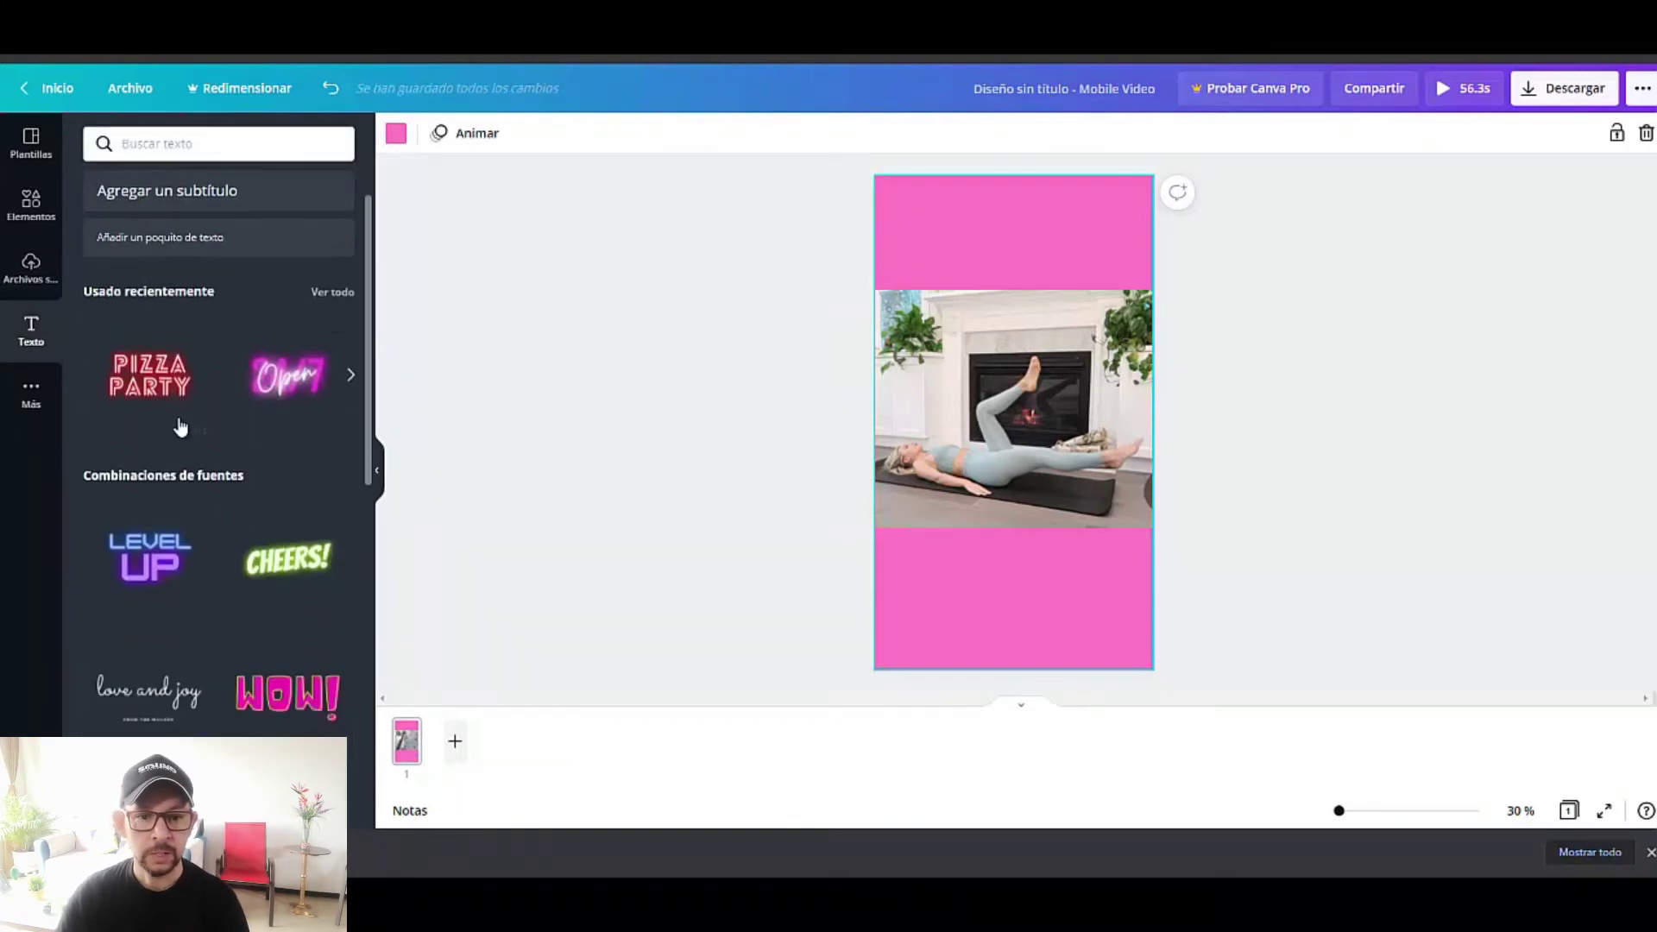
pyautogui.click(155, 549)
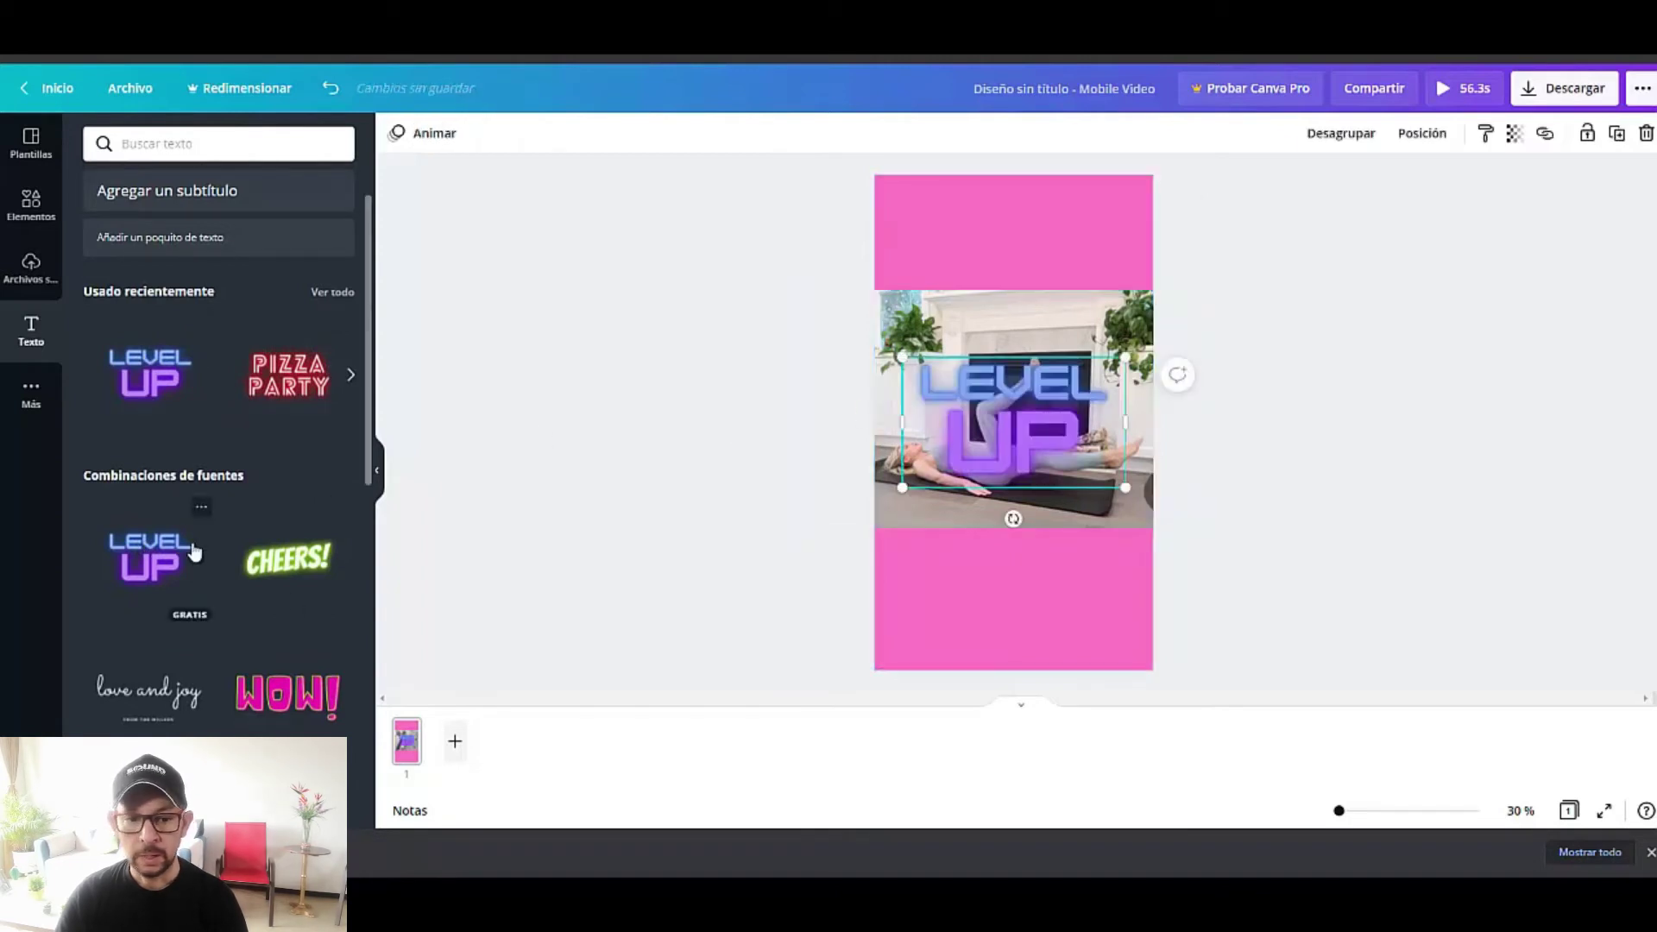
pyautogui.moveTo(1035, 275); pyautogui.dragTo(1034, 259)
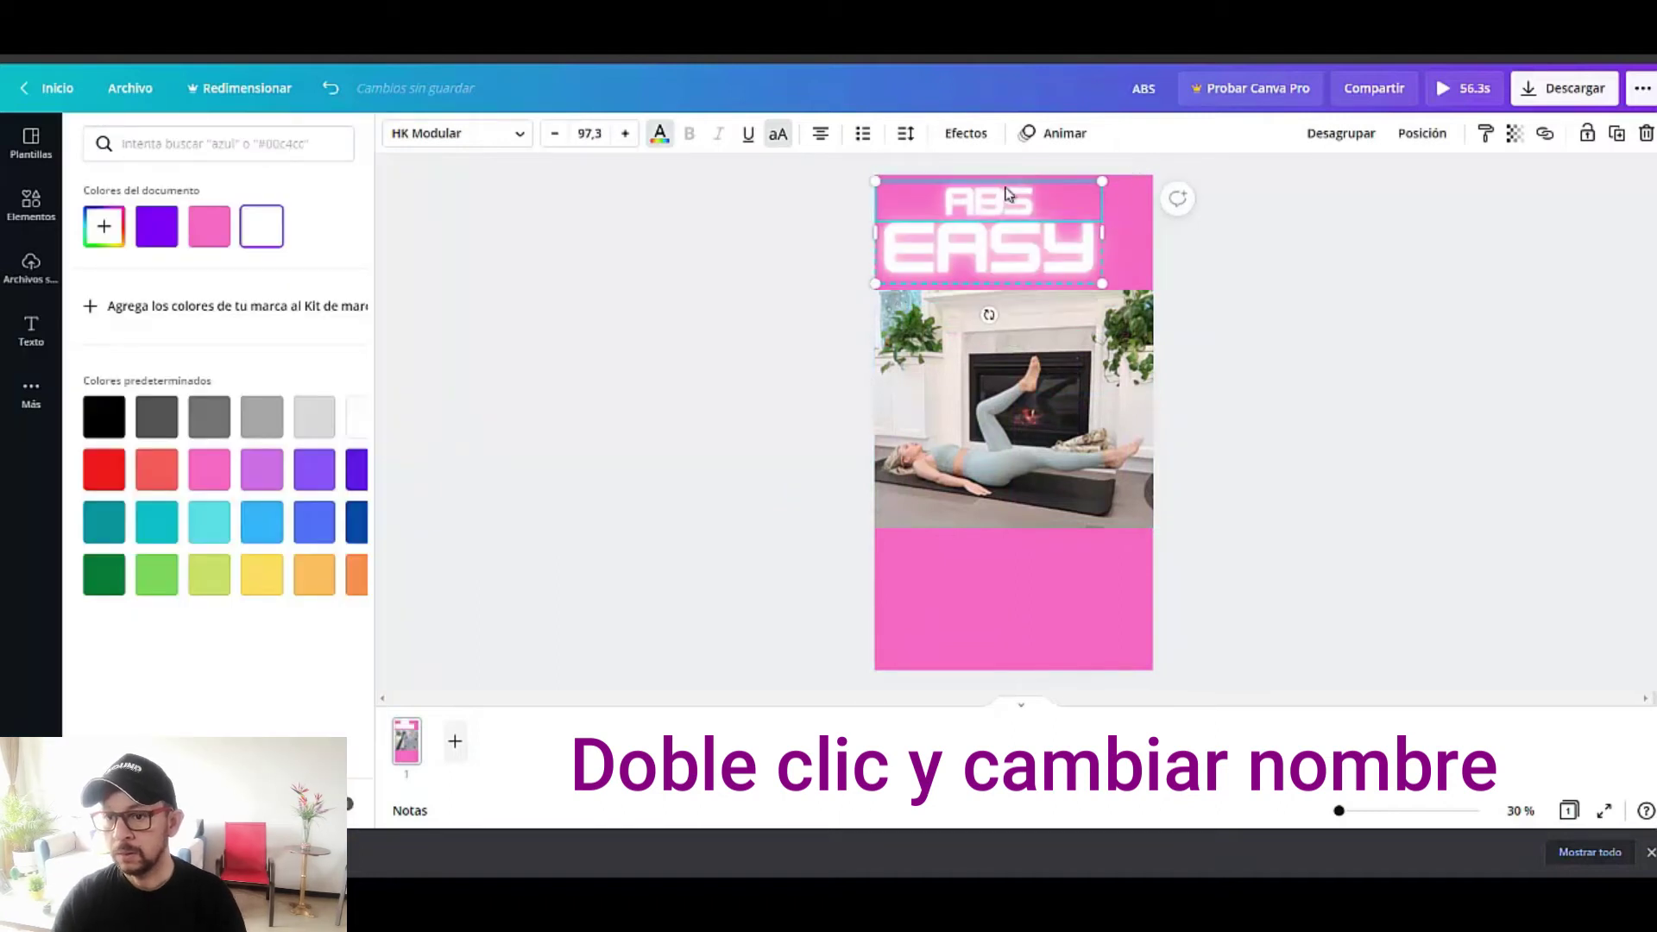
# - Center the ABS EASY title horizontally in the pink band above the video
pyautogui.moveTo(992, 198); pyautogui.dragTo(1013, 197)
pyautogui.press('Escape')
pyautogui.click(1053, 259)
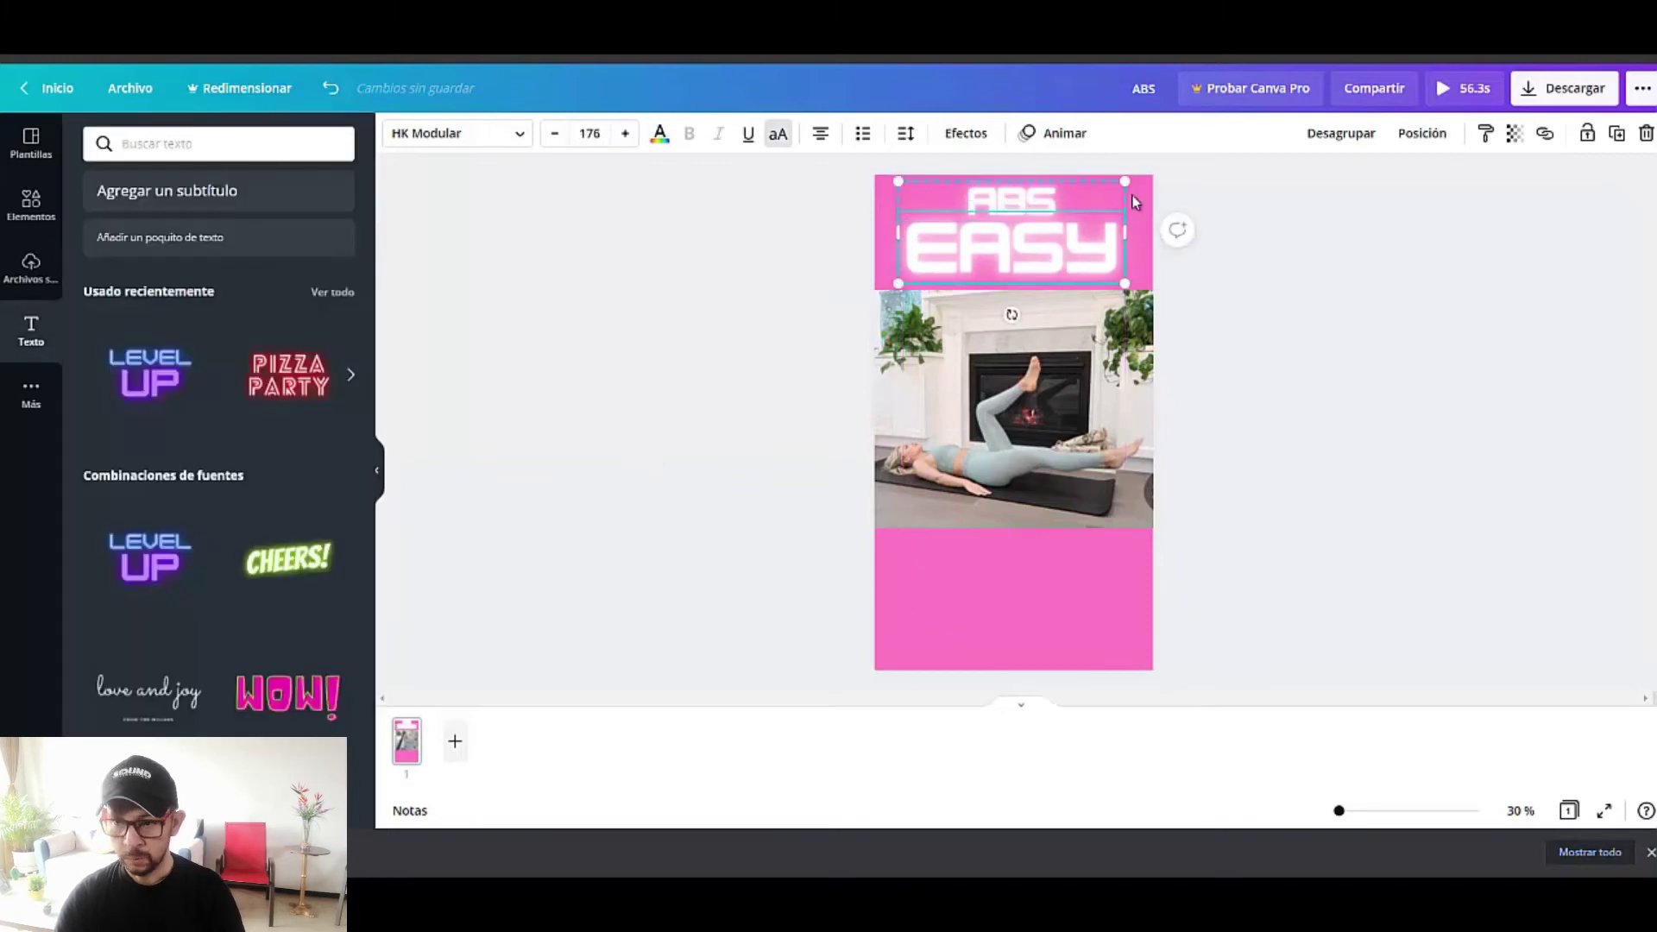
# - Duplicate the ABS EASY title and place the copy in the pink band below the video
pyautogui.click(1617, 133)
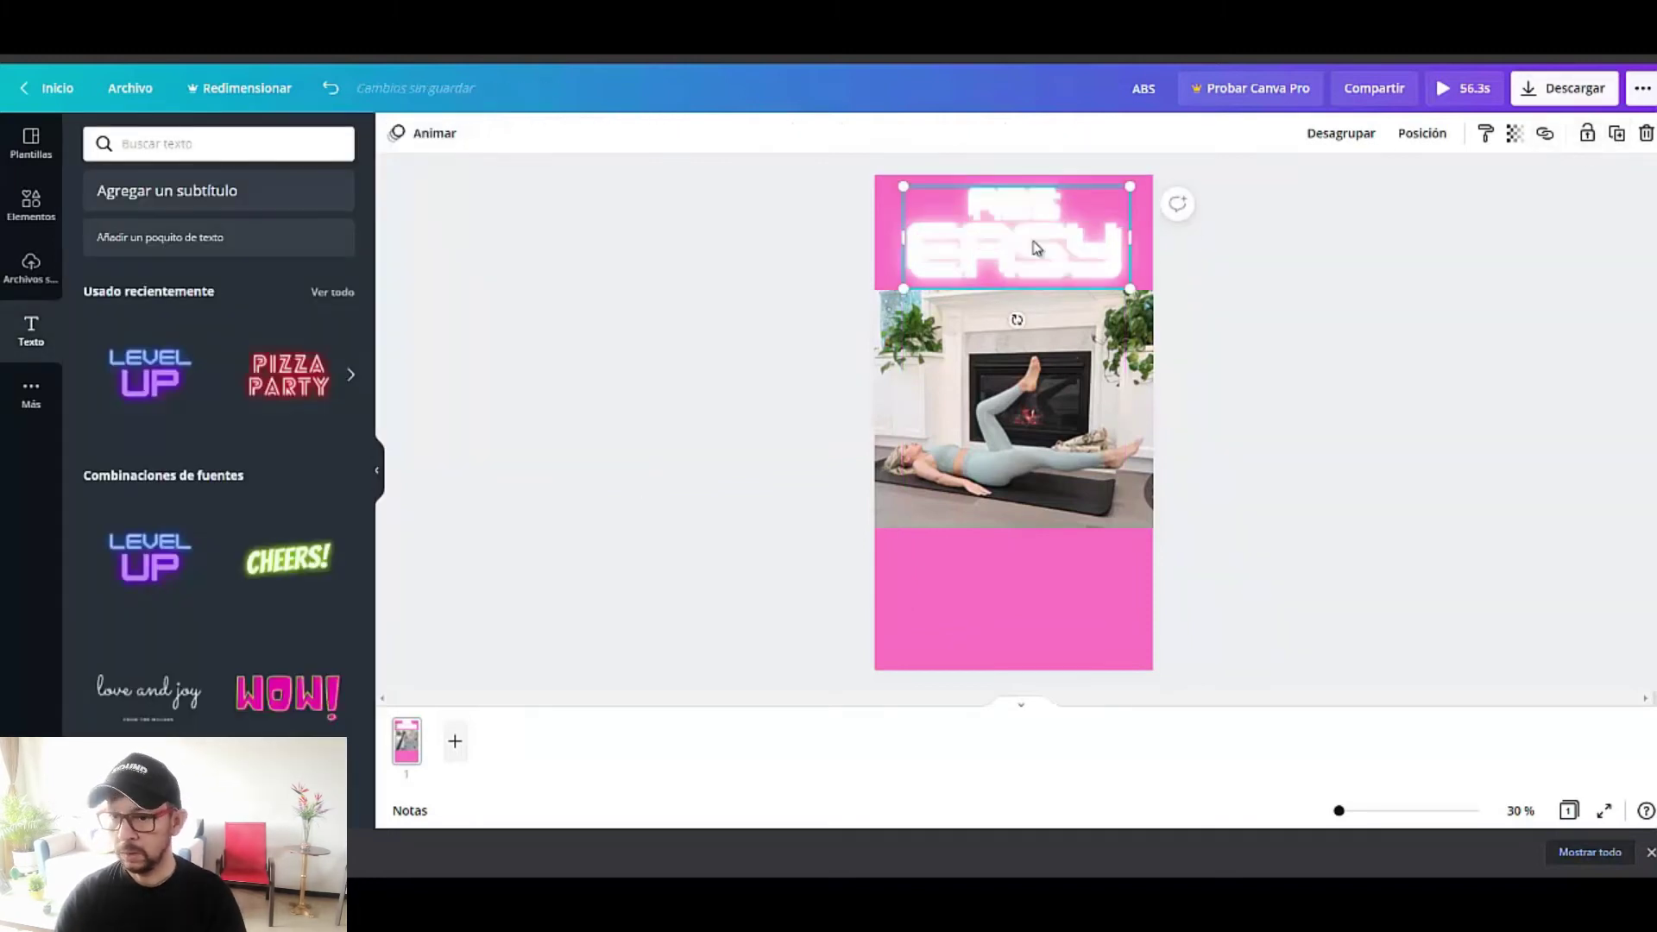
pyautogui.moveTo(1035, 248); pyautogui.dragTo(1034, 604)
pyautogui.click(686, 565)
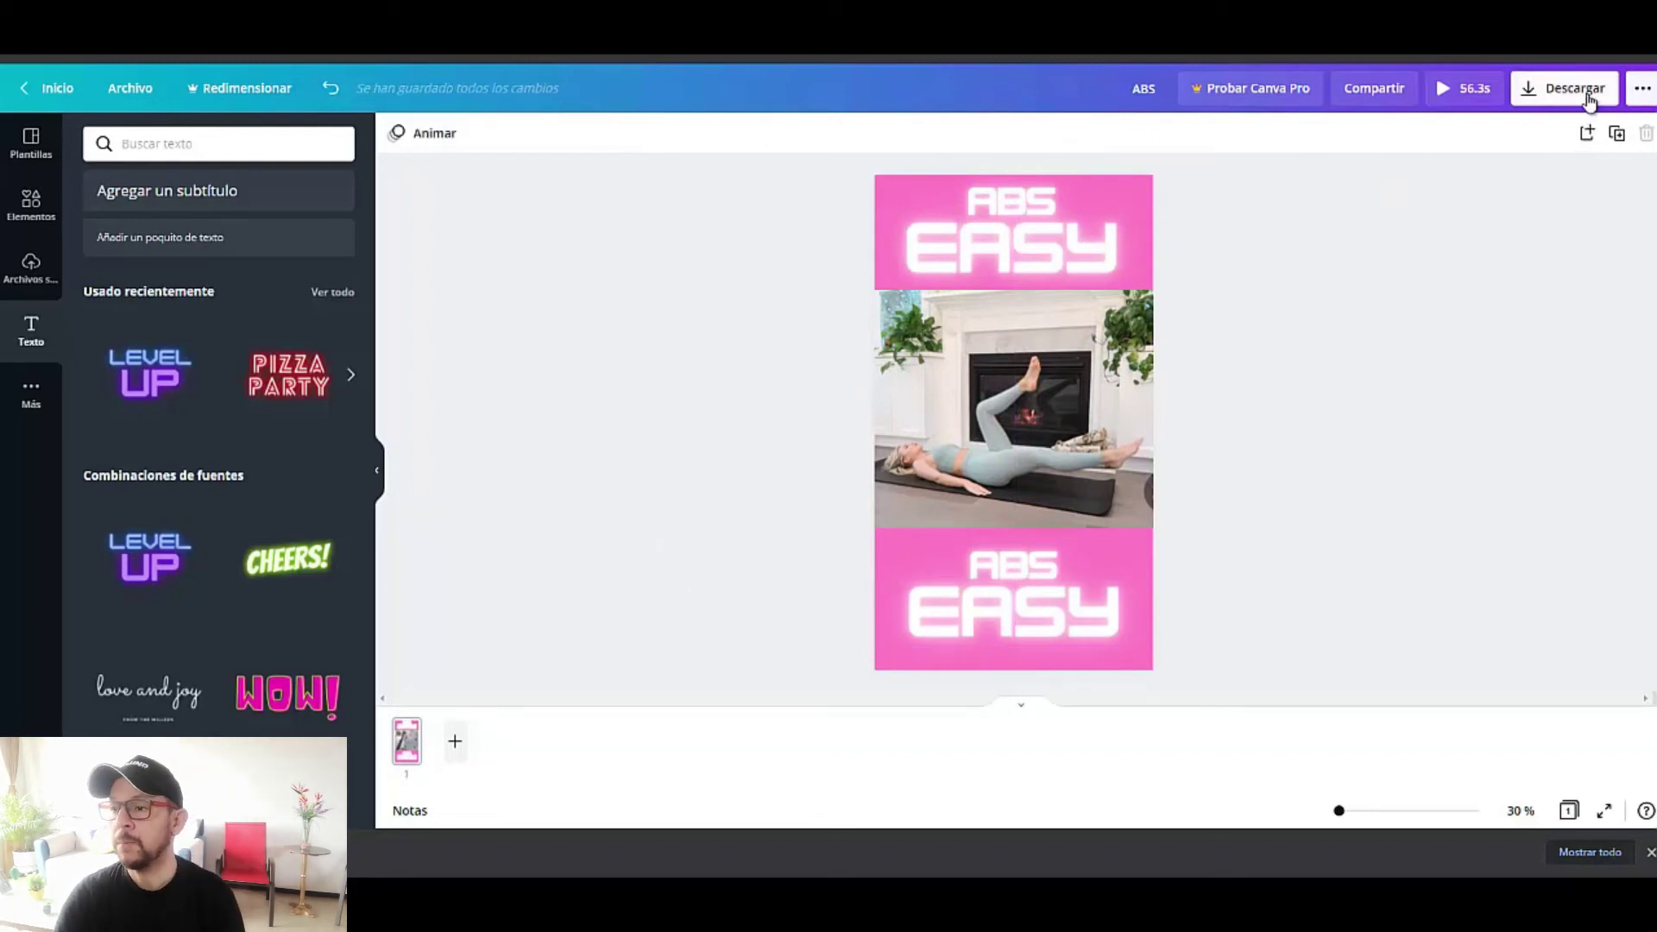
# - Download the finished design as an MP4 video
pyautogui.click(1589, 100)
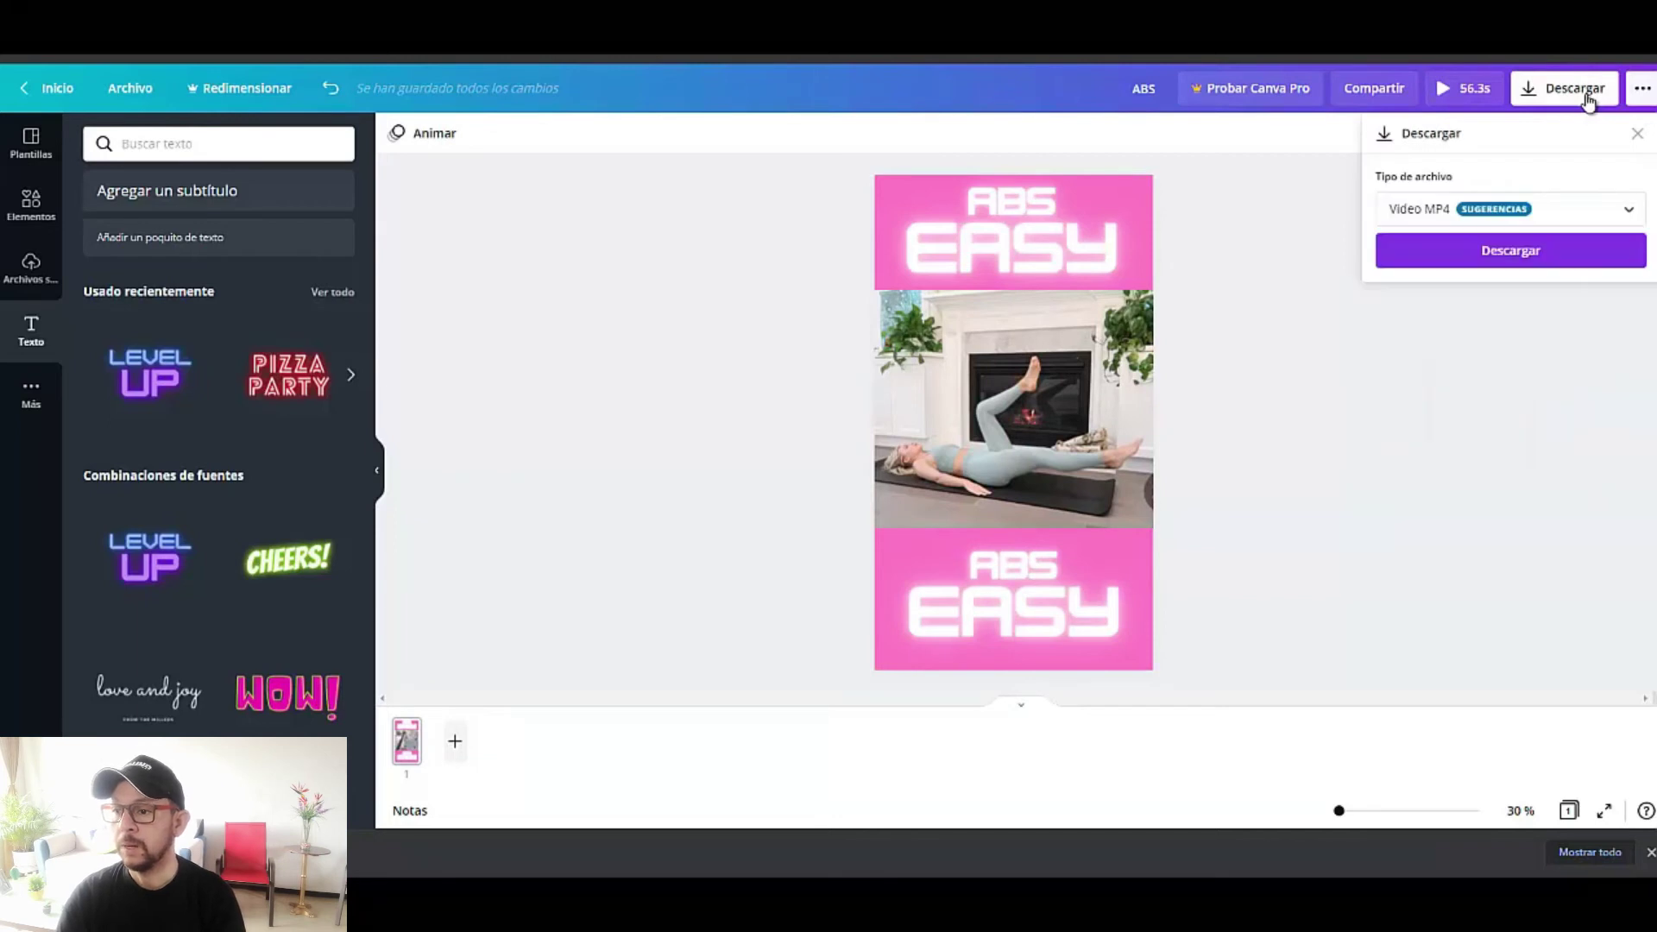
pyautogui.click(1502, 254)
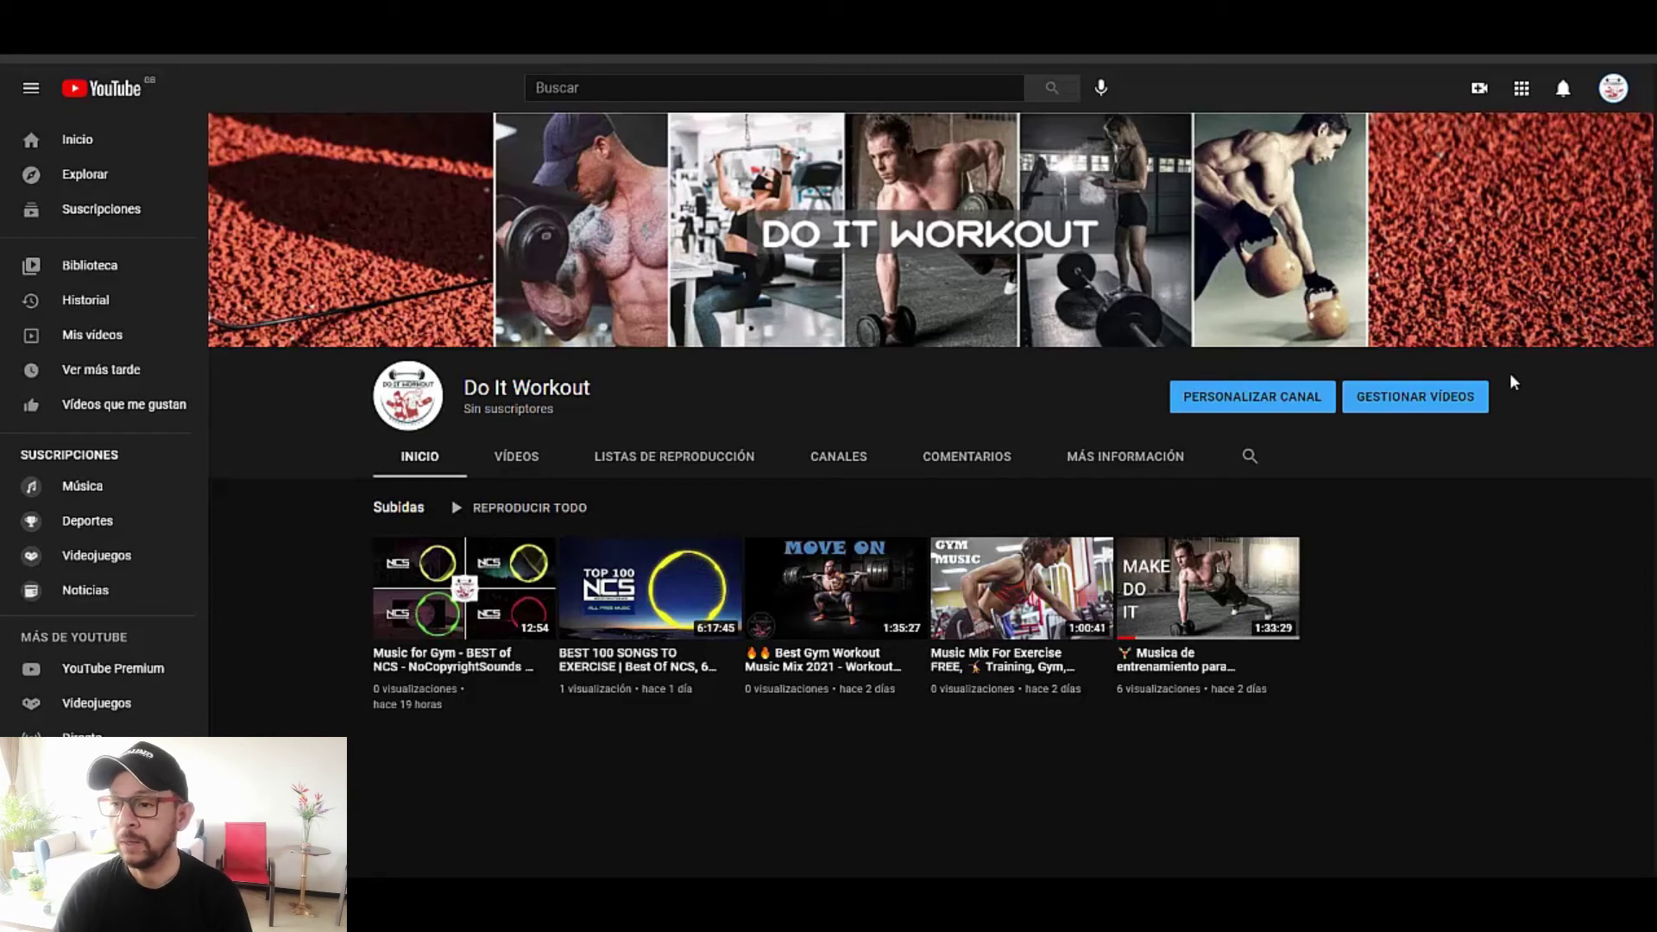
# - Switch to the Do It Workout channel on YouTube and upload the ABS MP4 file from the Downloads folder as a new video
pyautogui.click(1472, 96)
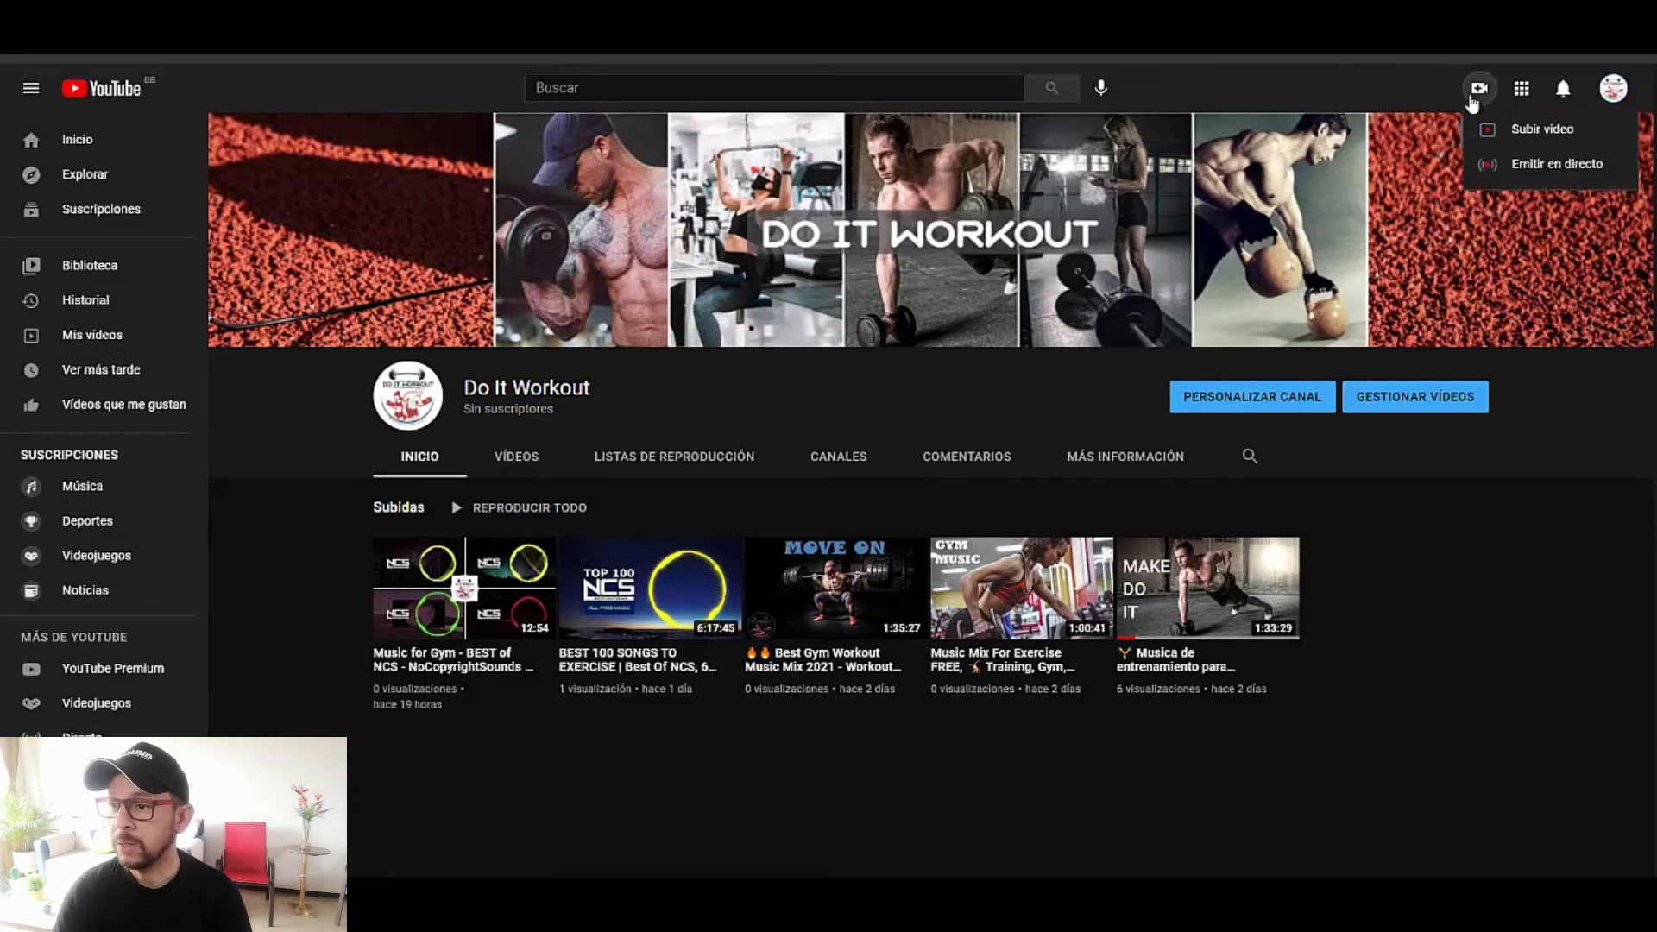
pyautogui.click(1519, 128)
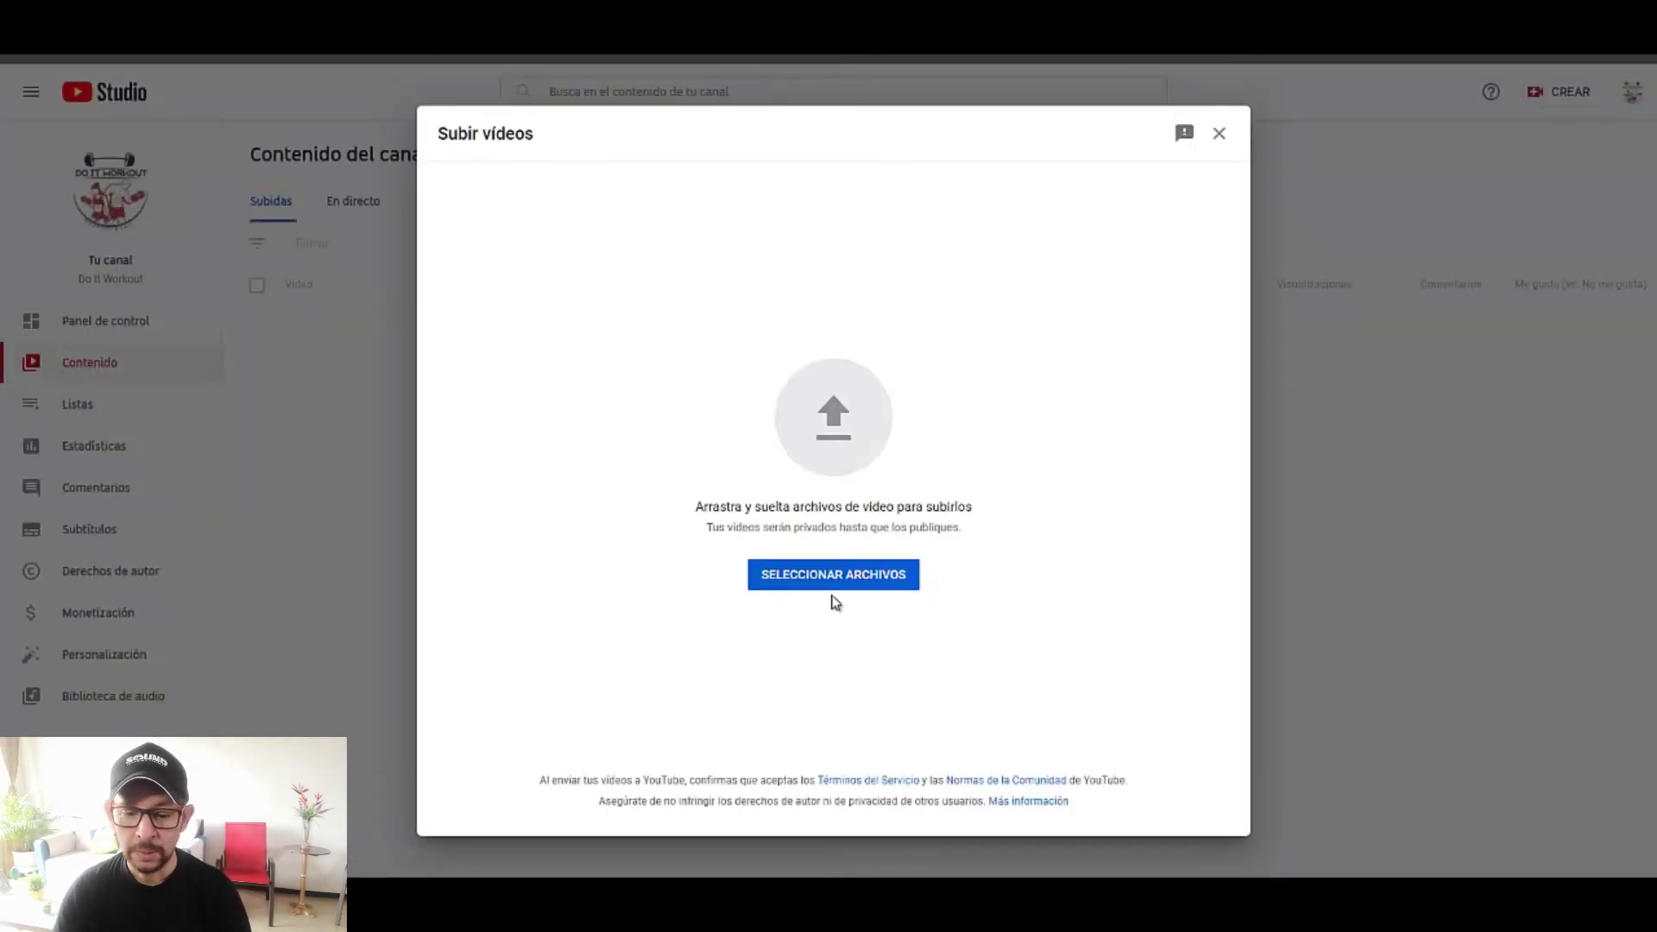
pyautogui.click(859, 578)
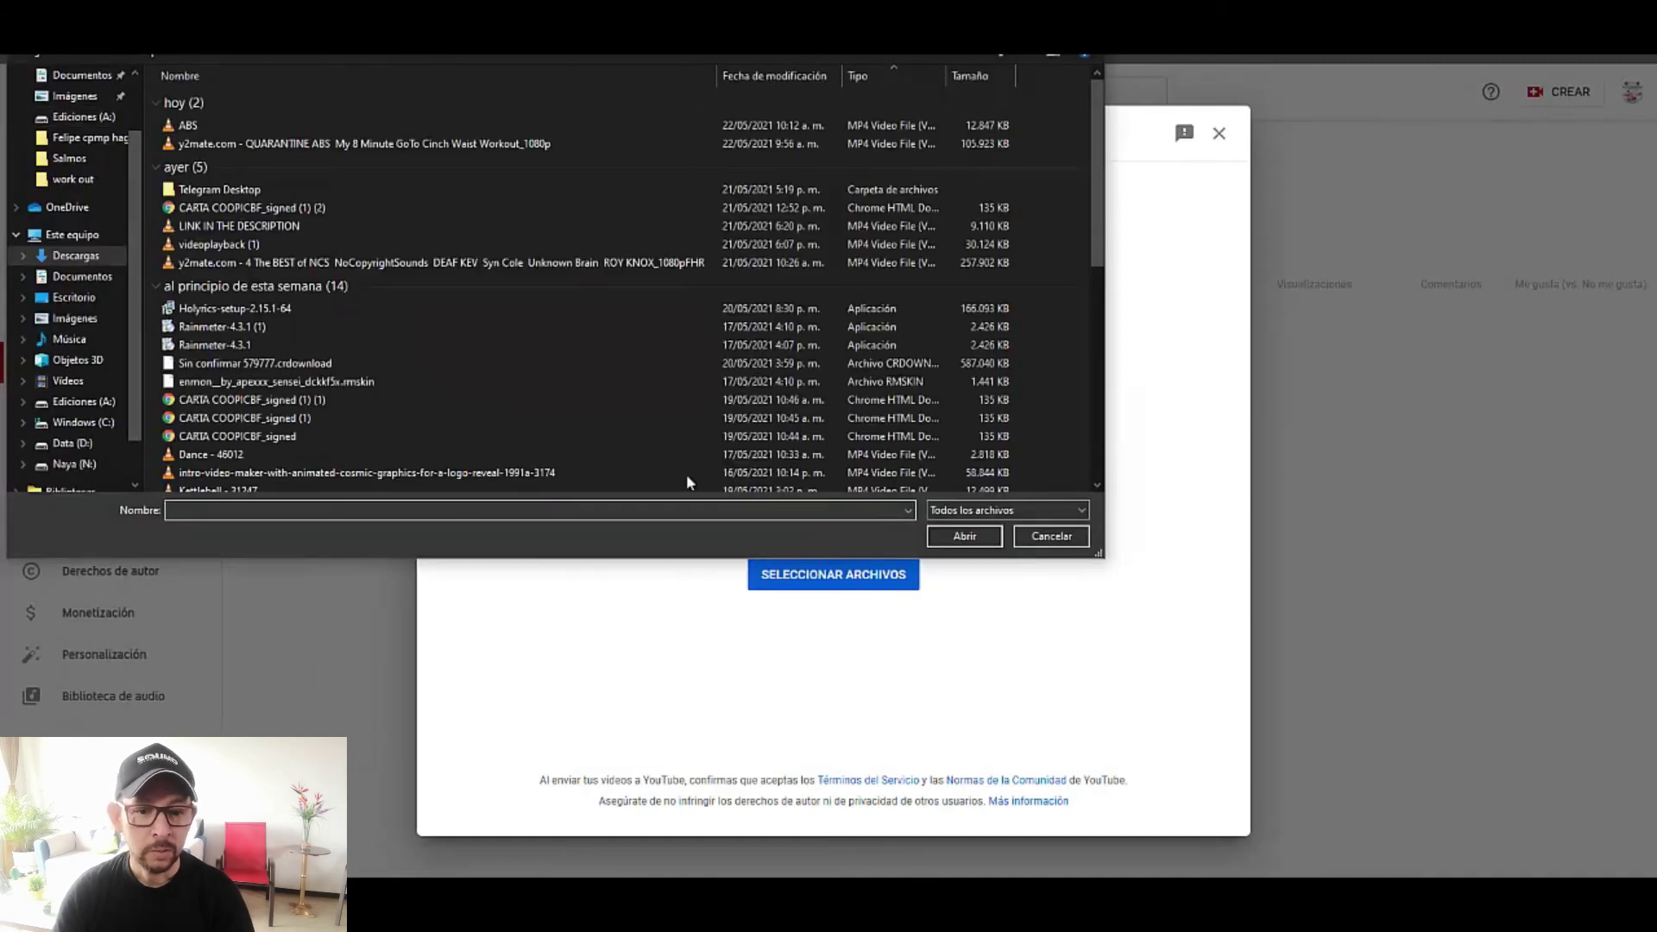
pyautogui.scroll(-3, 540, 371)
pyautogui.scroll(3, 537, 372)
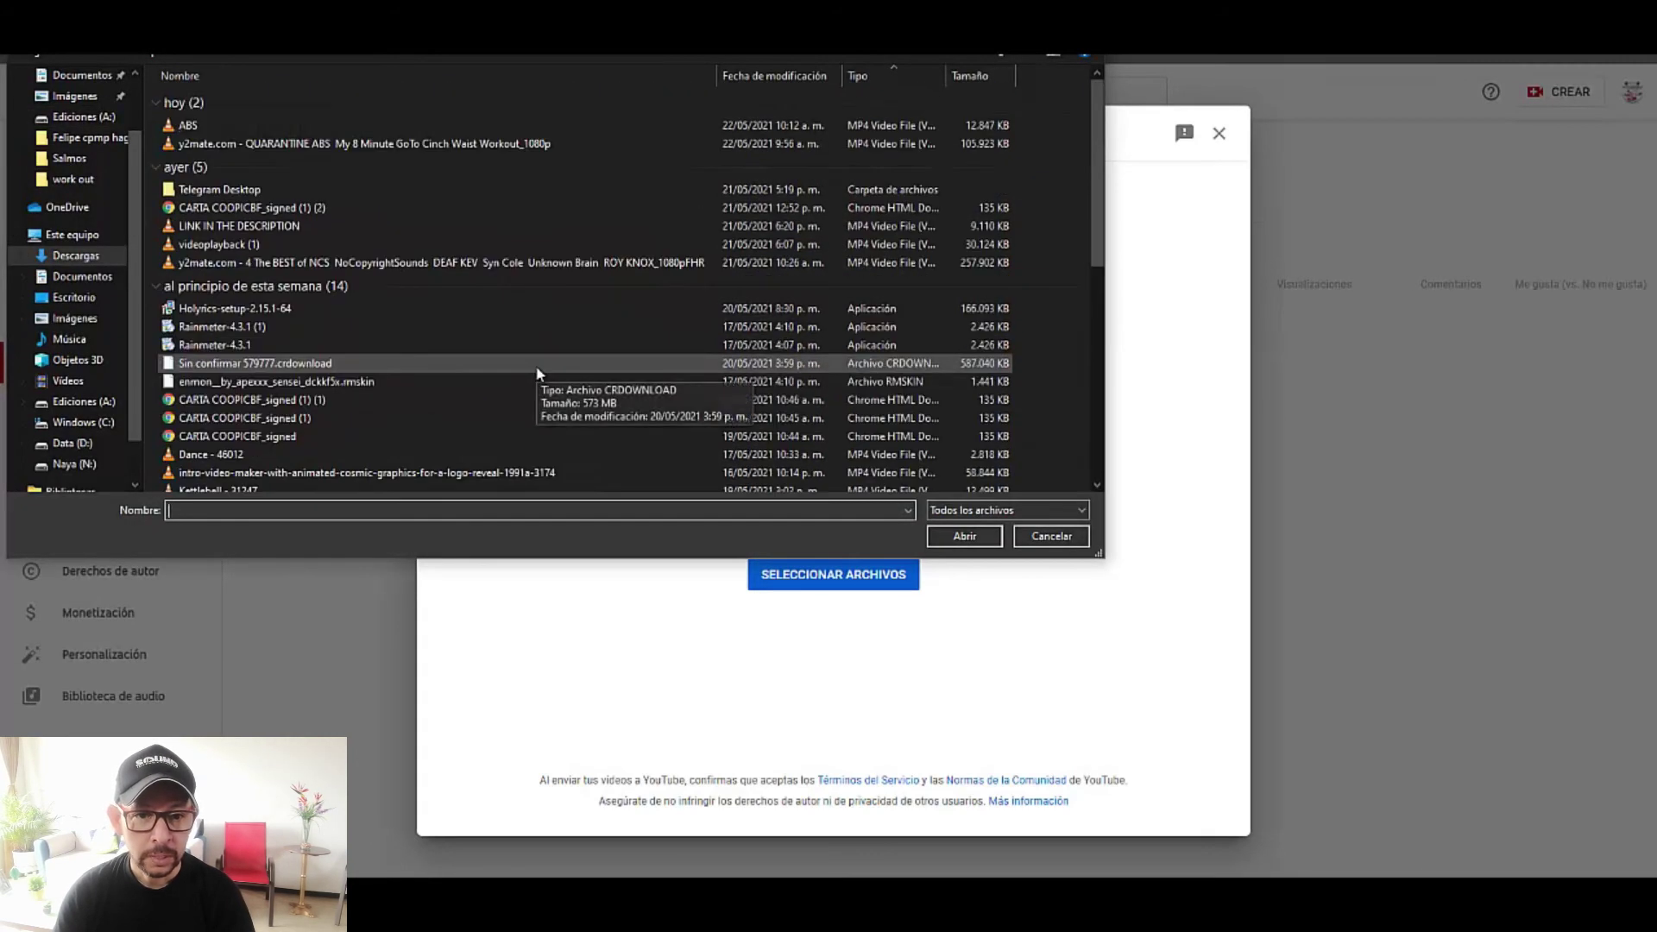
pyautogui.doubleClick(247, 123)
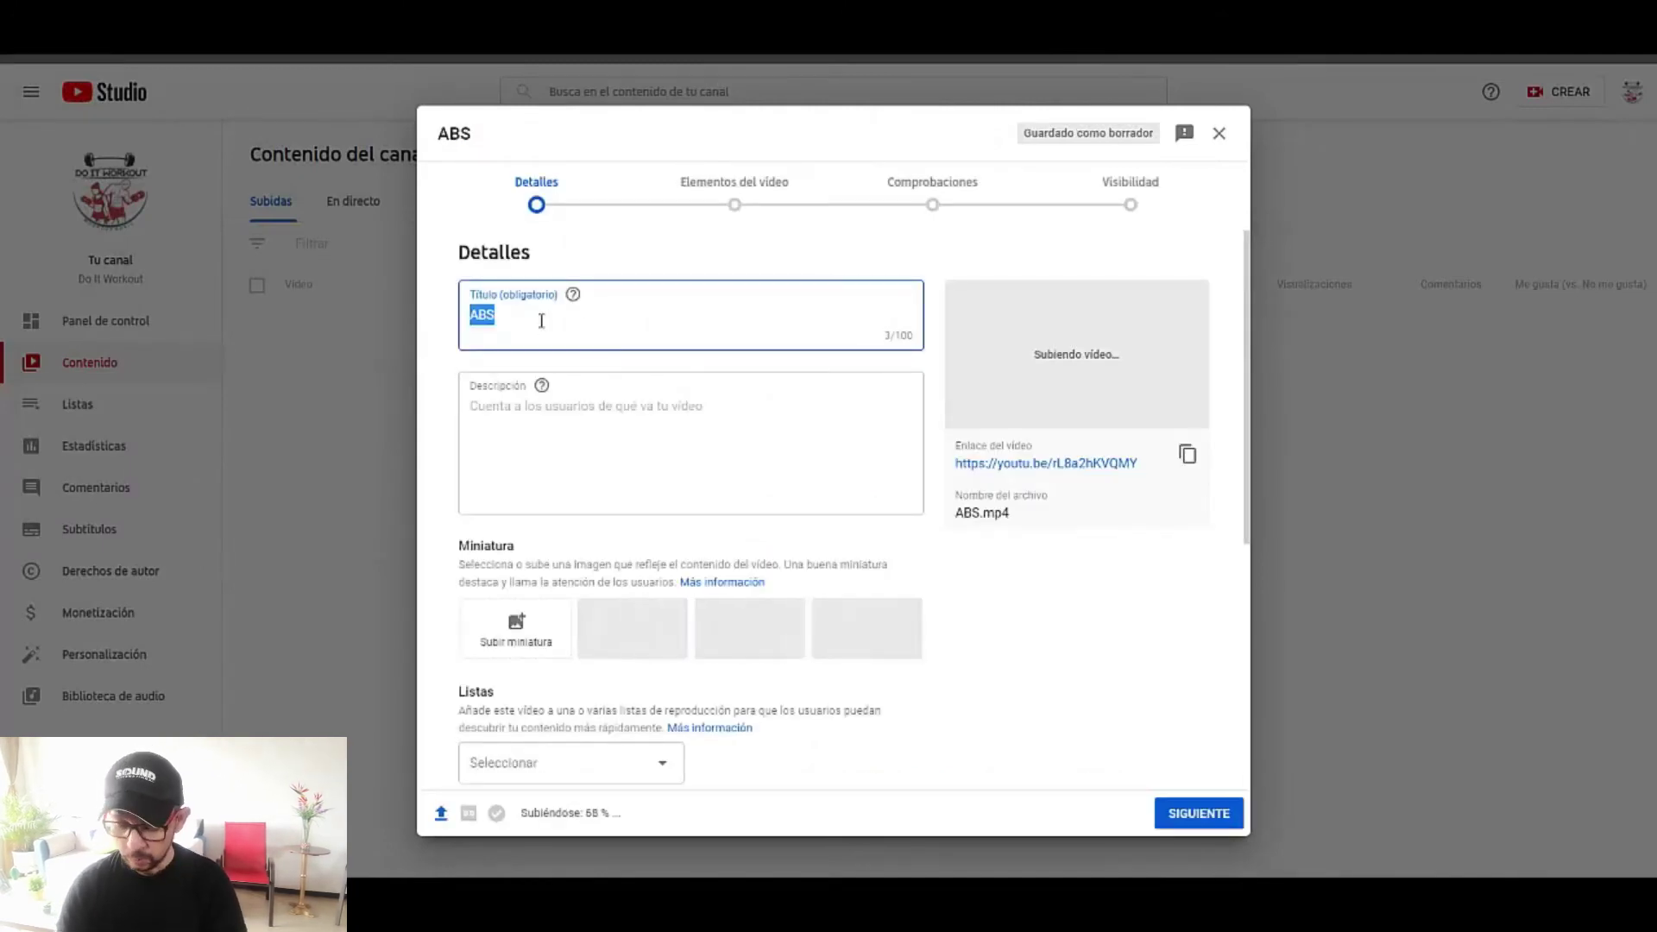
# - Set the video's title to "Make ABS - #Shorts"
pyautogui.press('Home')
pyautogui.write('Make')
pyautogui.press('End')
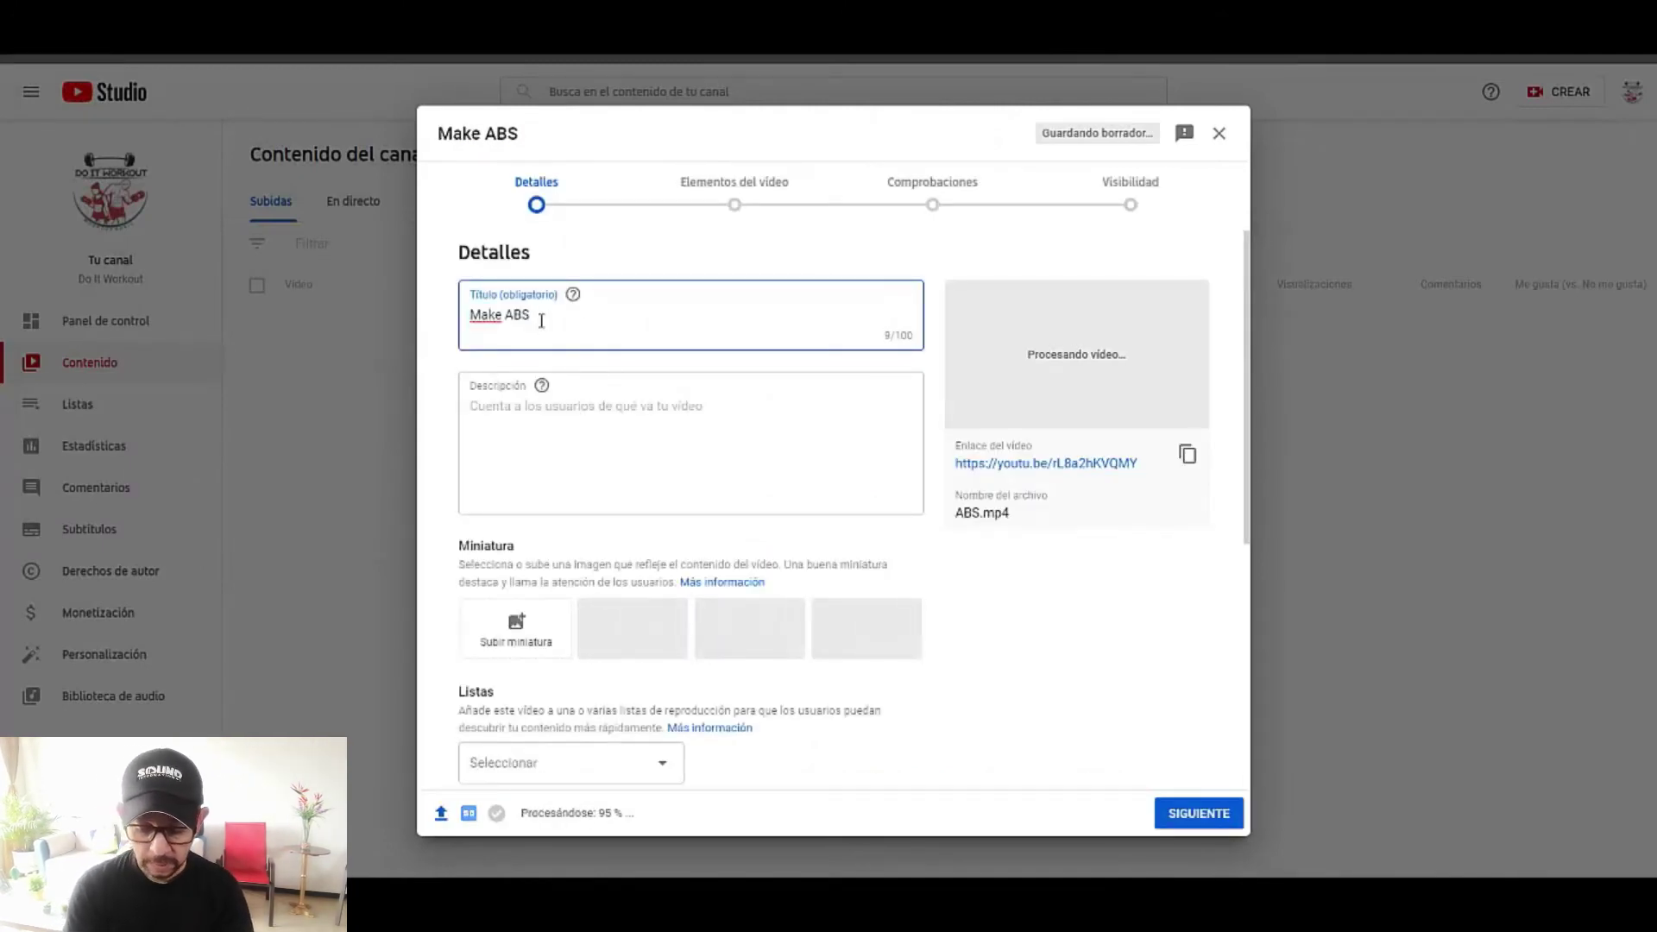
pyautogui.write('- #')
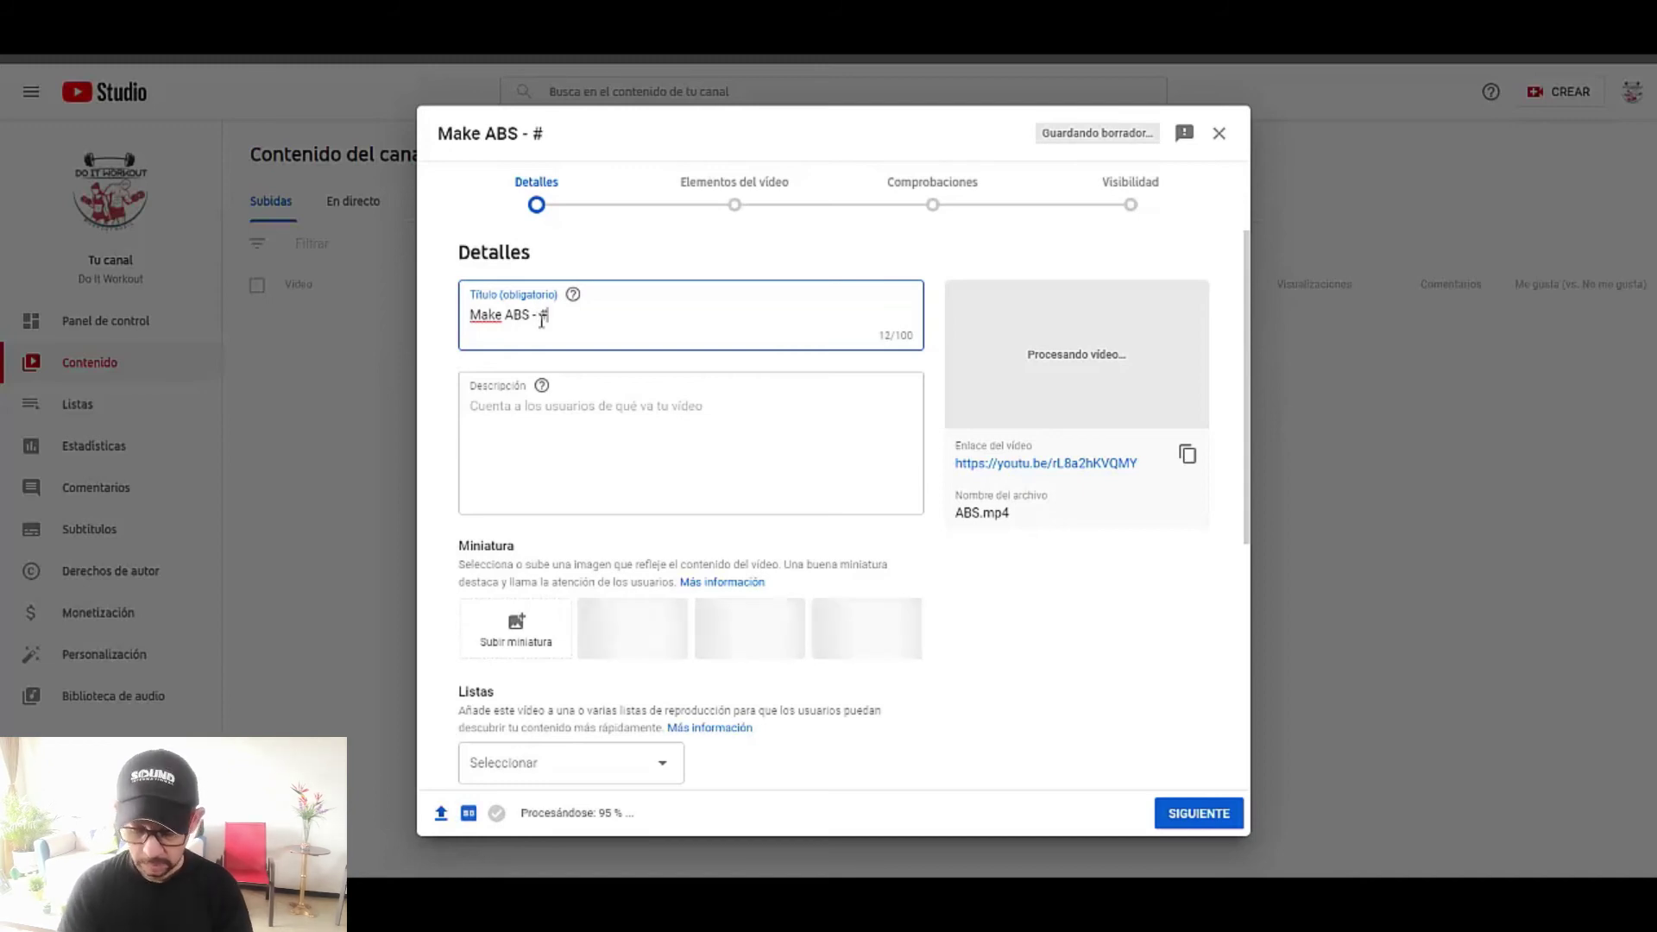
pyautogui.write('Shorts')
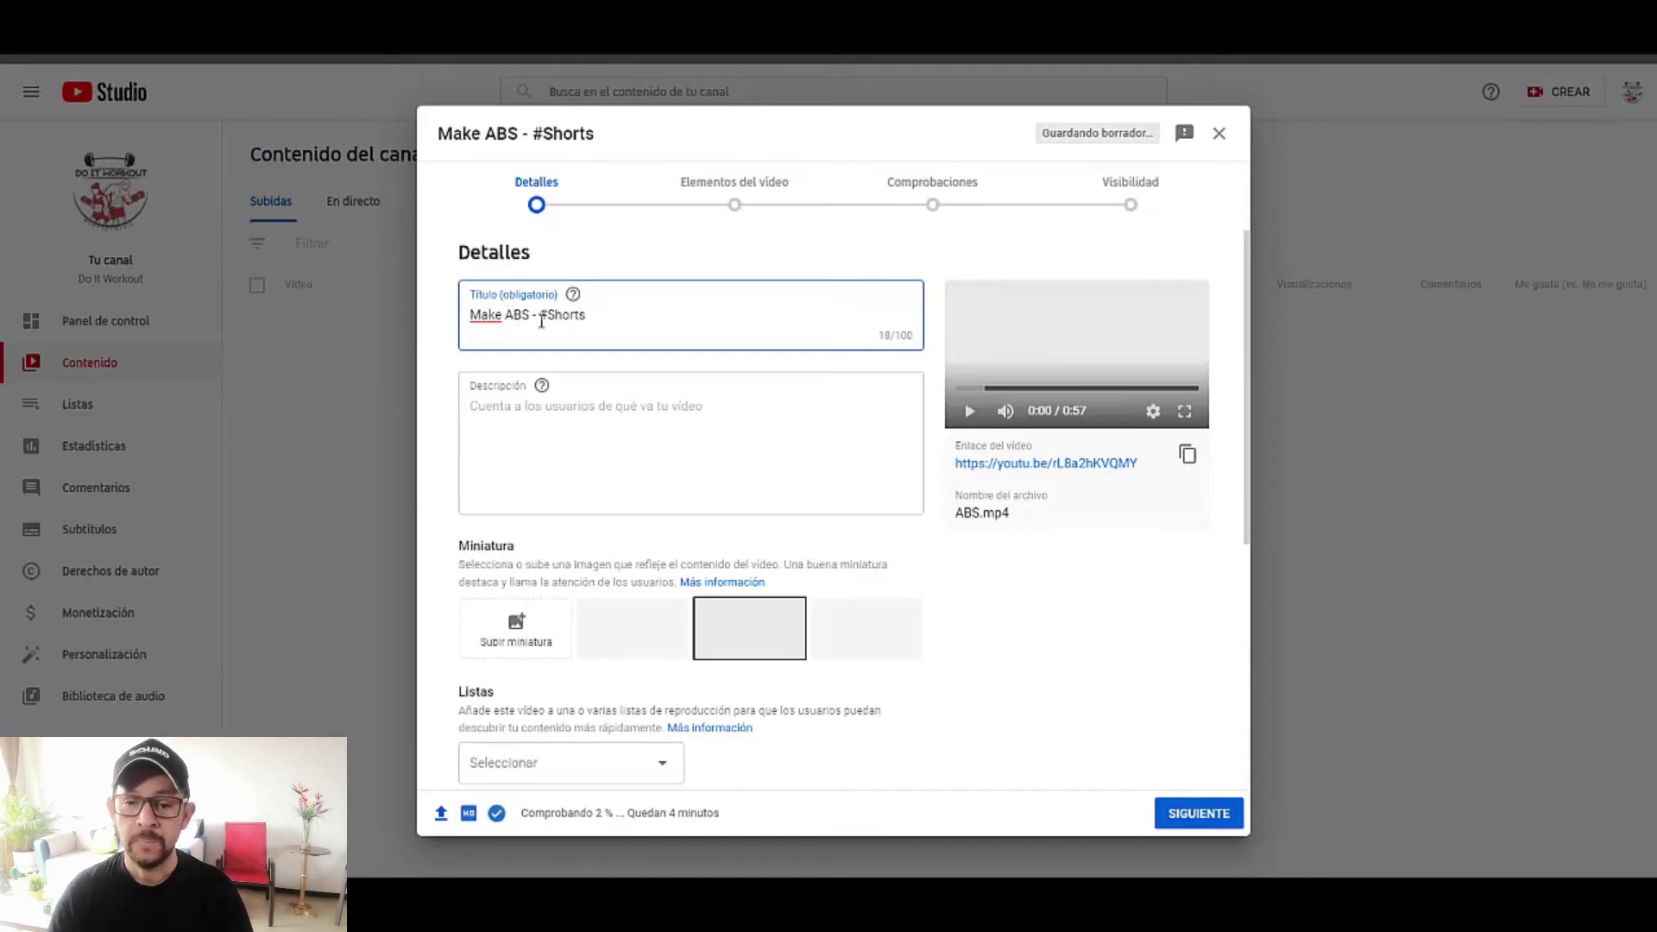
# - Copy the full video title into the description
pyautogui.moveTo(592, 314); pyautogui.dragTo(489, 315)
pyautogui.hotkey('ctrl', 'c')
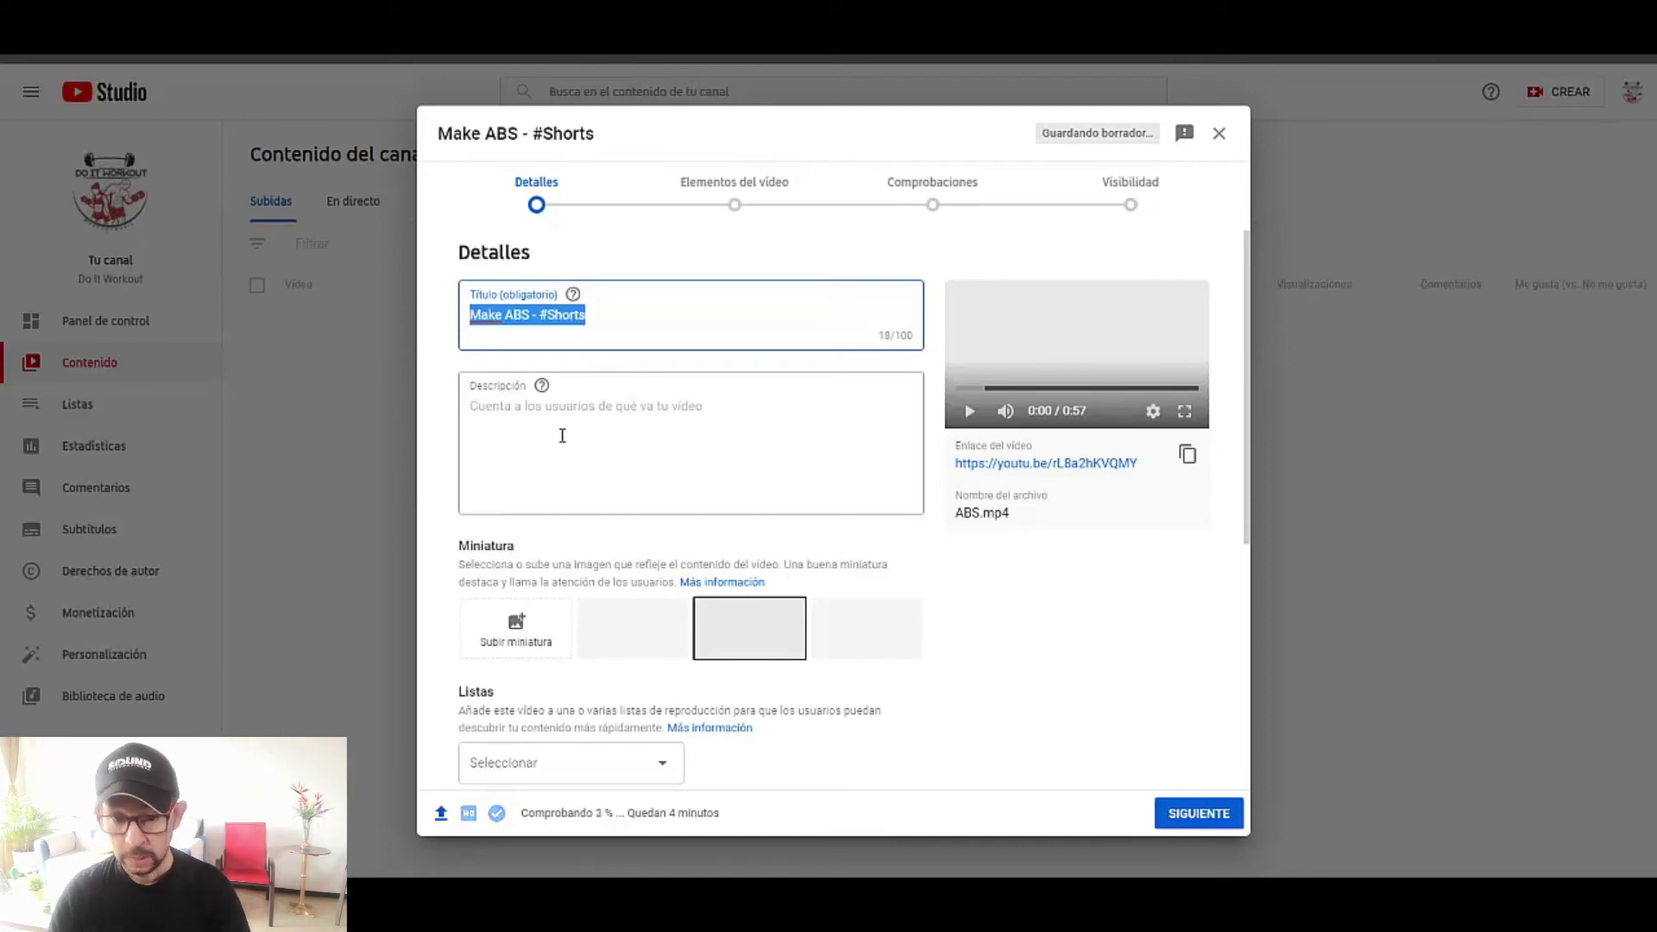
pyautogui.click(562, 434)
pyautogui.hotkey('ctrl', 'v')
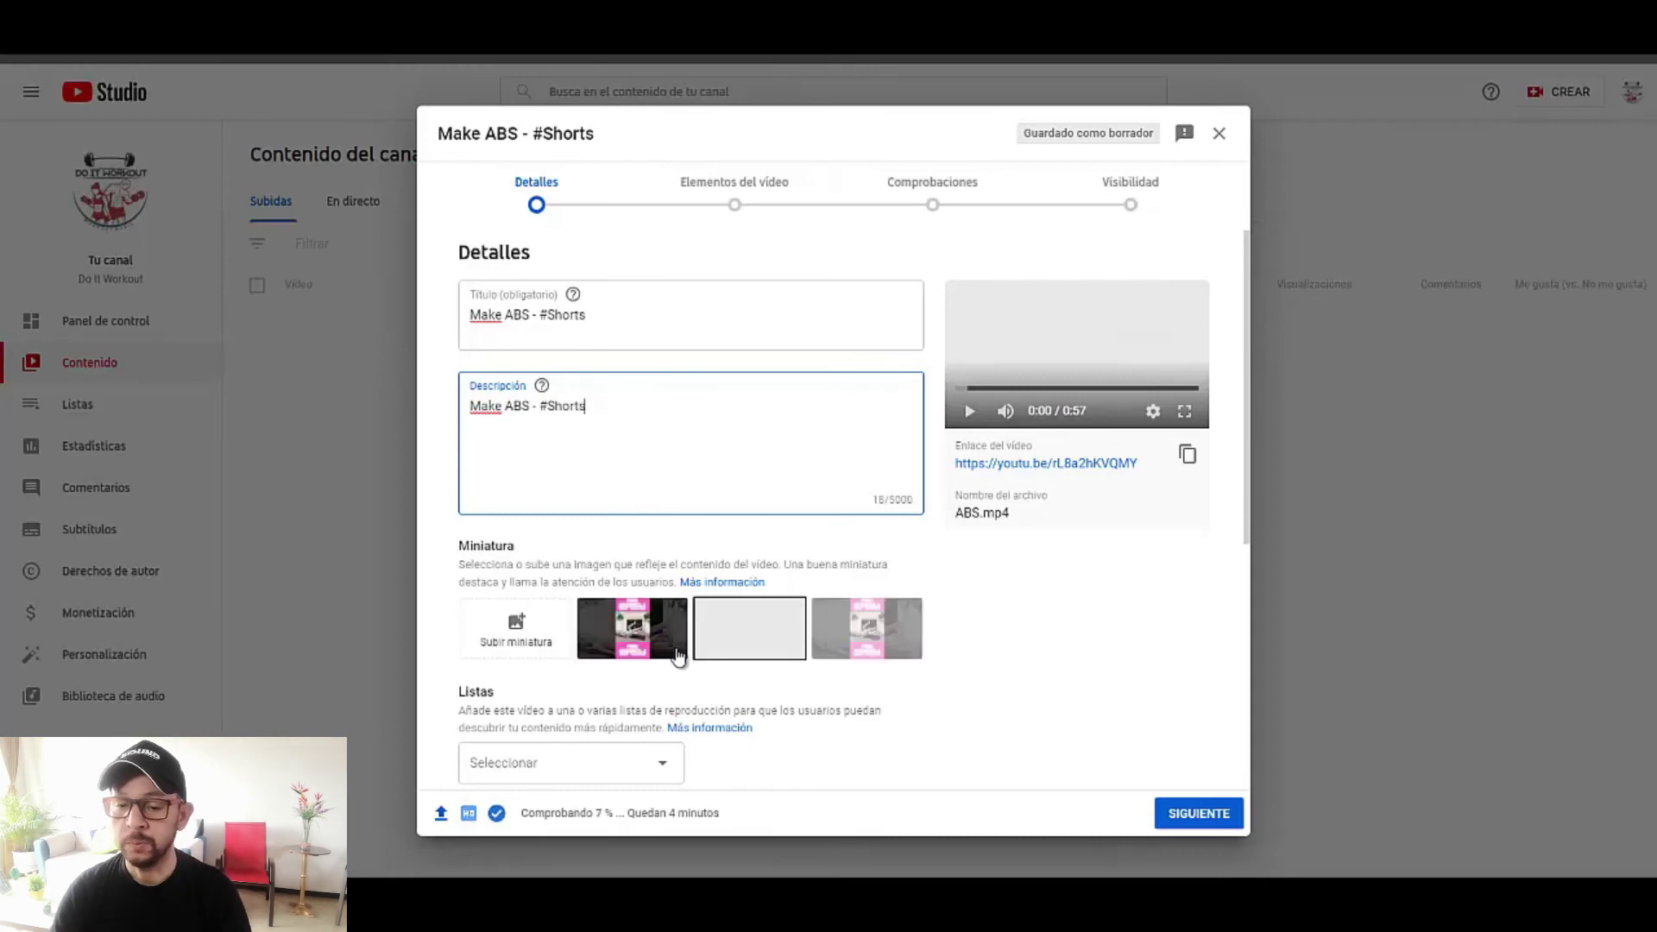
# - Use the middle suggested thumbnail and mark the video as not made for kids
pyautogui.click(740, 674)
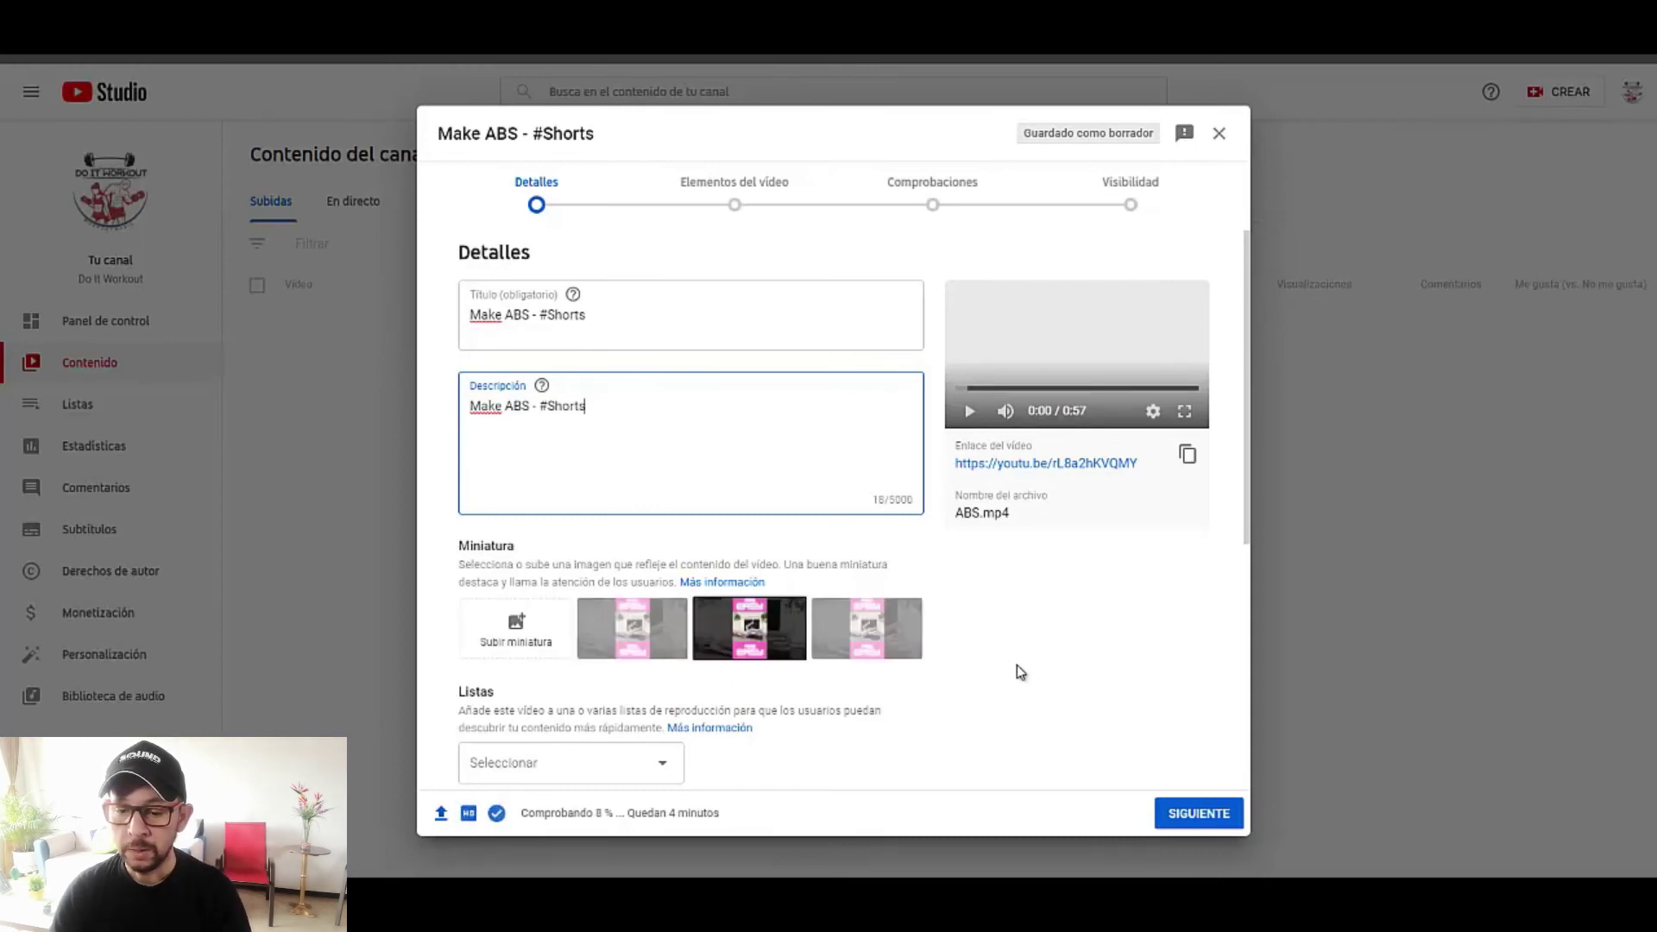
pyautogui.click(1176, 815)
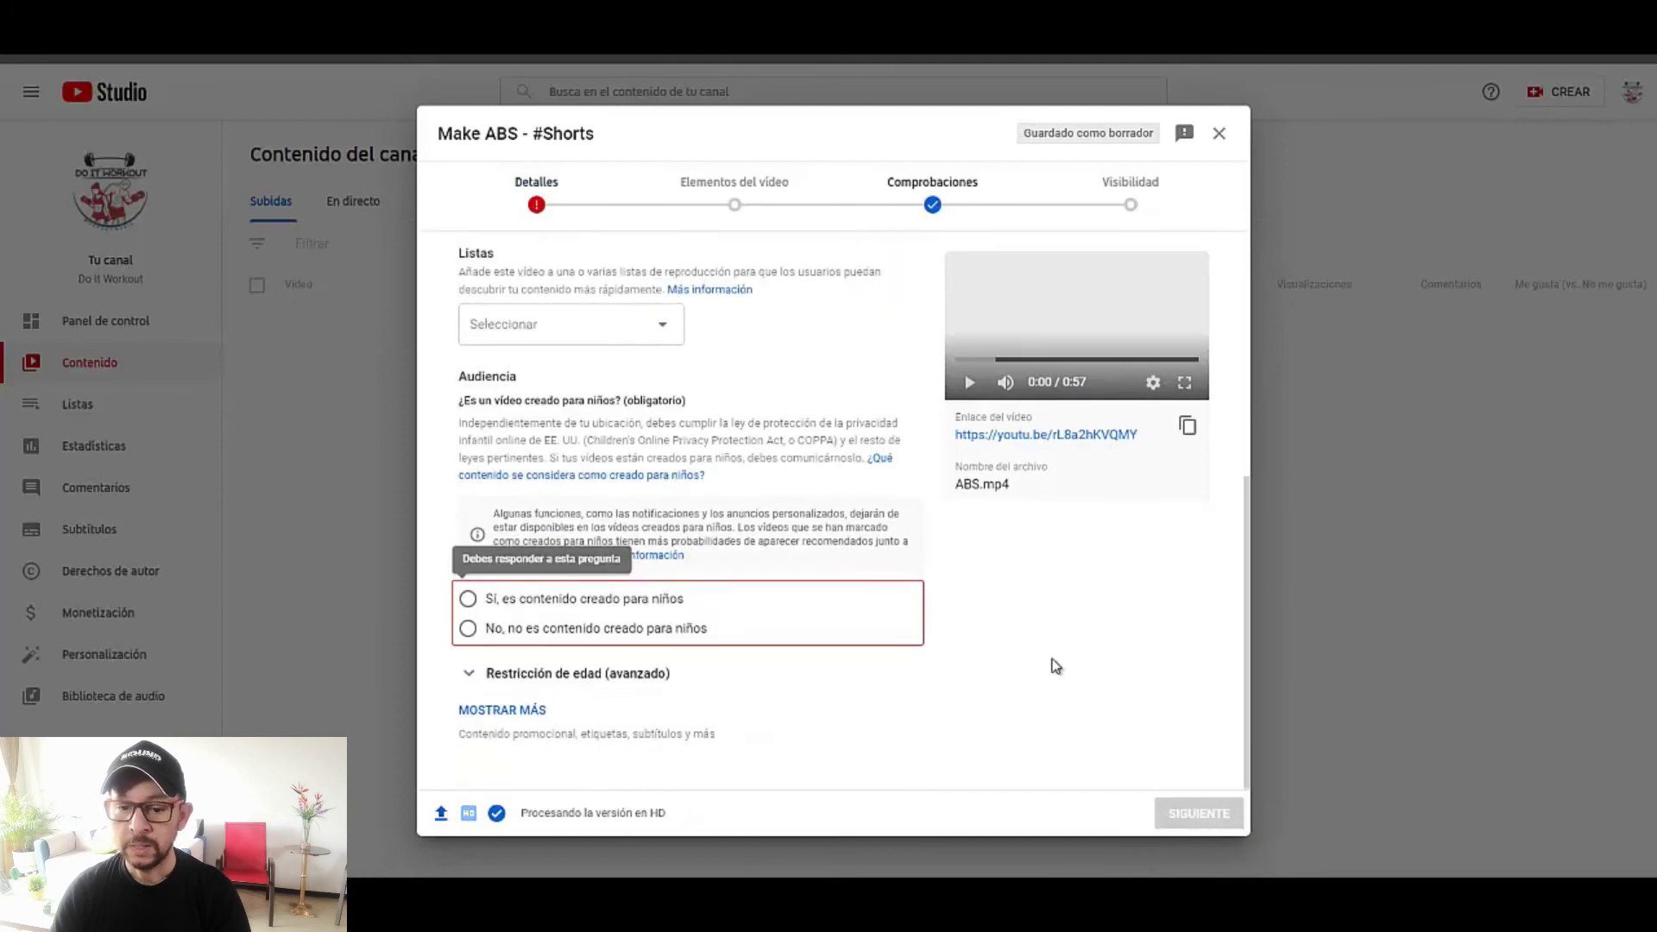
pyautogui.click(584, 643)
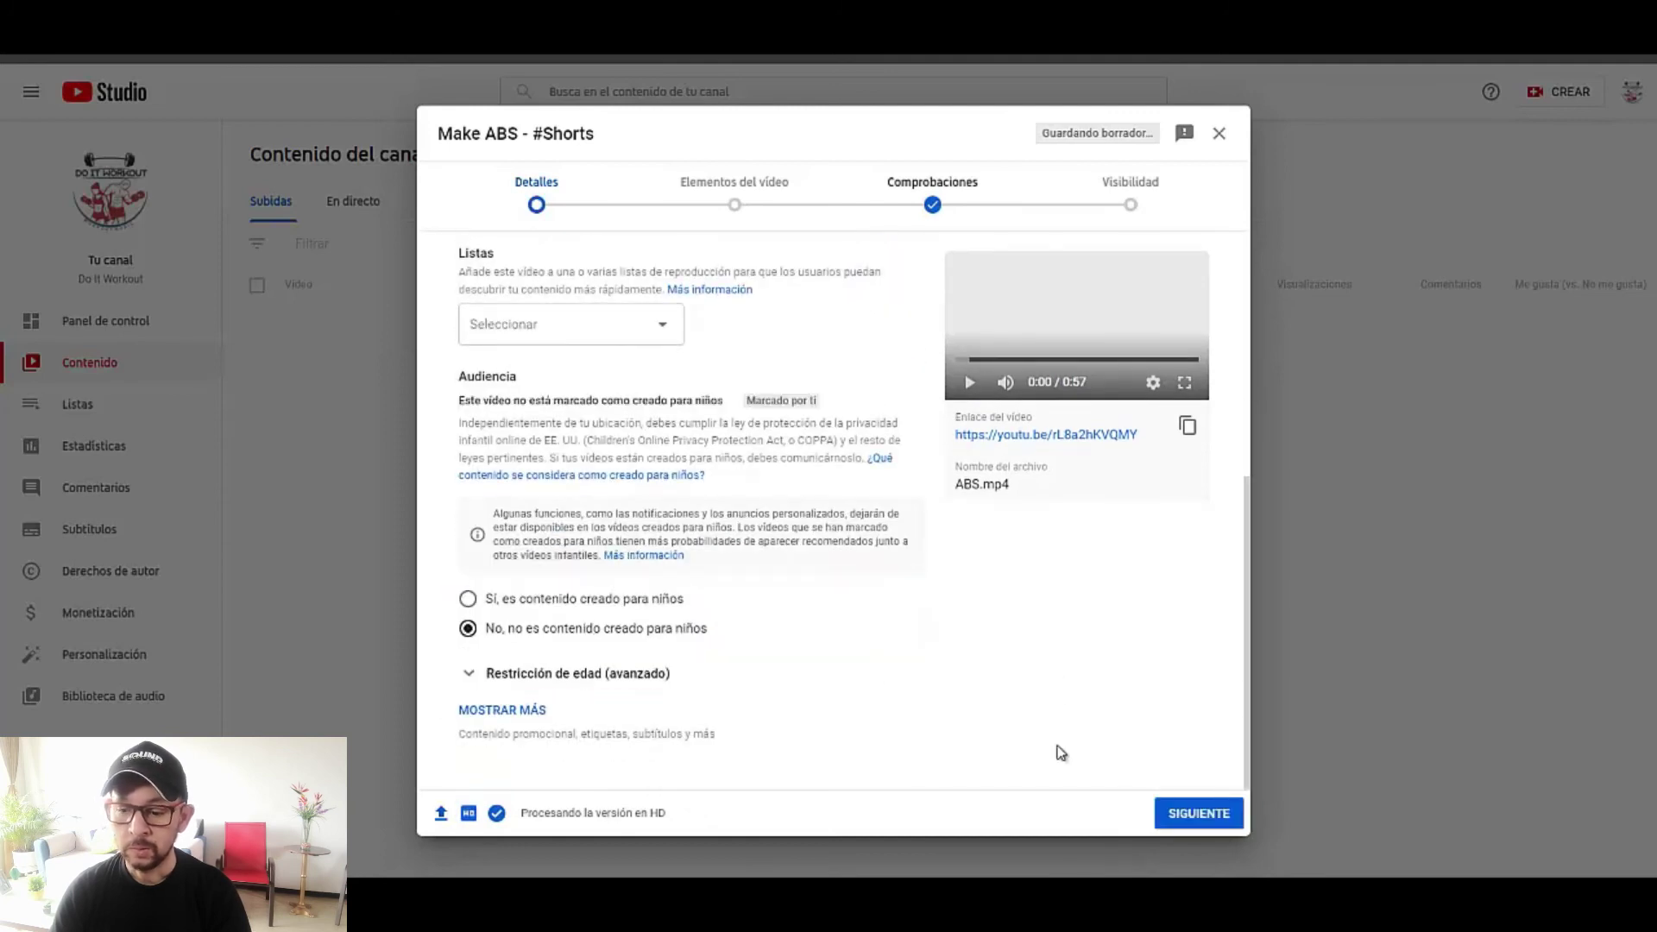
# - Skip the optional video elements and review the copyright check
pyautogui.click(1180, 821)
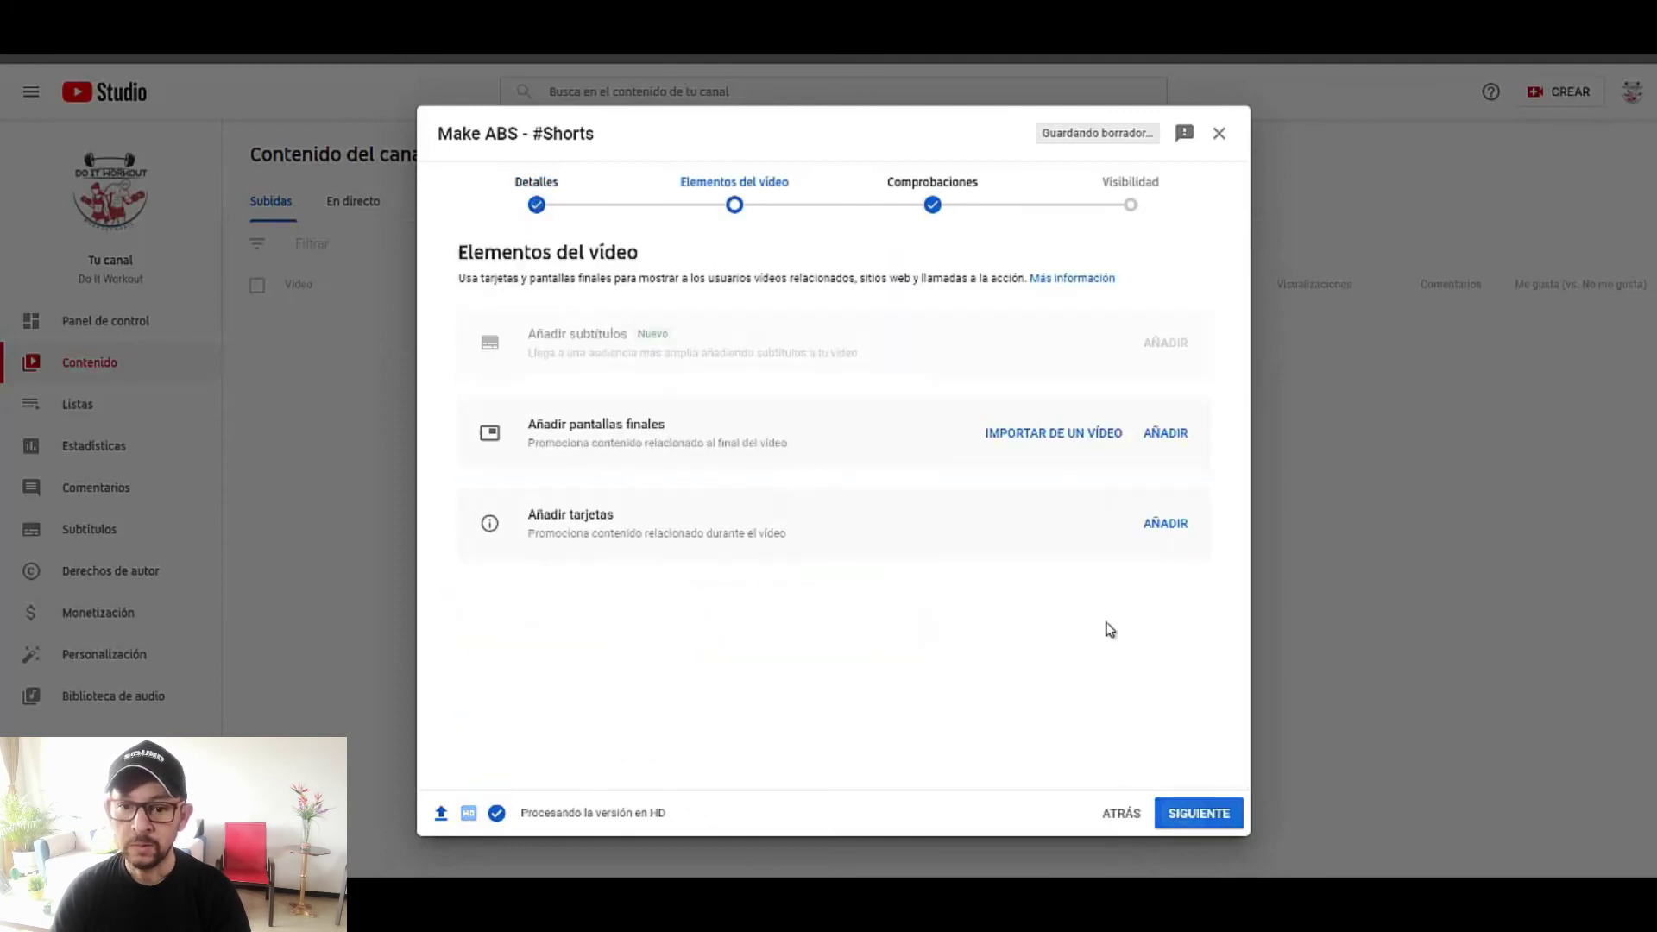
pyautogui.click(1194, 804)
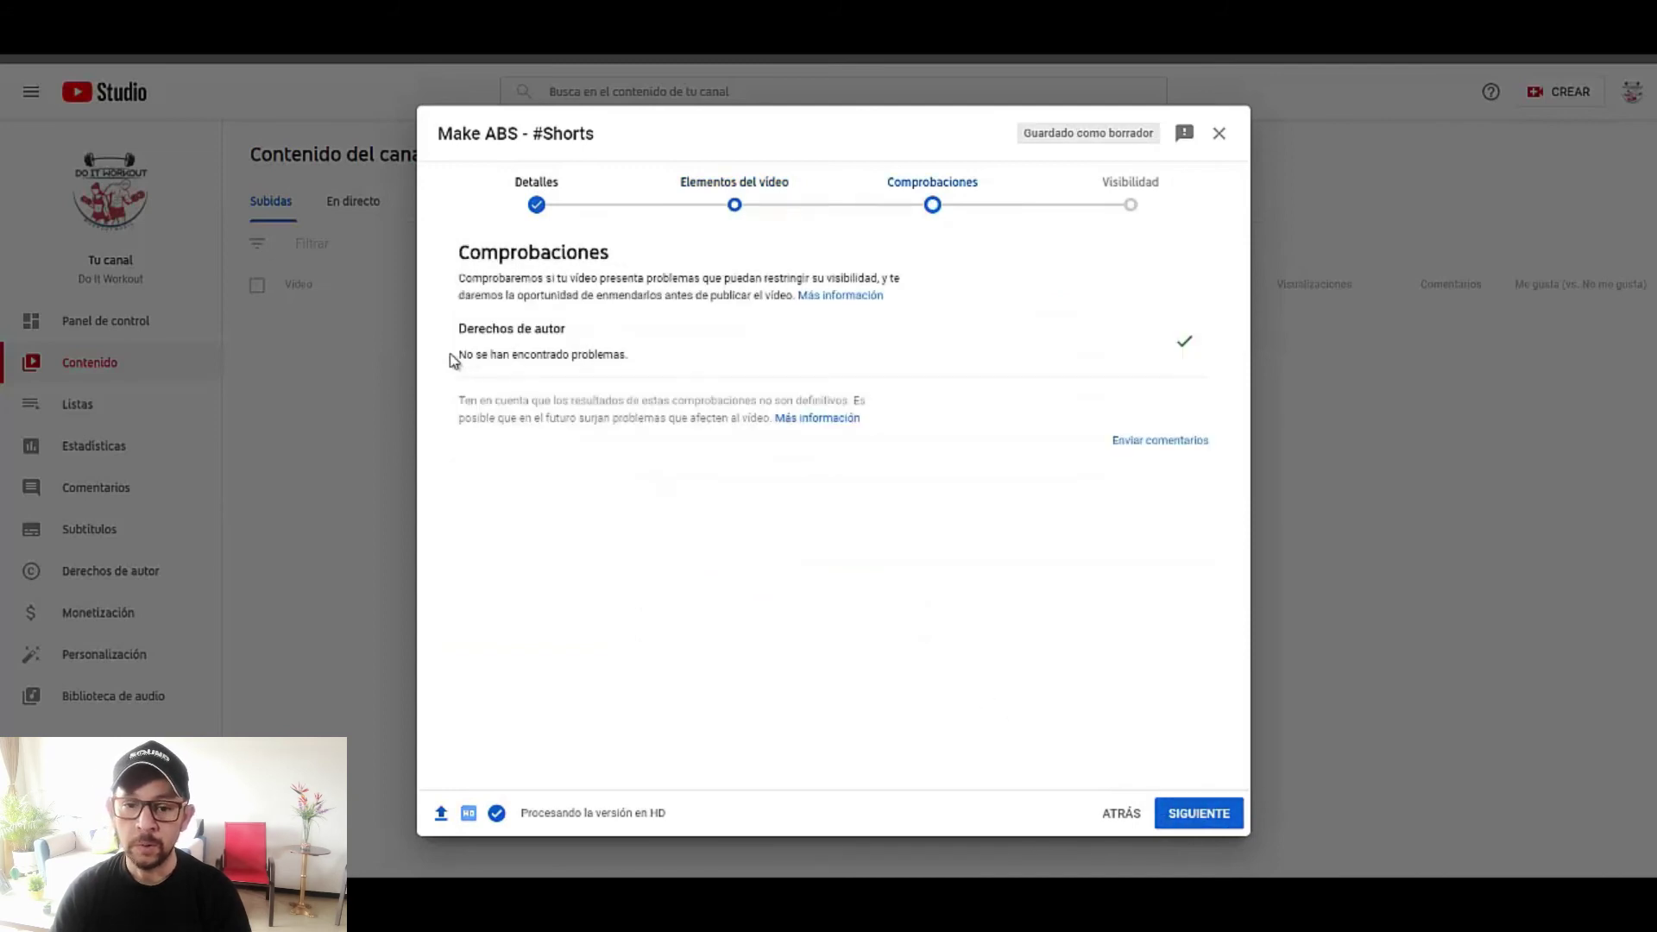
pyautogui.moveTo(453, 360); pyautogui.dragTo(629, 356)
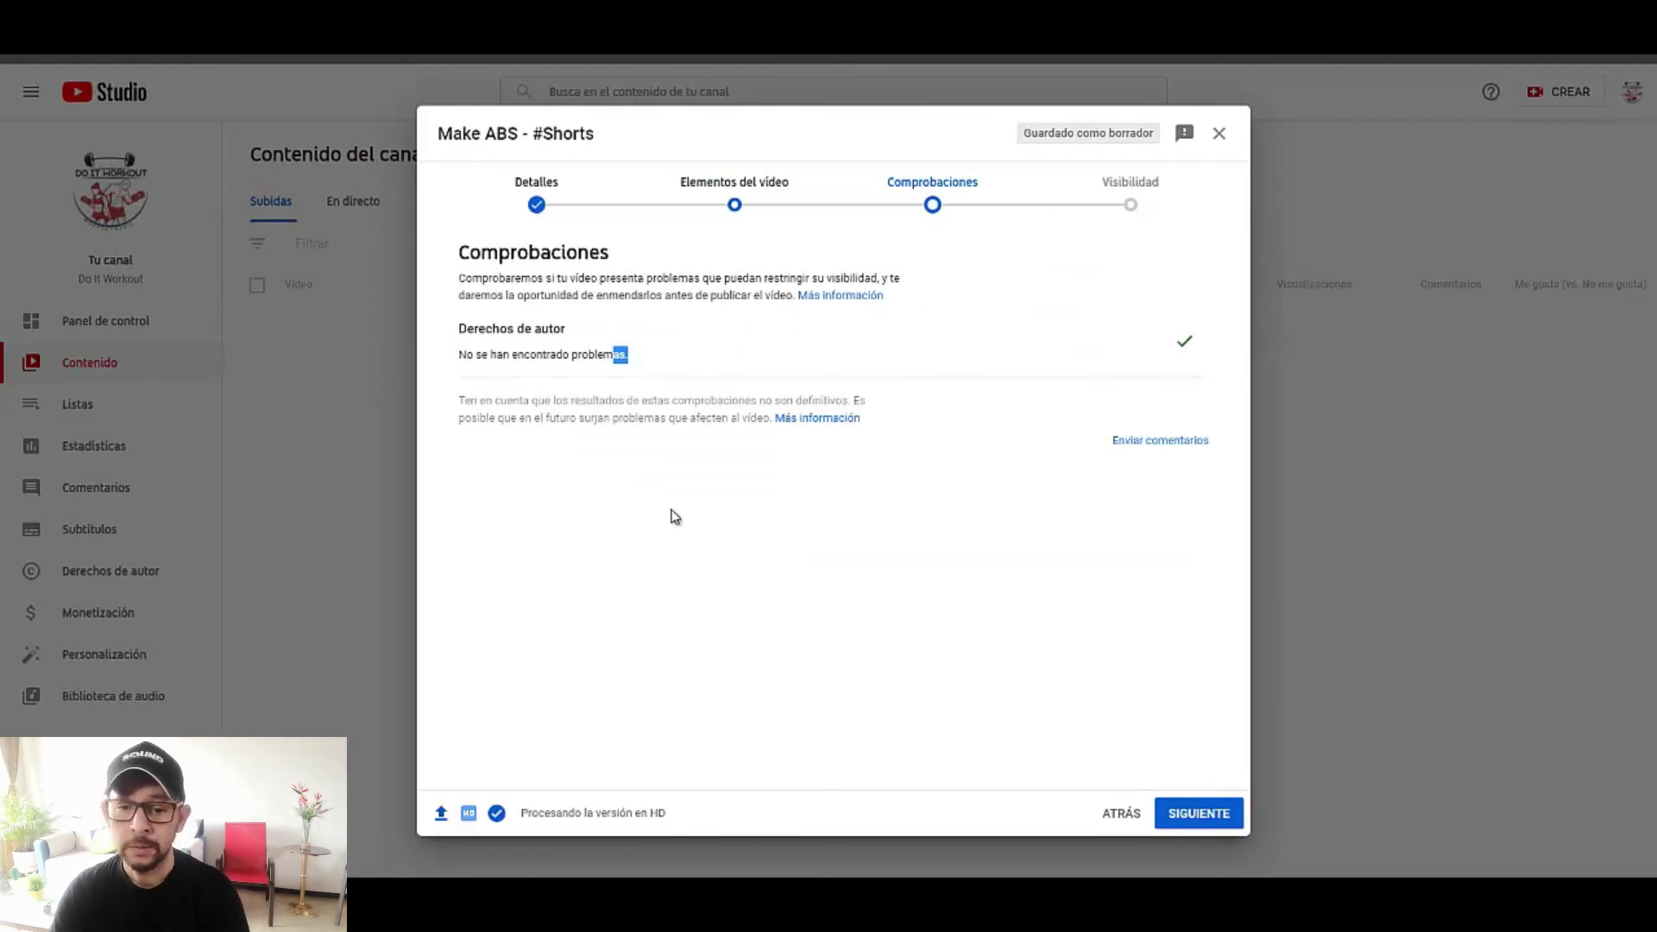
# - Publish the video with public visibility and dismiss the link-sharing dialog
pyautogui.click(1202, 816)
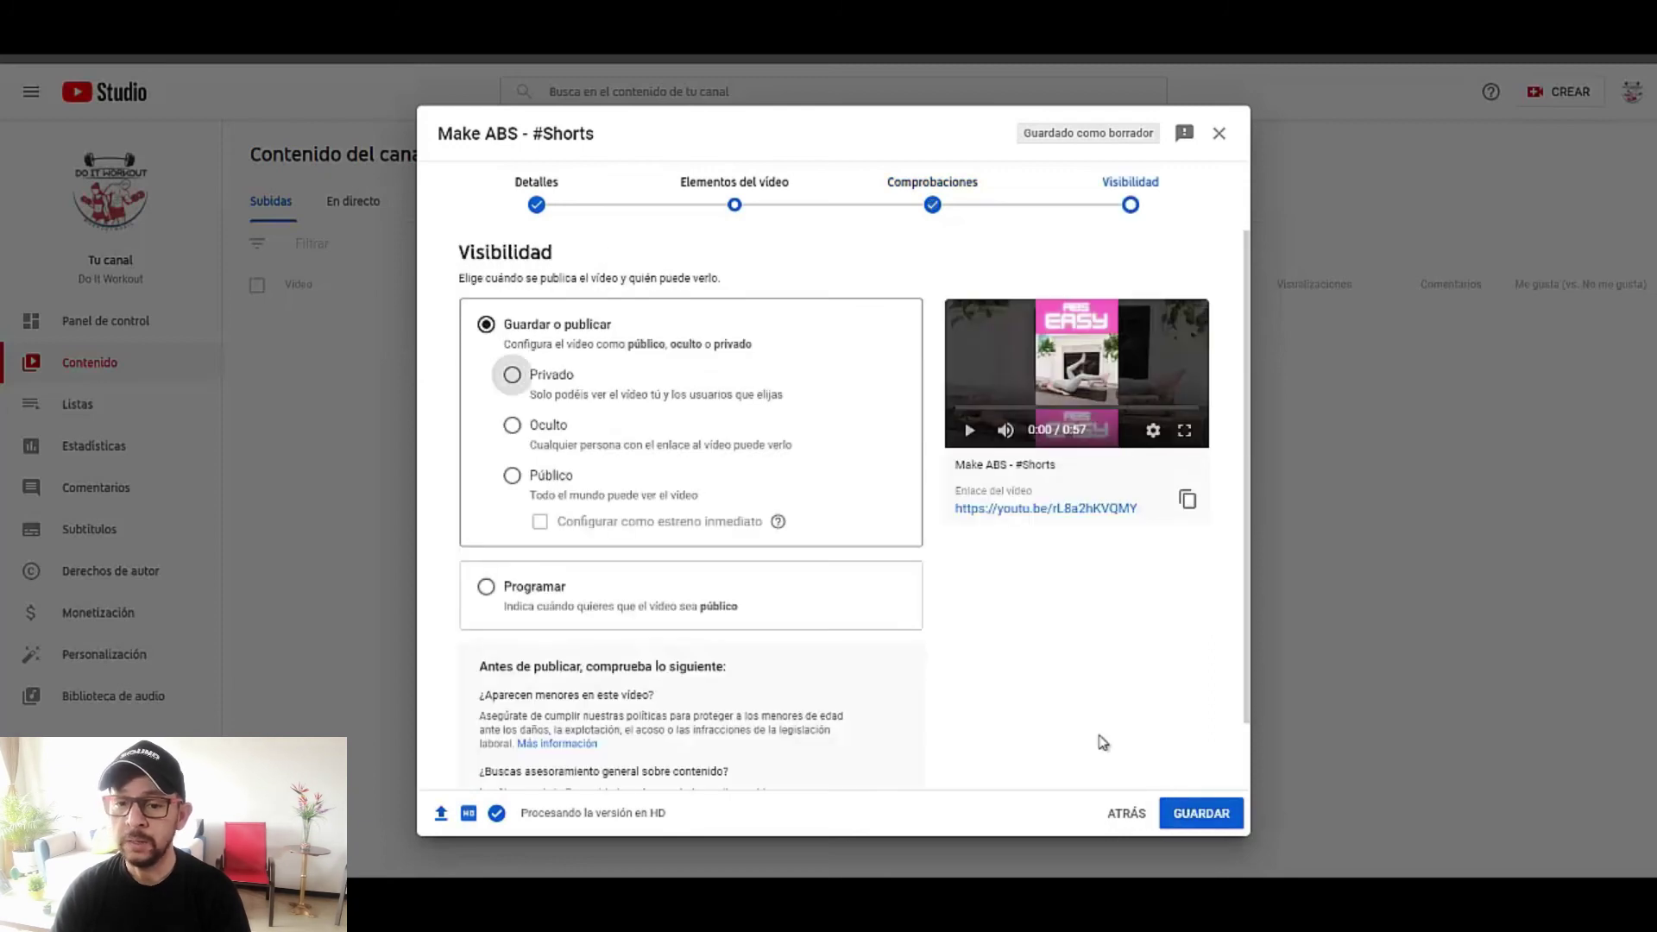
pyautogui.click(553, 475)
pyautogui.click(1202, 816)
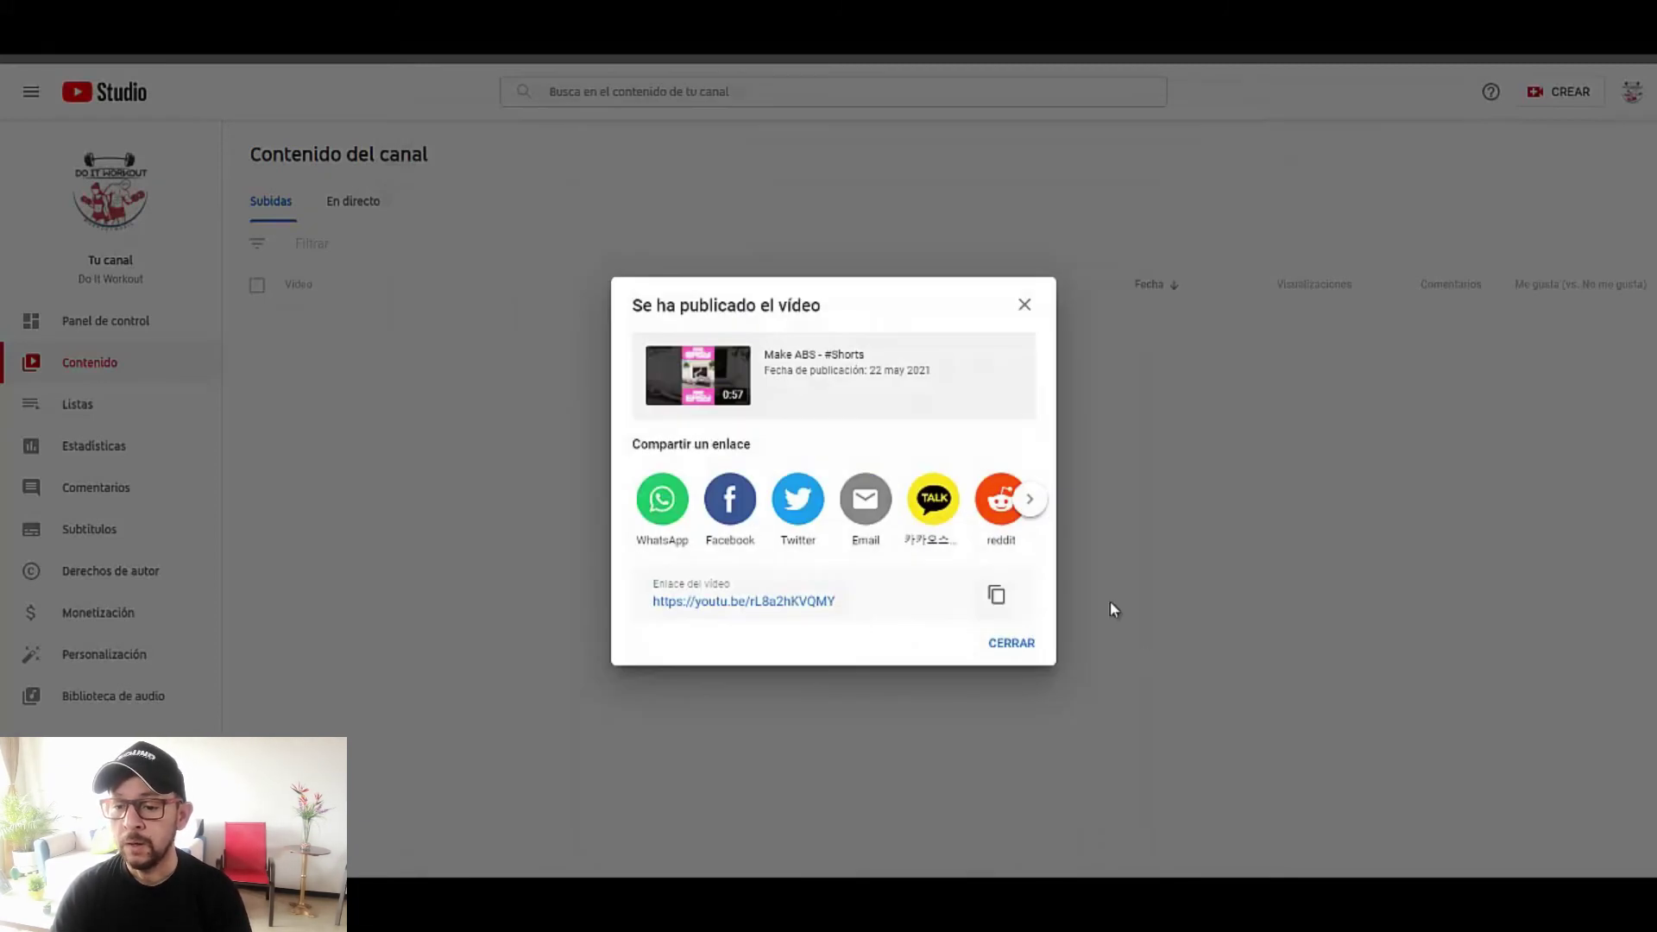
pyautogui.click(995, 648)
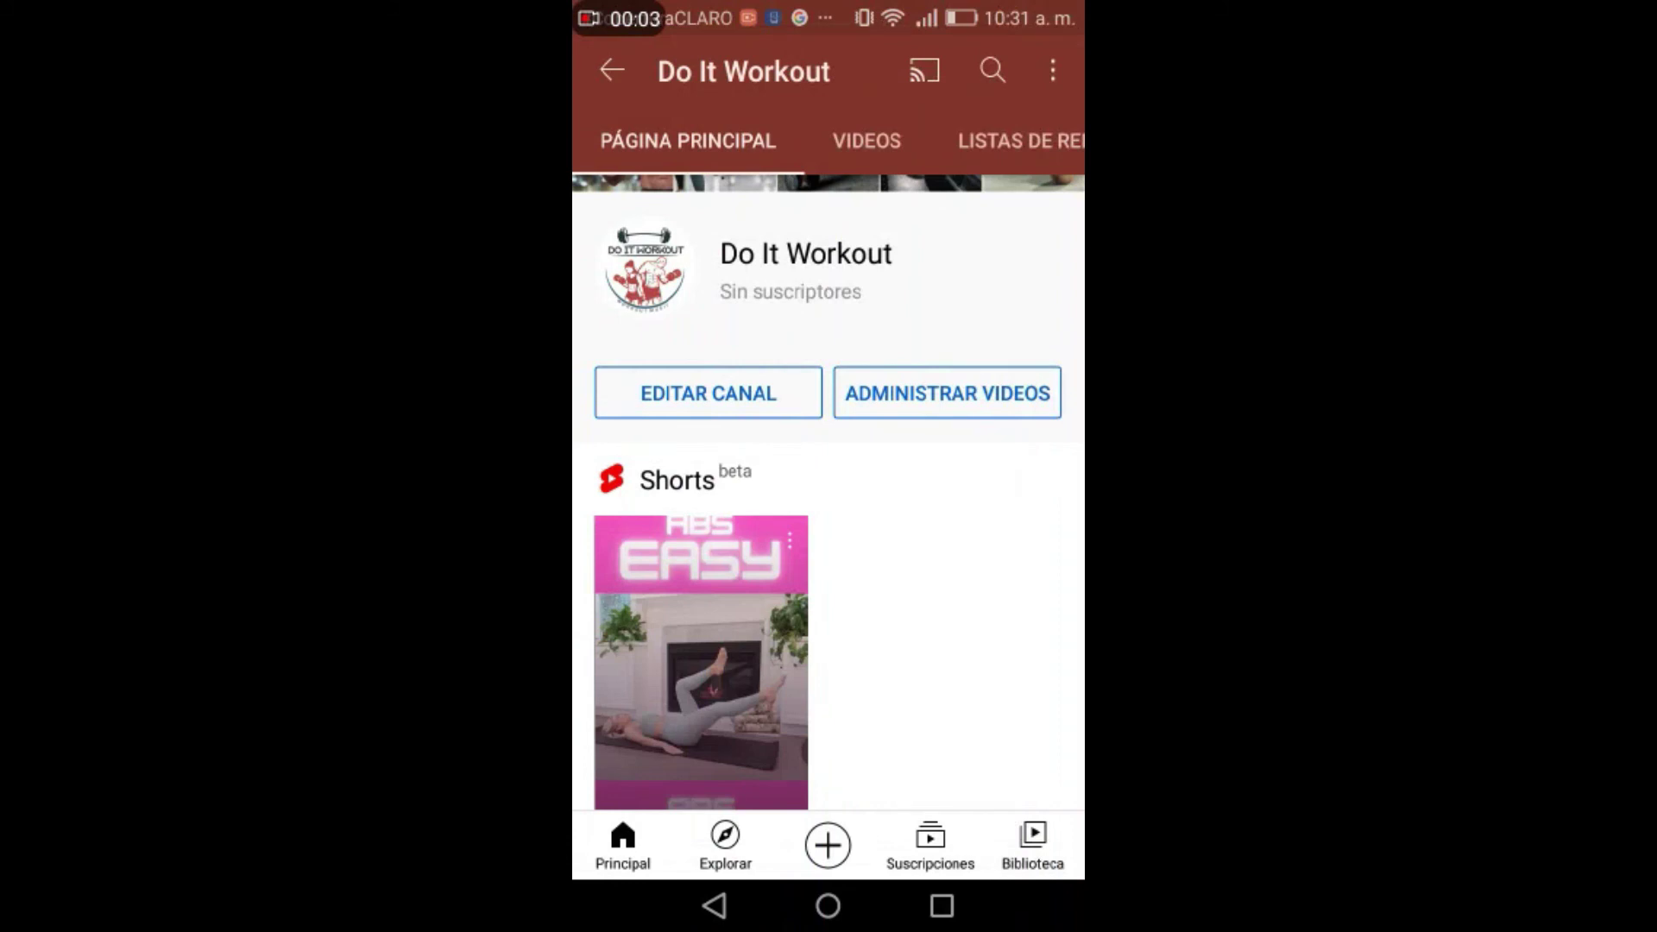
# - In the YouTube mobile app, look at the channel's create options and play the Make ABS - #Shorts video from its Shorts section
pyautogui.scroll(-2, 992, 555)
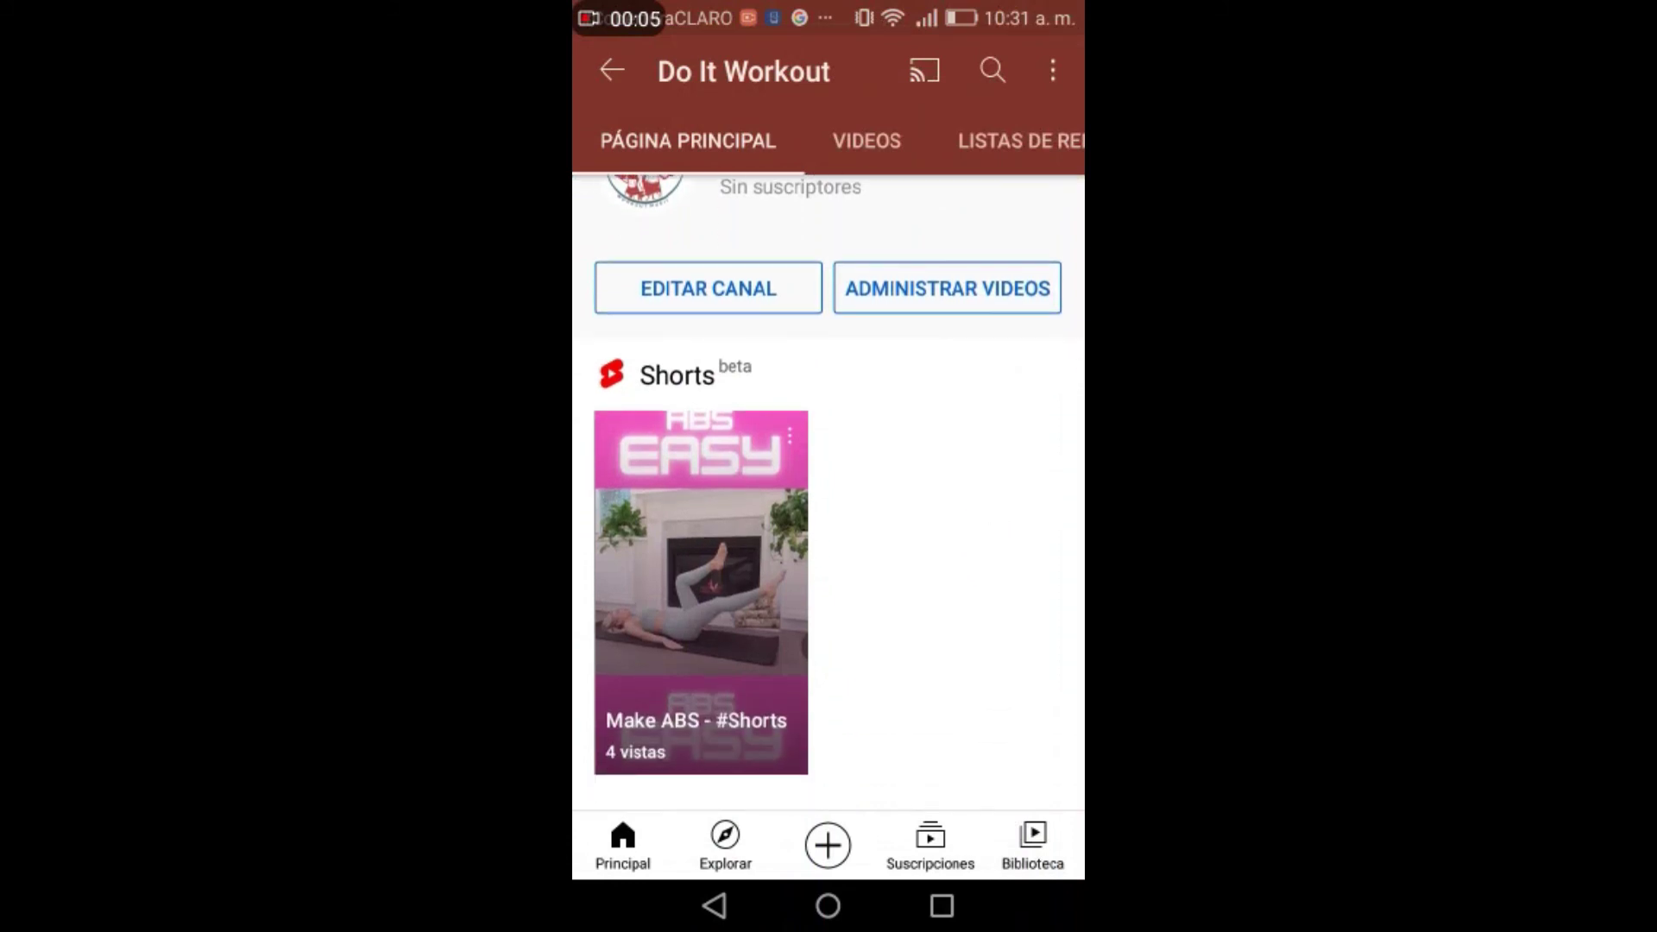
pyautogui.click(828, 845)
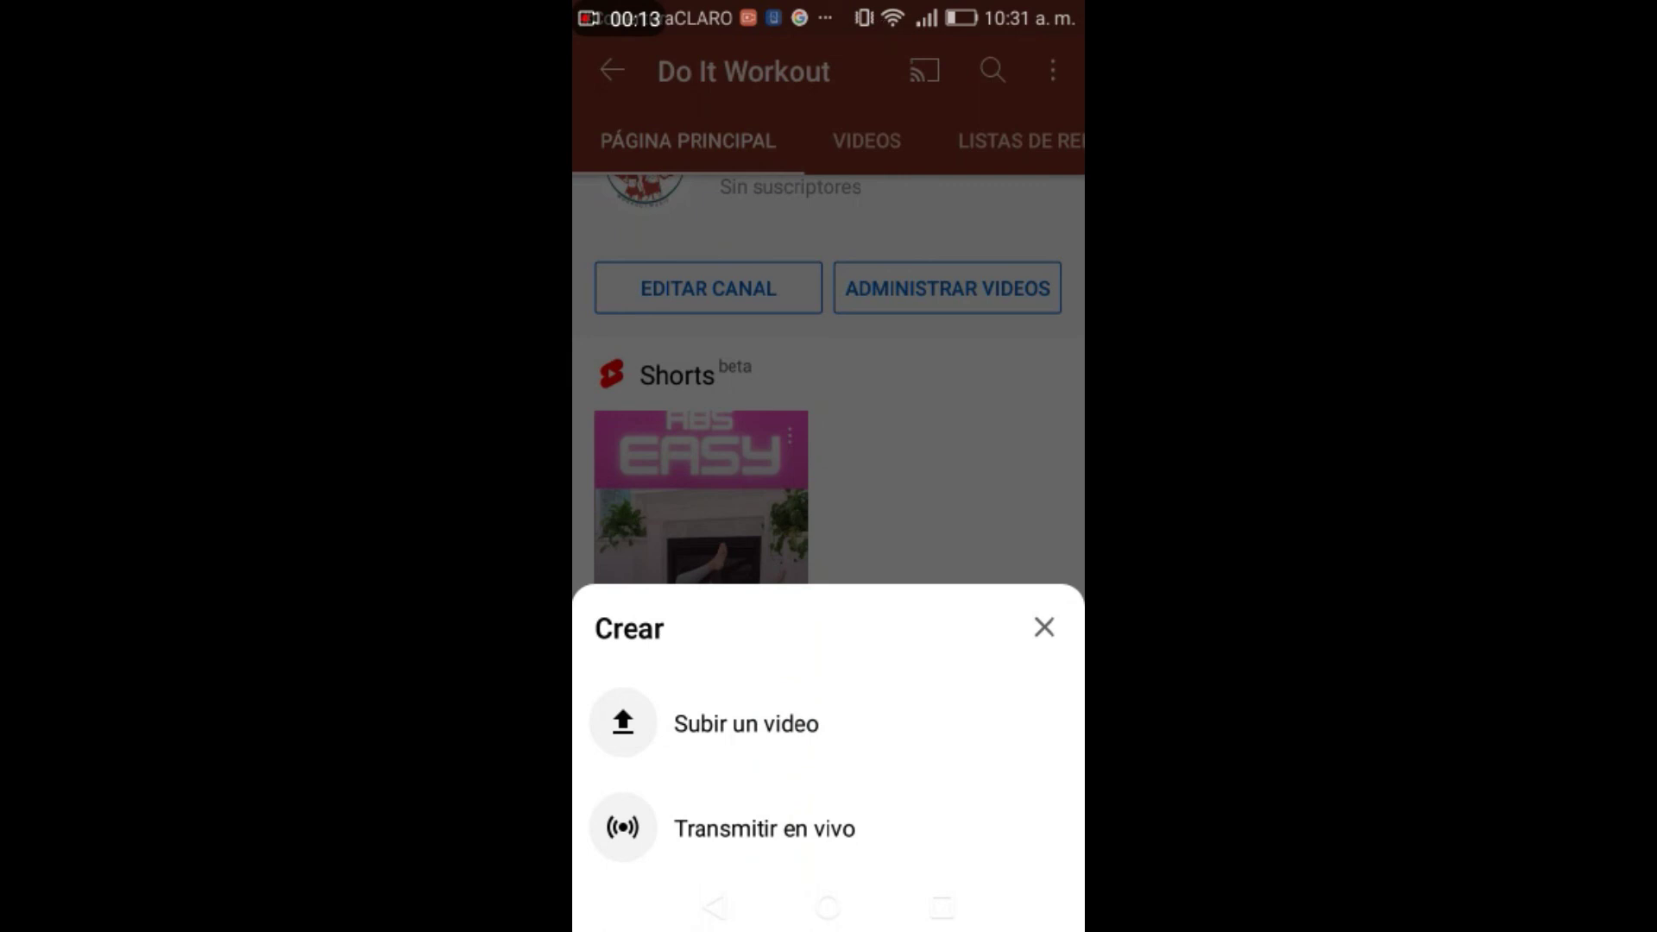
pyautogui.press('Escape')
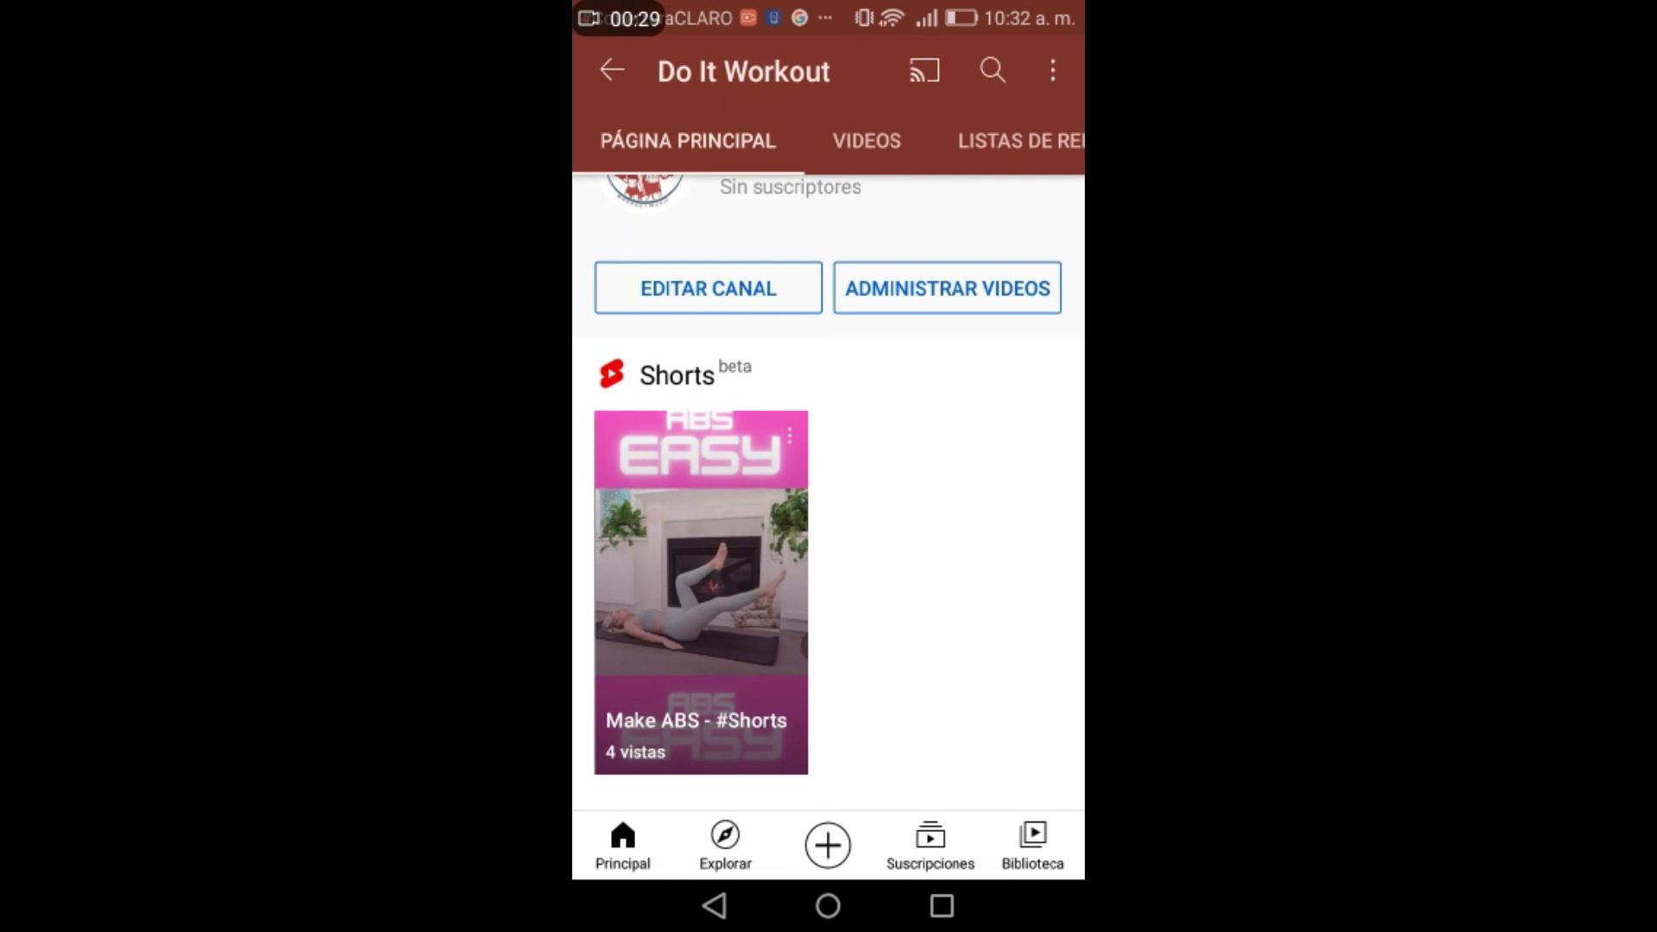
pyautogui.click(701, 593)
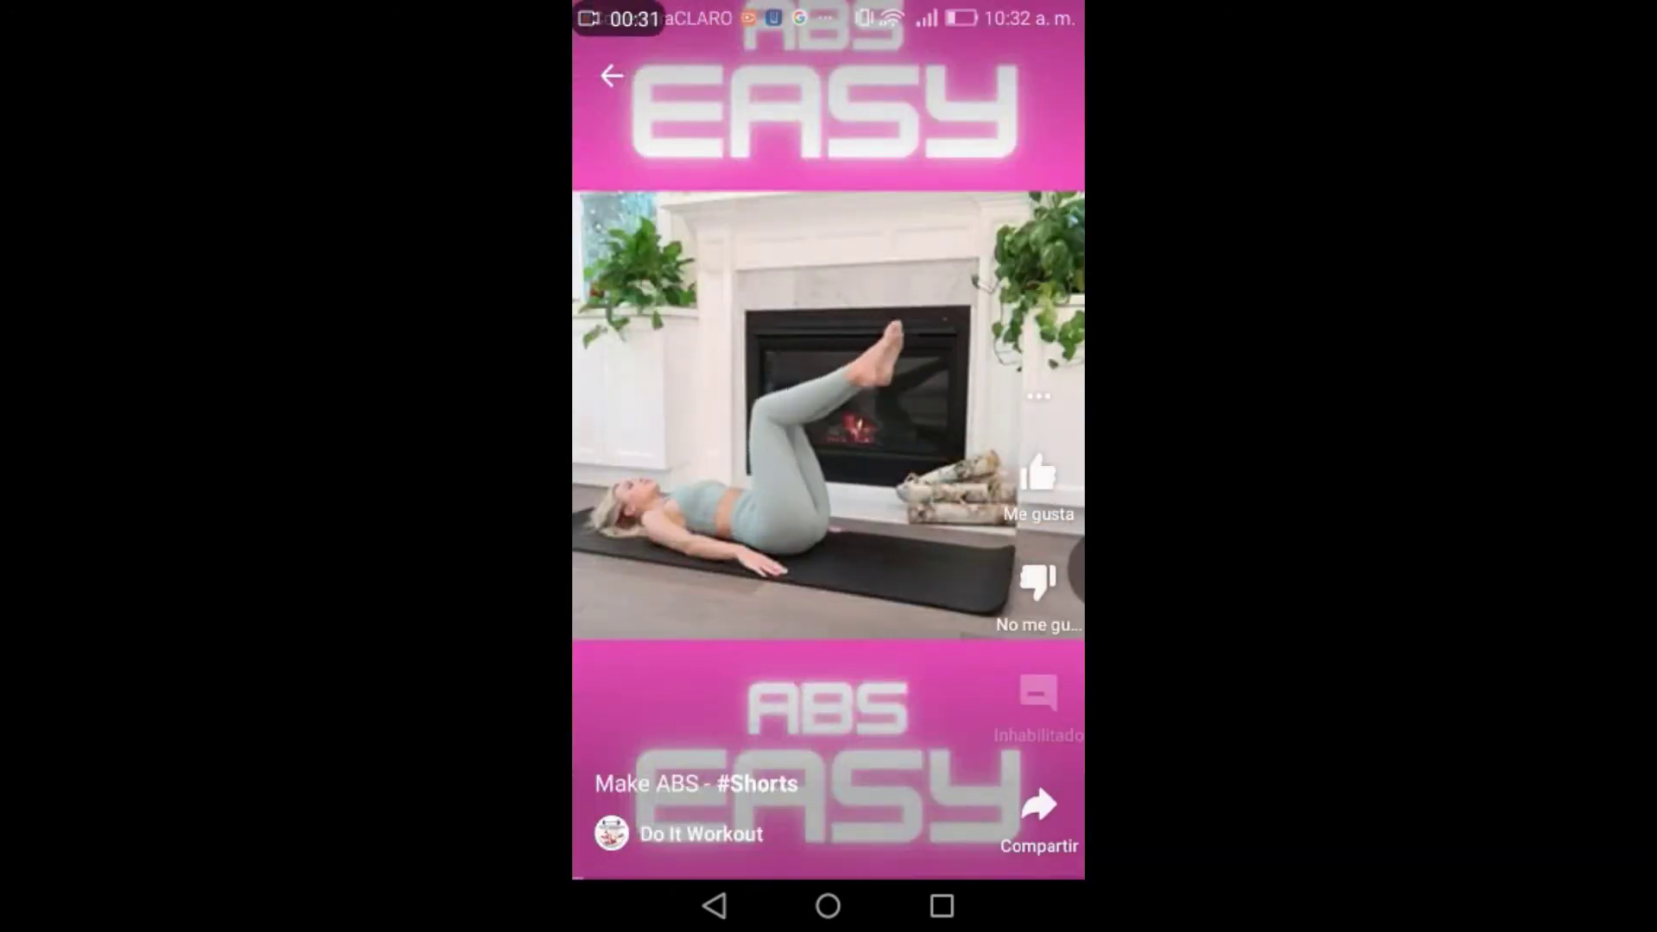